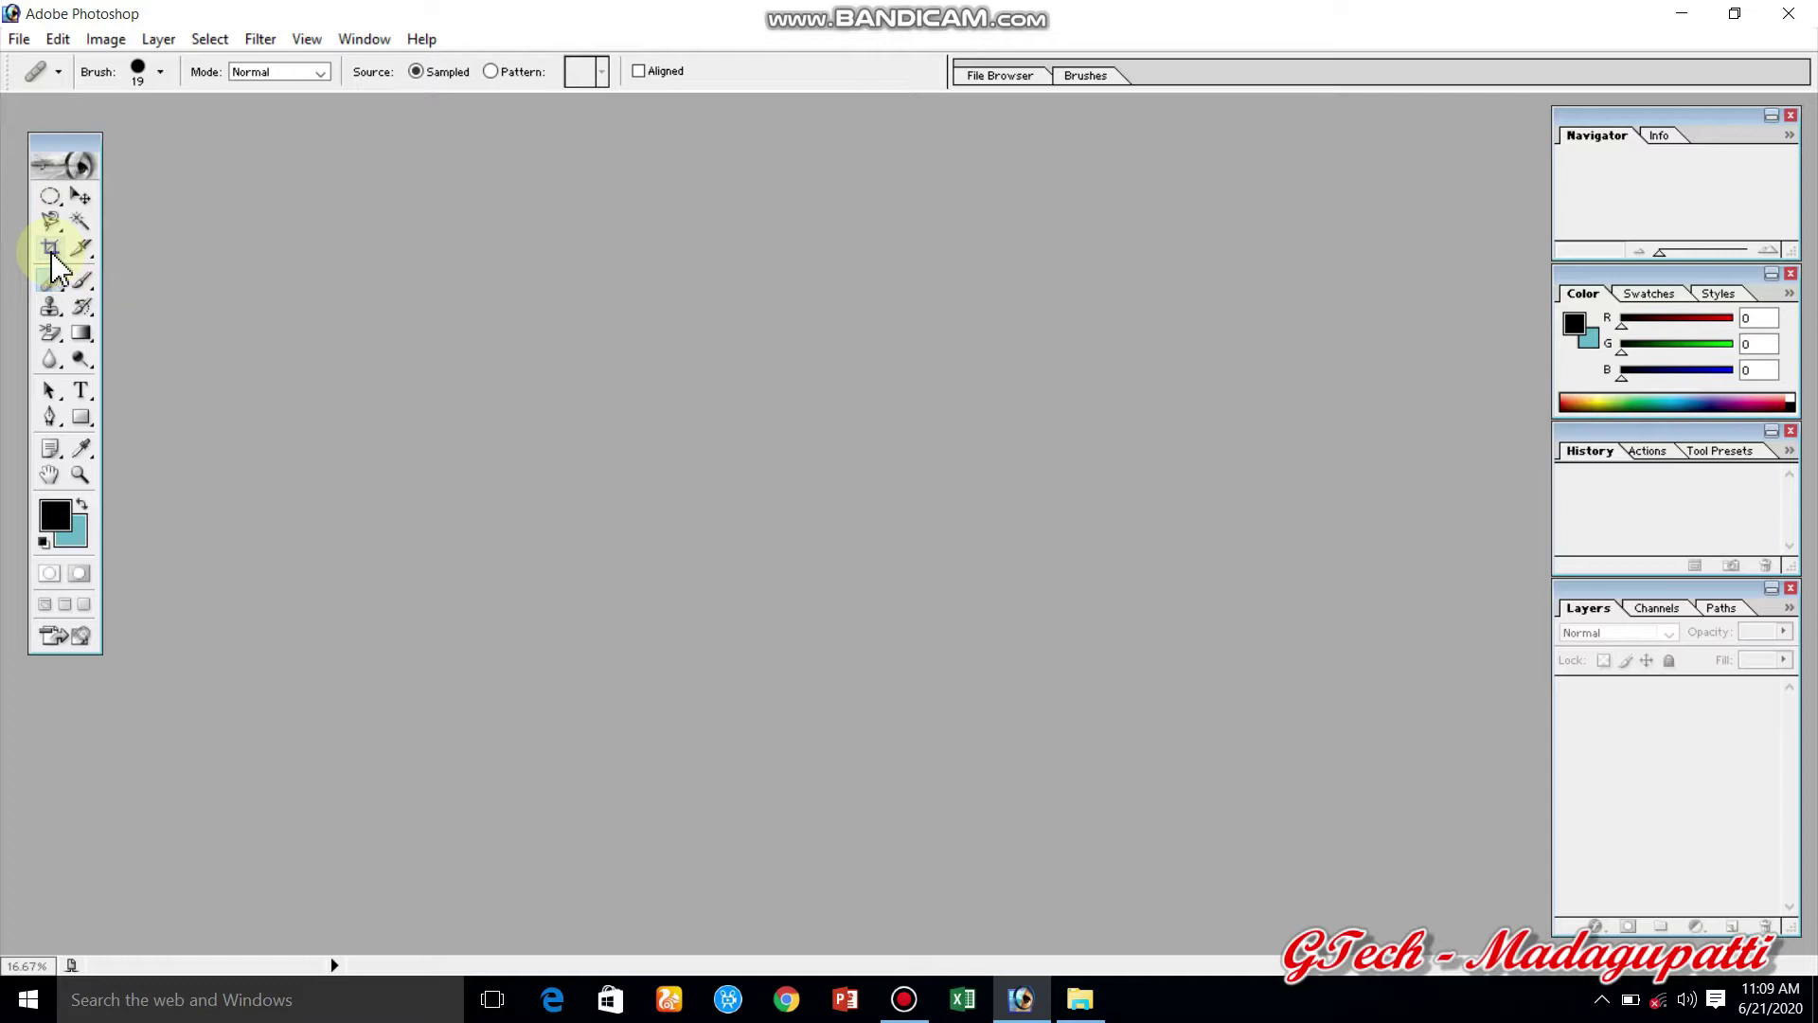
# Open the portrait photo from the images folder and centre its window in the workspace.
pyautogui.click(26, 41)
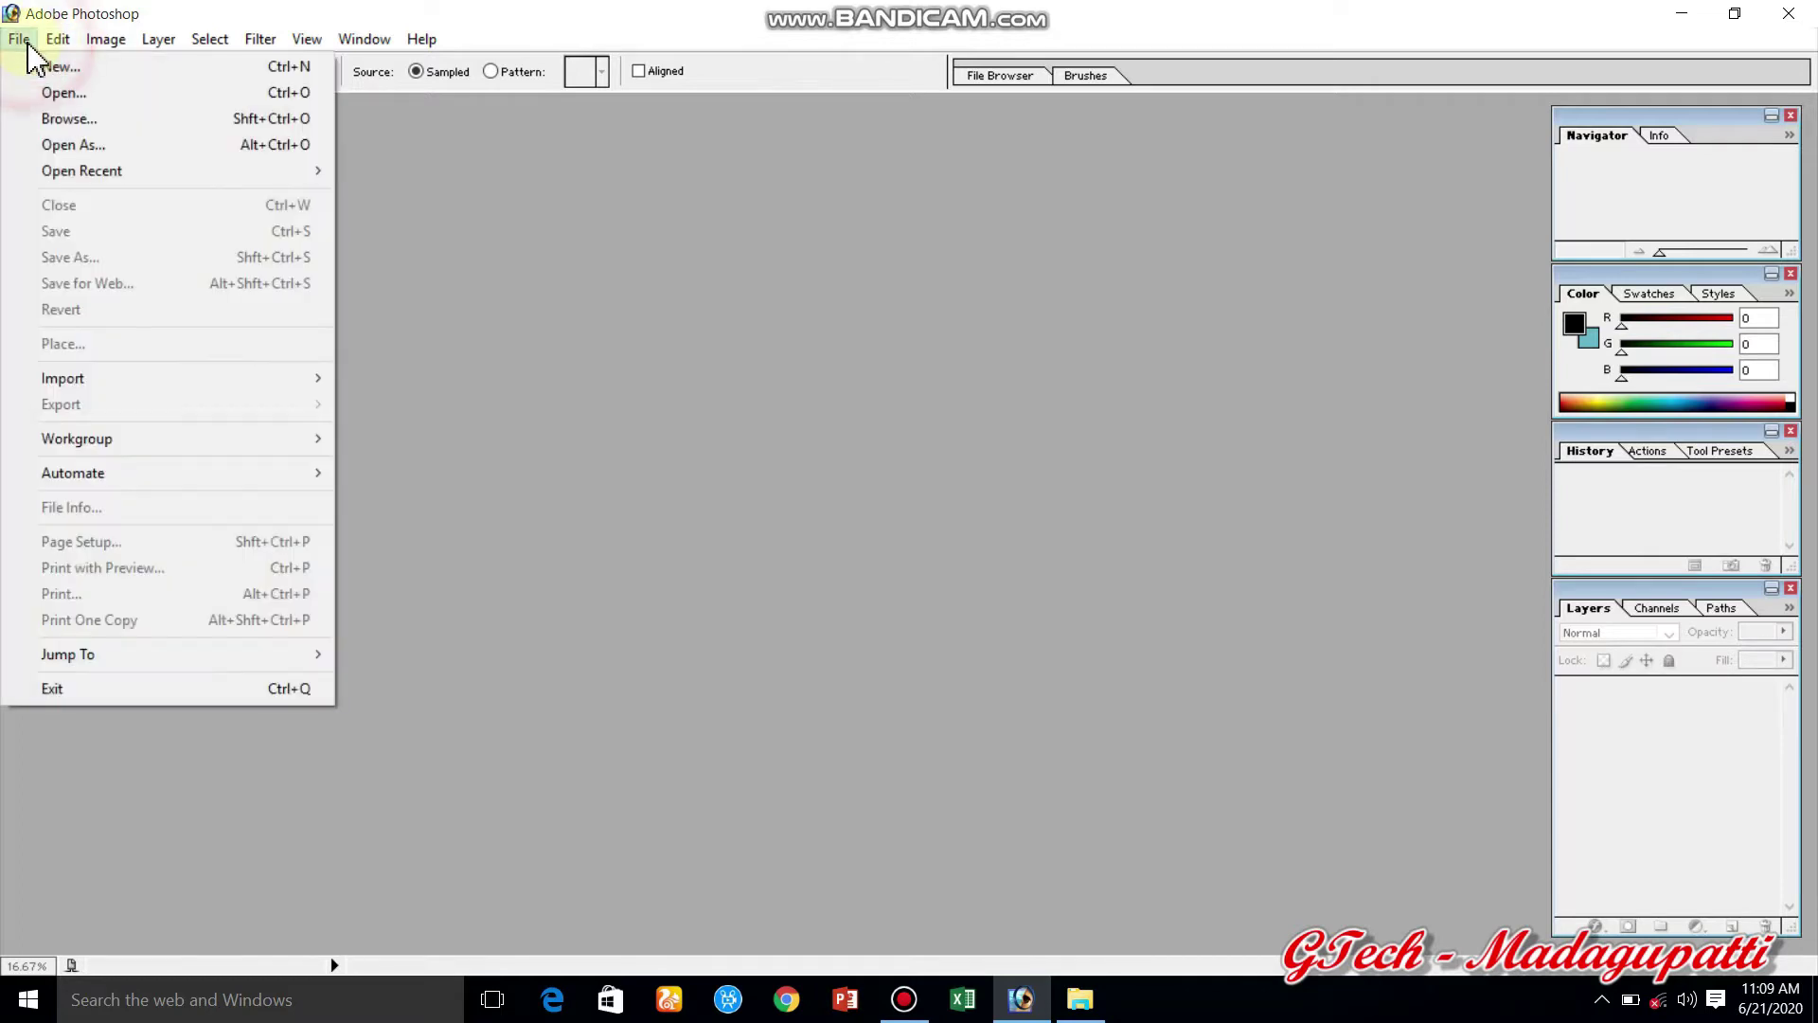
pyautogui.click(48, 90)
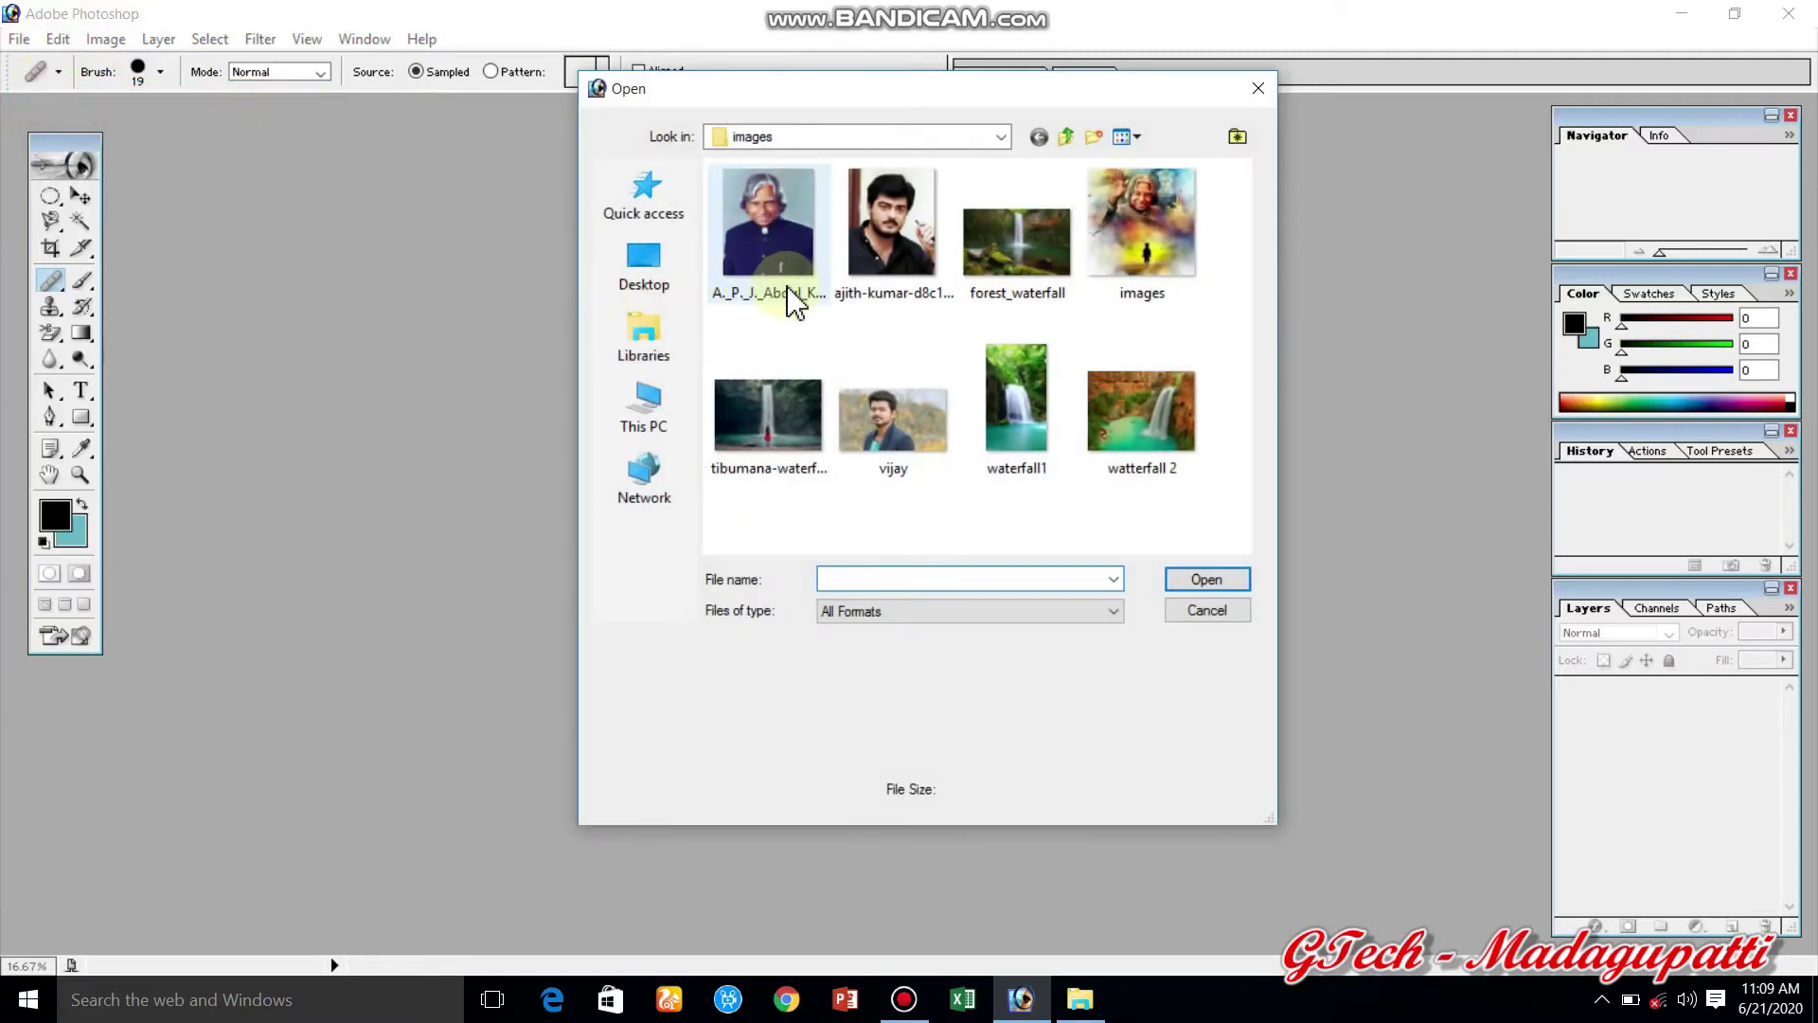
pyautogui.click(914, 257)
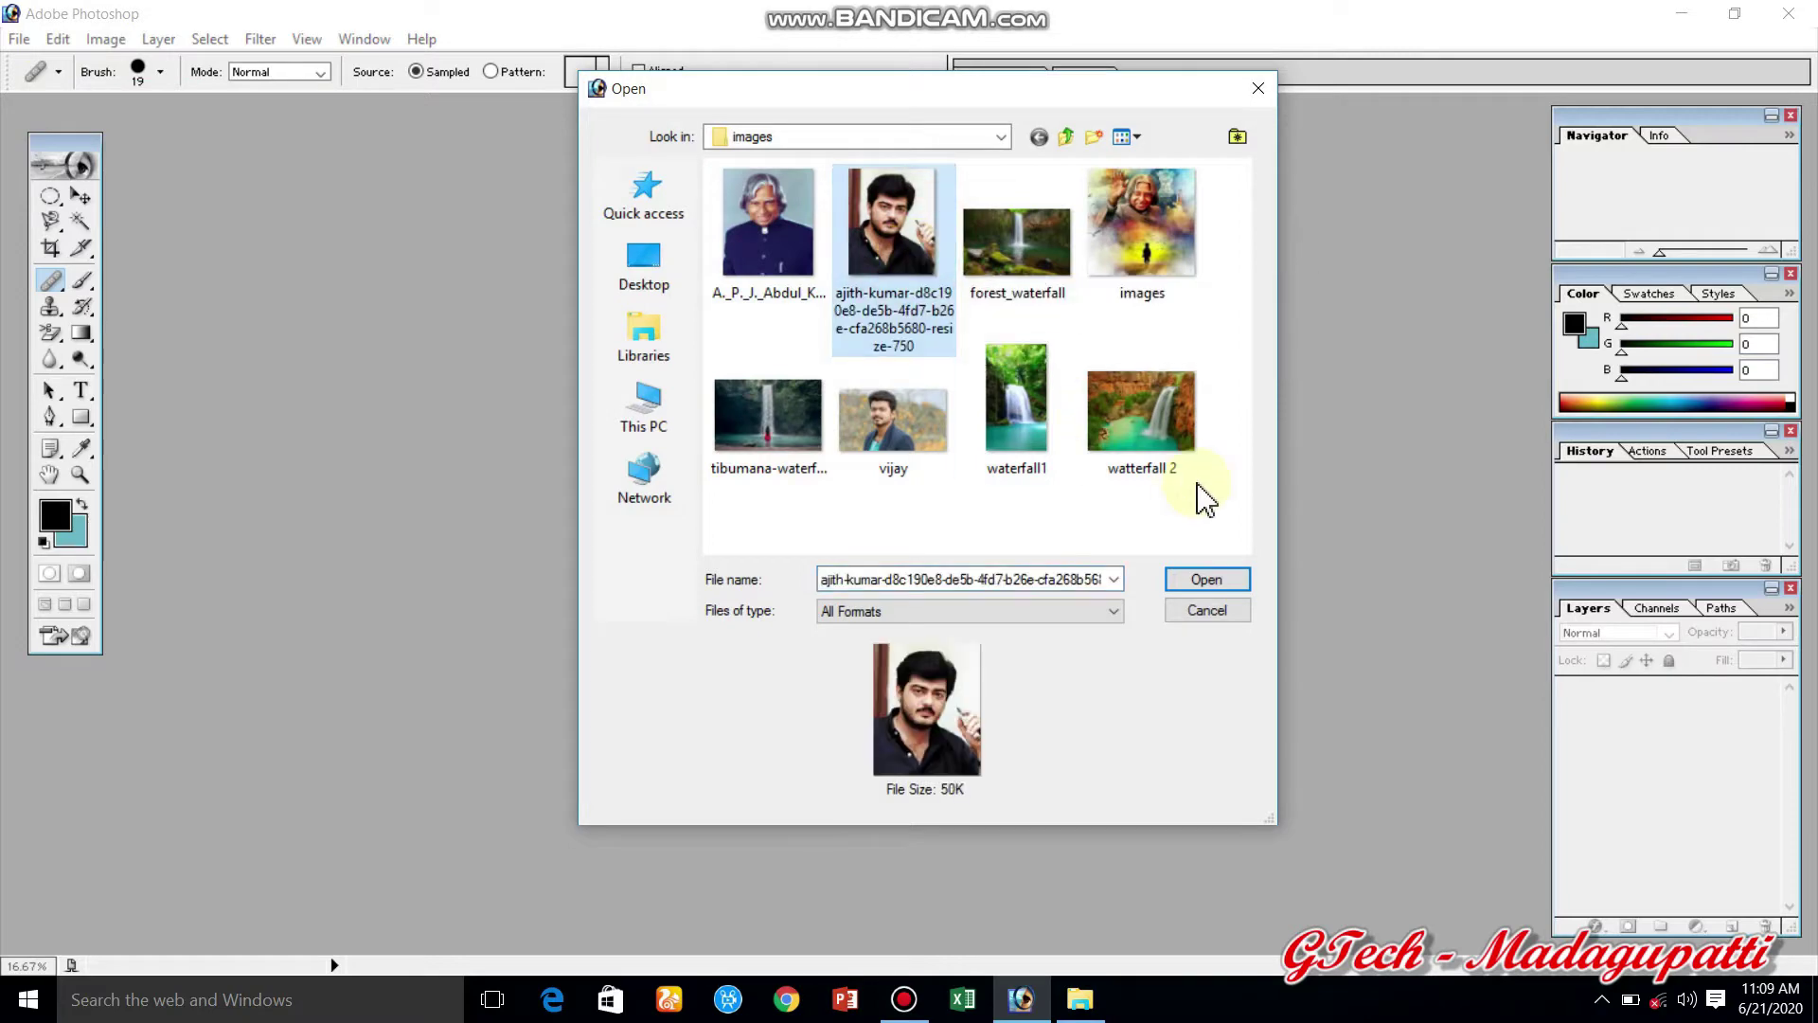
pyautogui.click(1219, 578)
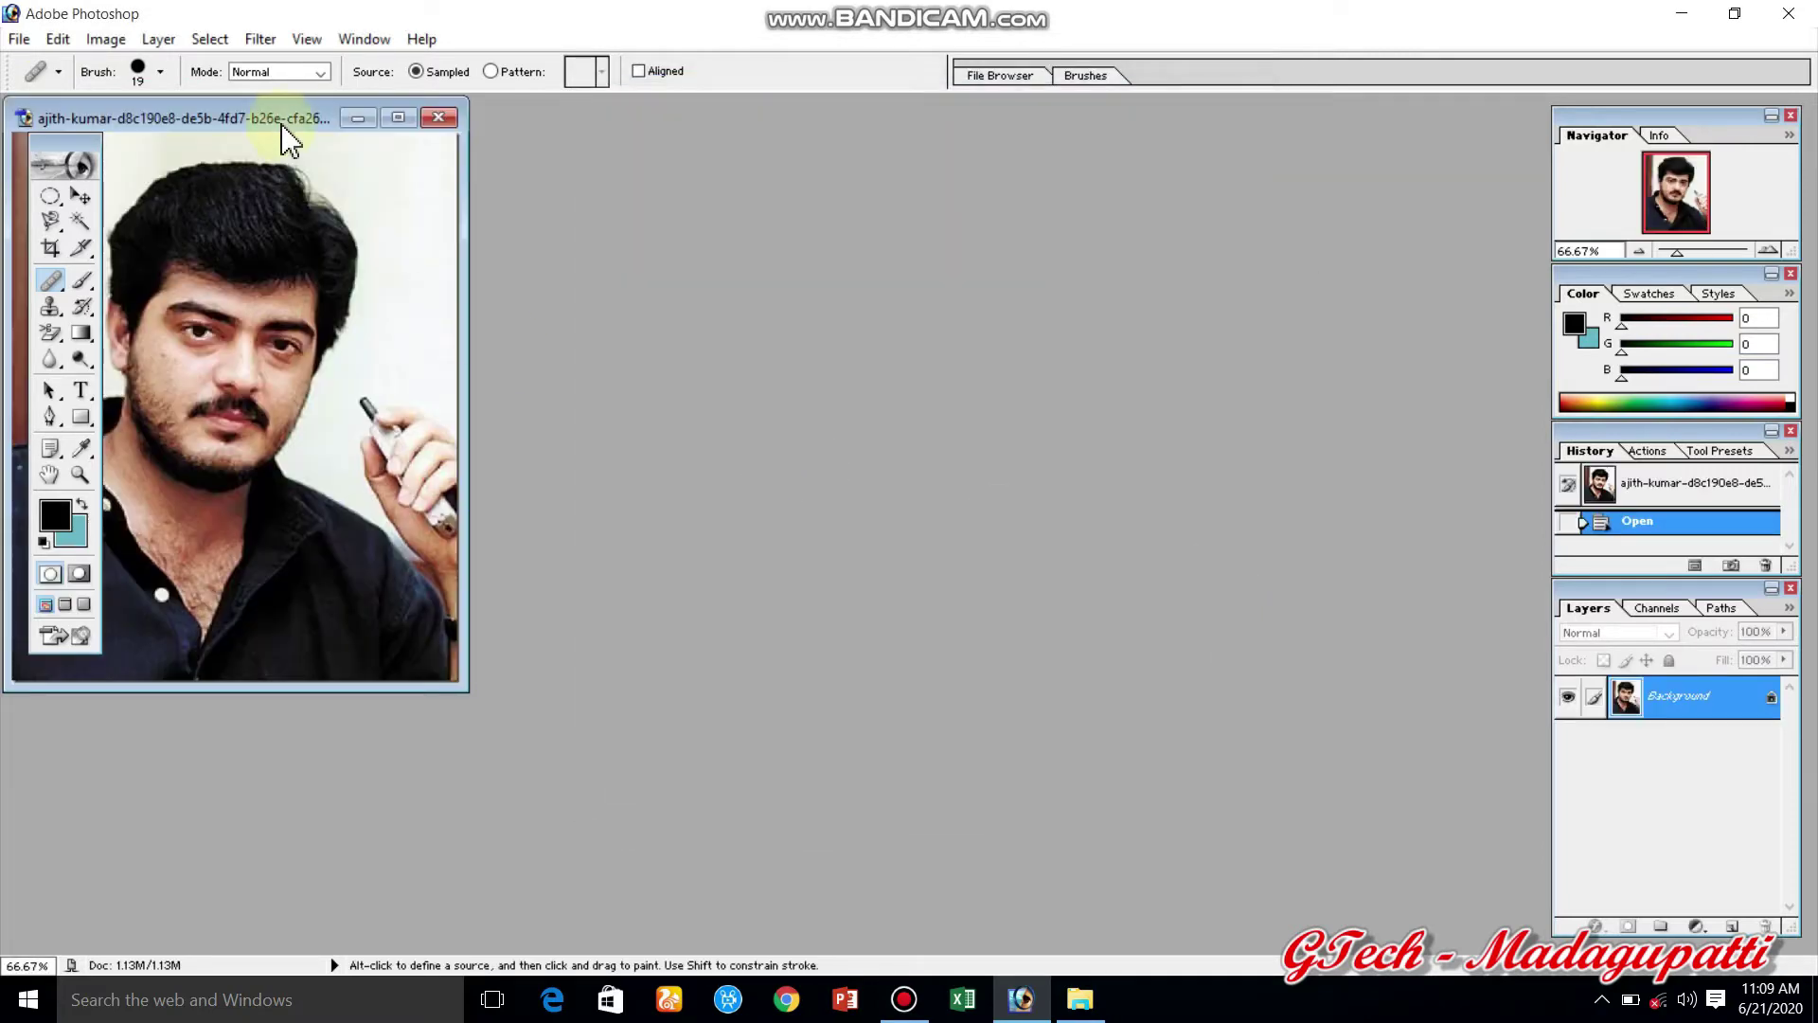
pyautogui.moveTo(280, 118)
pyautogui.mouseDown()
pyautogui.moveTo(478, 204)
pyautogui.moveTo(661, 212)
pyautogui.mouseUp()
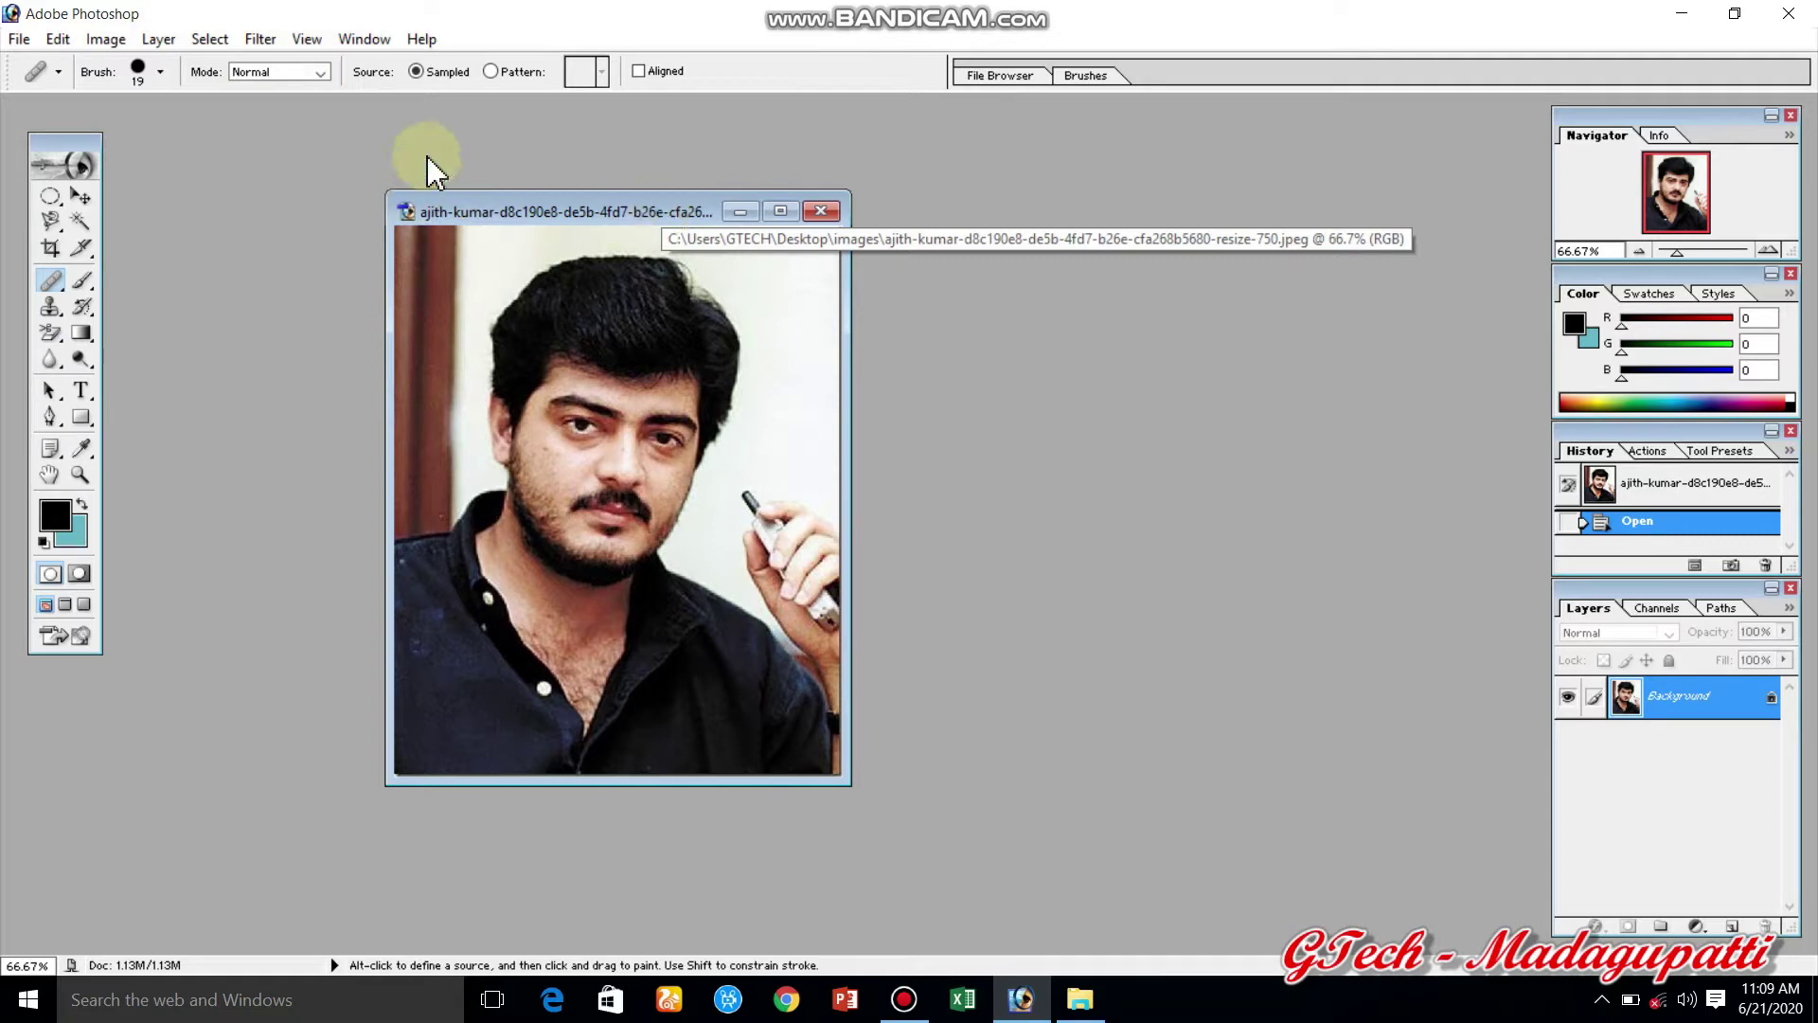
pyautogui.click(18, 40)
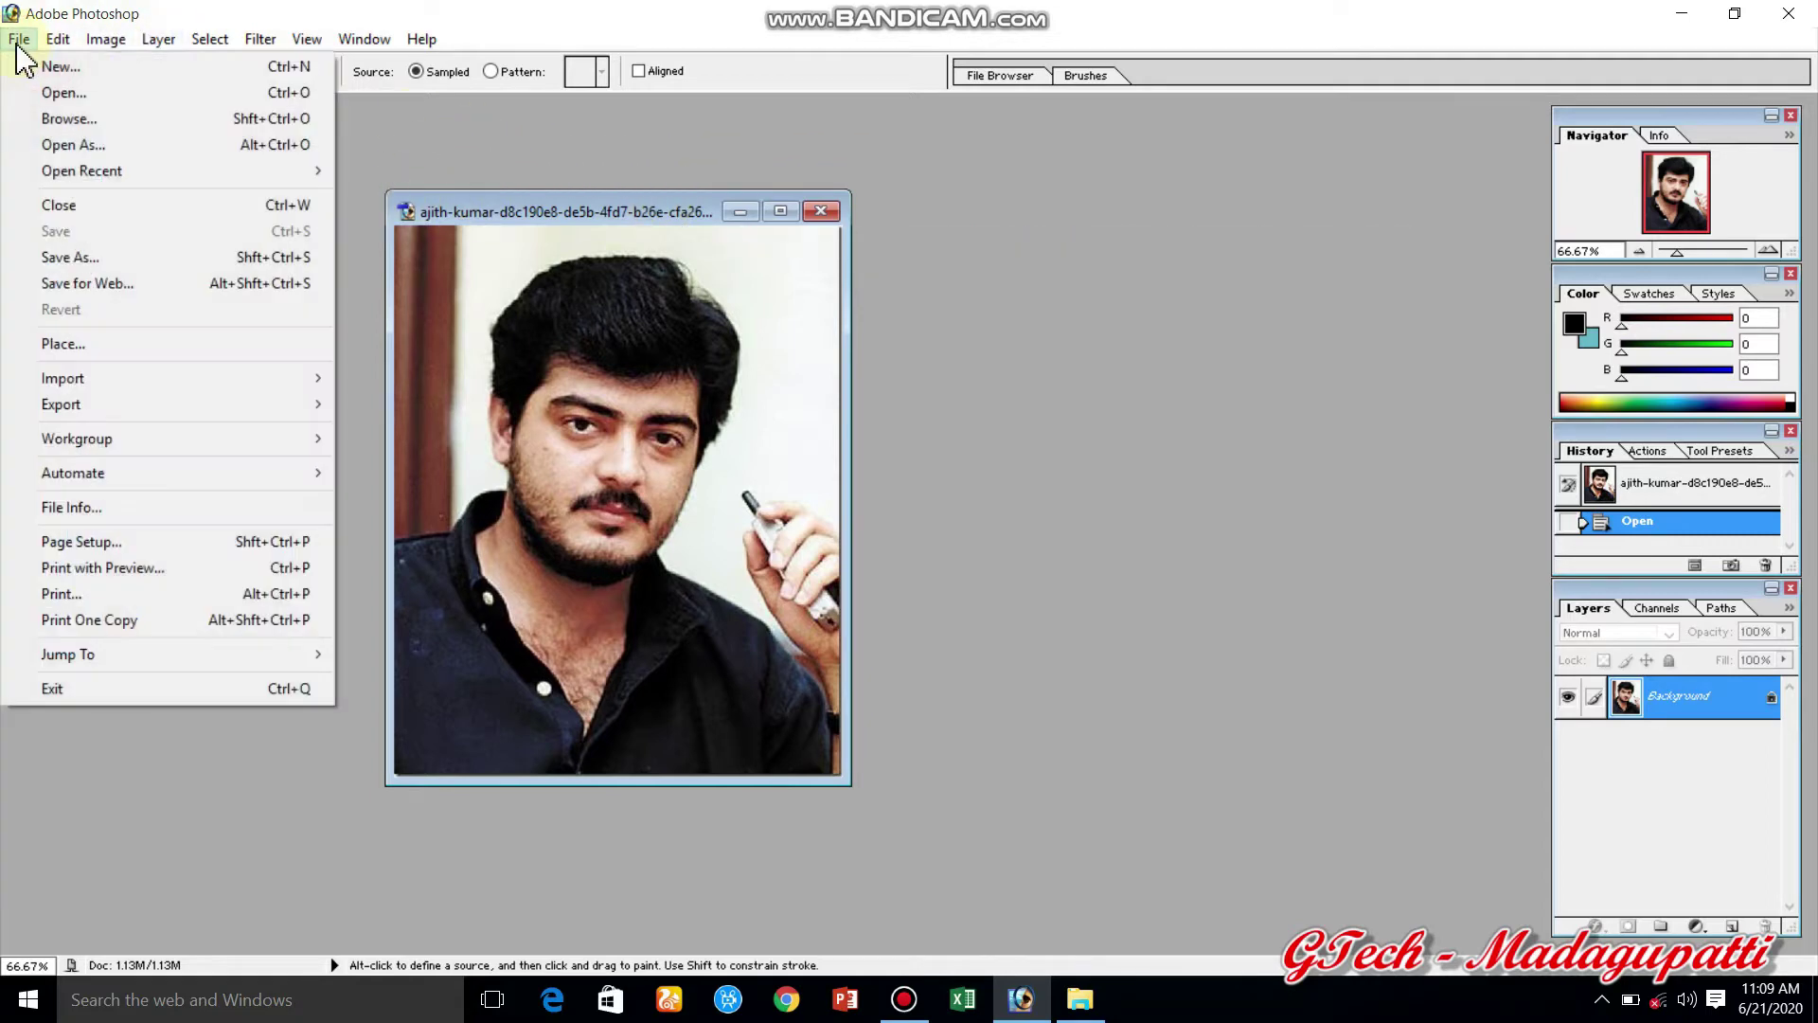
# Create a new document 3.5 cm wide by 4.5 cm tall at 300 pixels/inch.
pyautogui.click(47, 68)
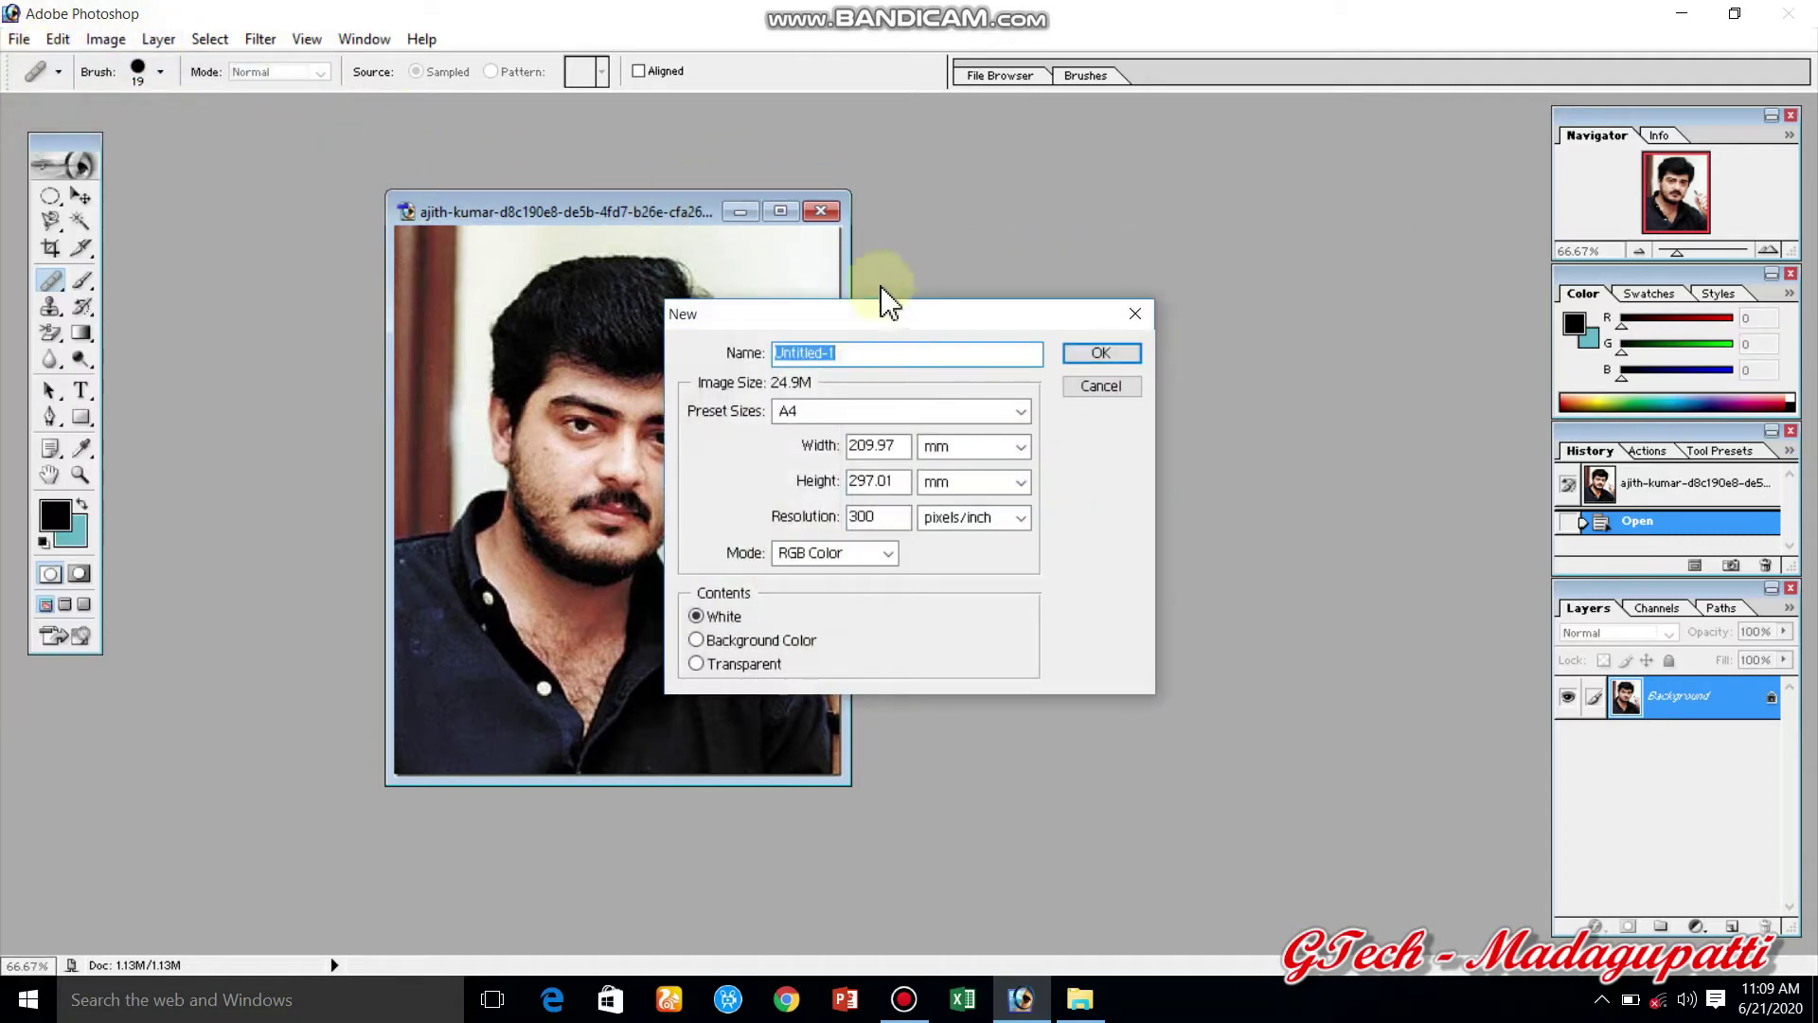
pyautogui.click(1006, 411)
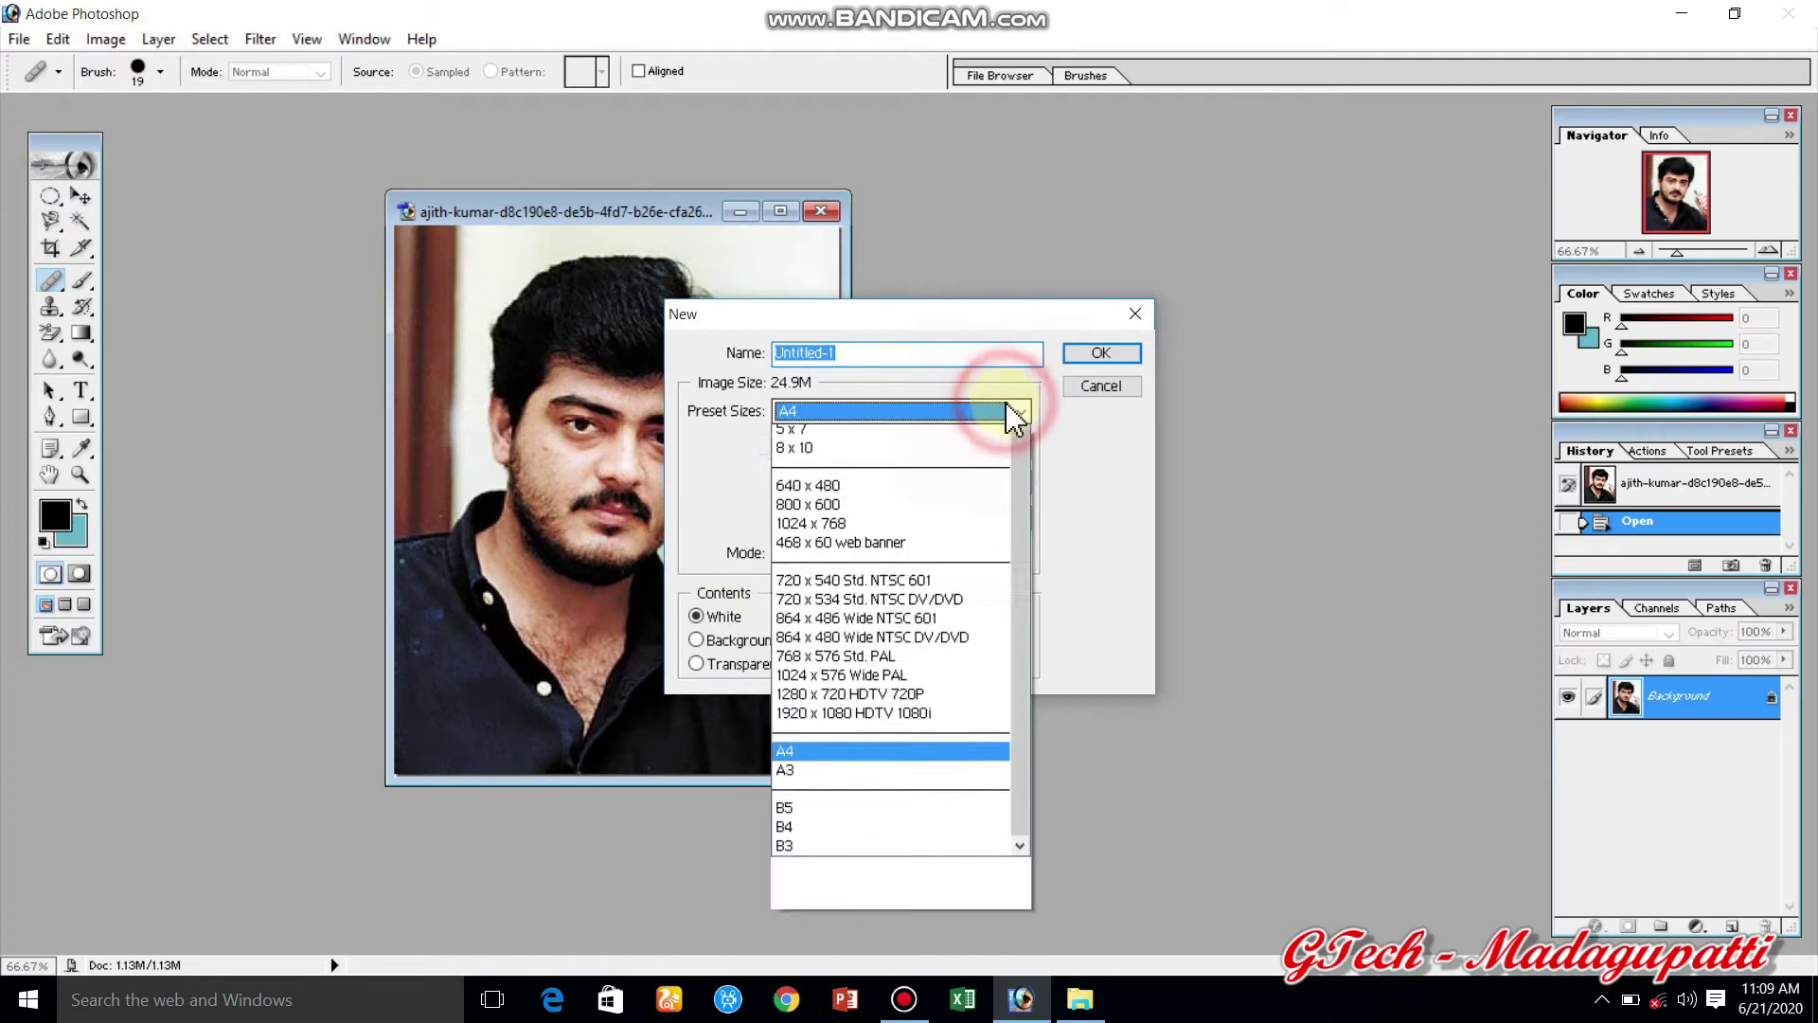
pyautogui.click(1011, 413)
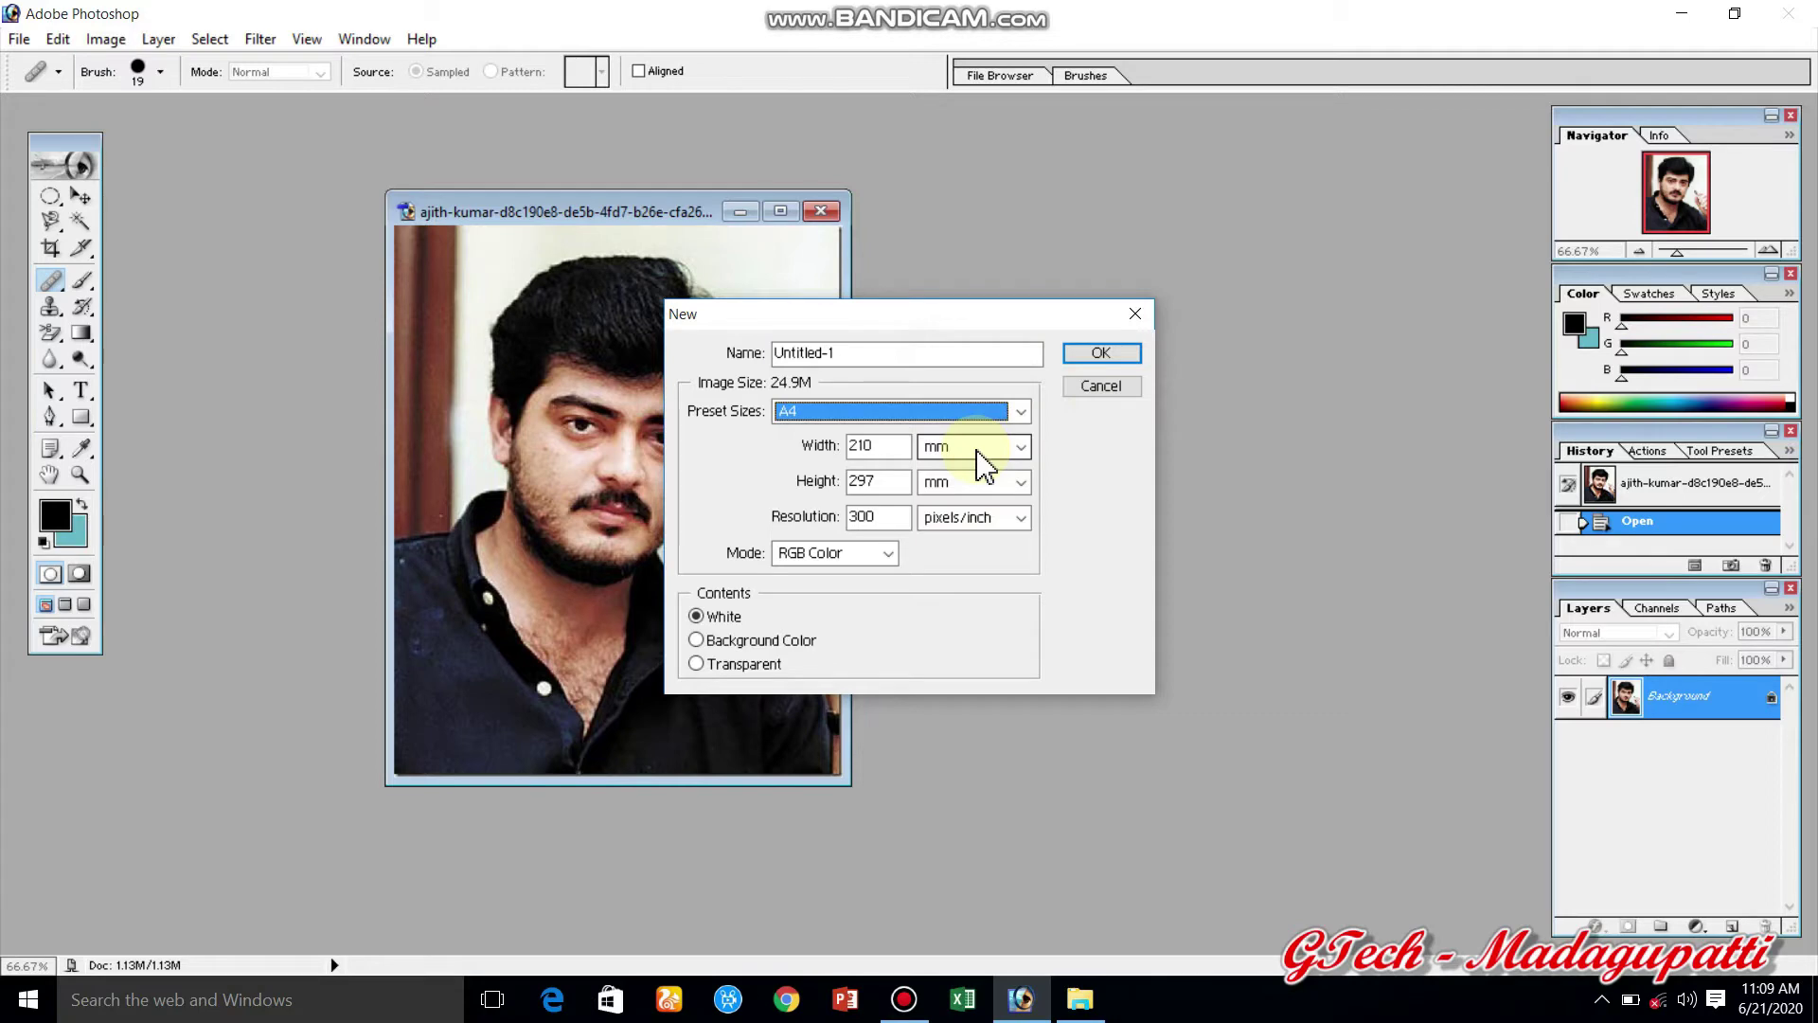
pyautogui.click(976, 452)
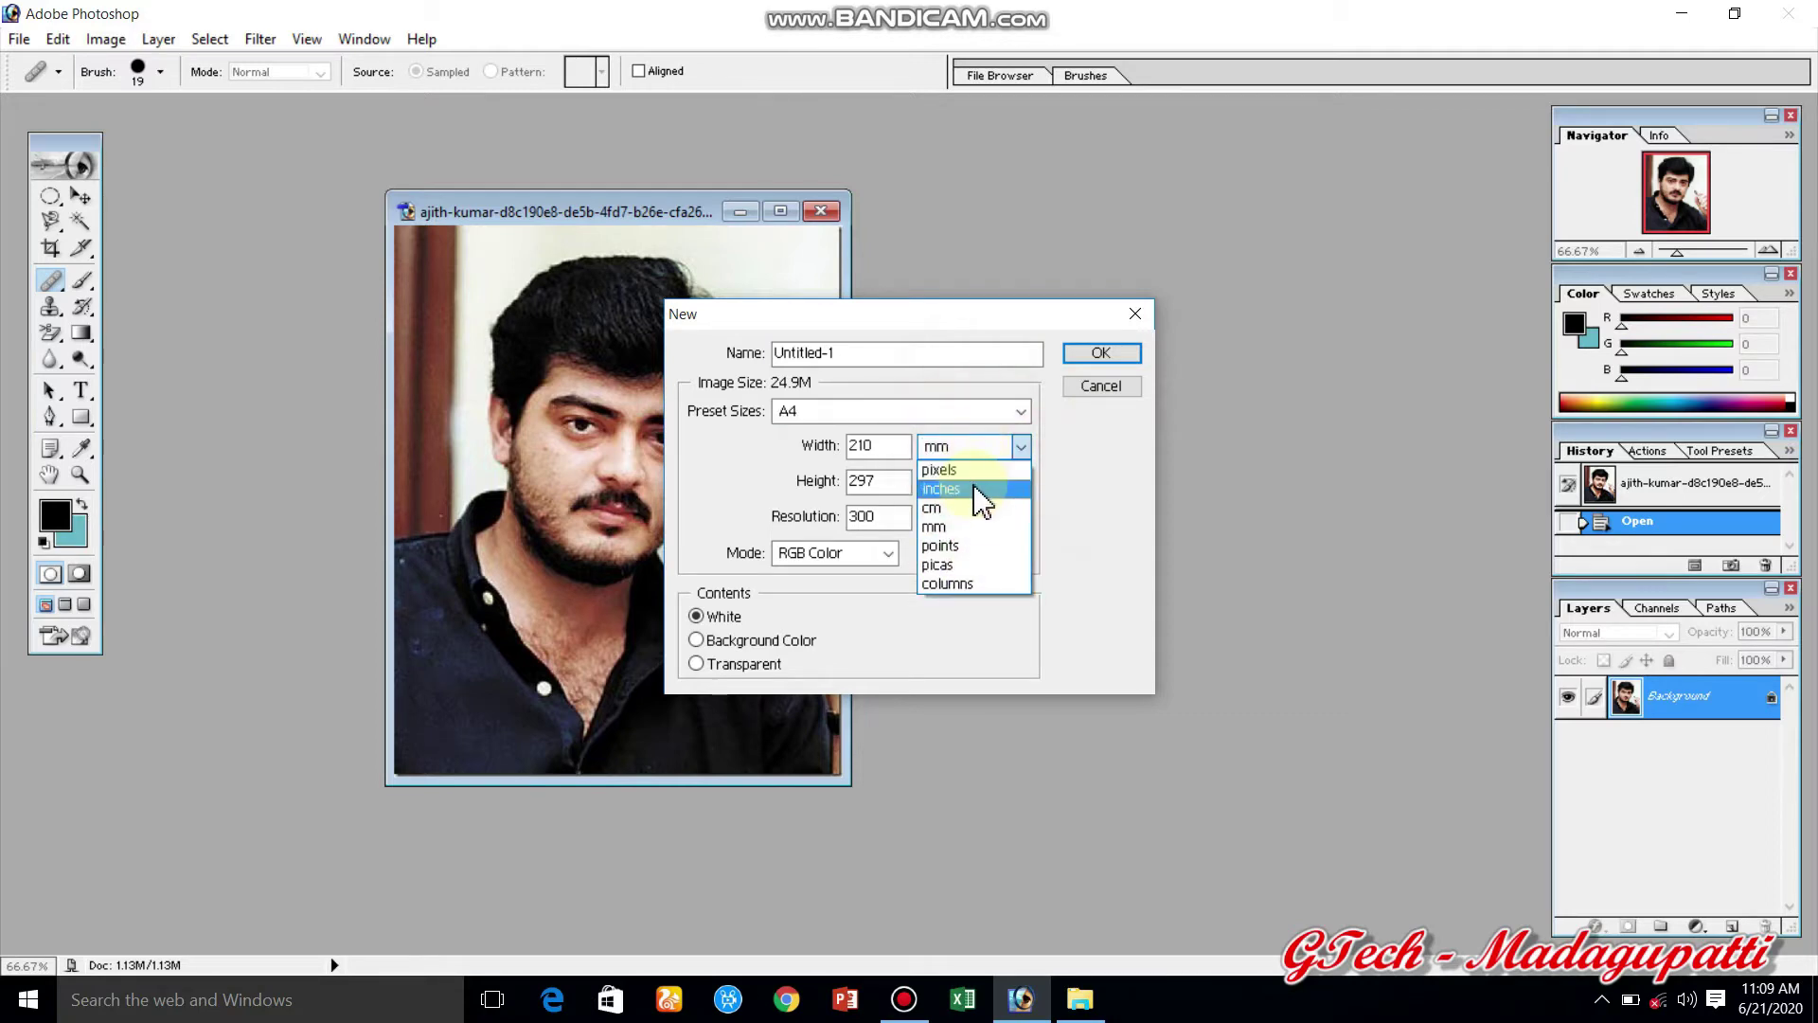
pyautogui.click(970, 510)
pyautogui.click(972, 483)
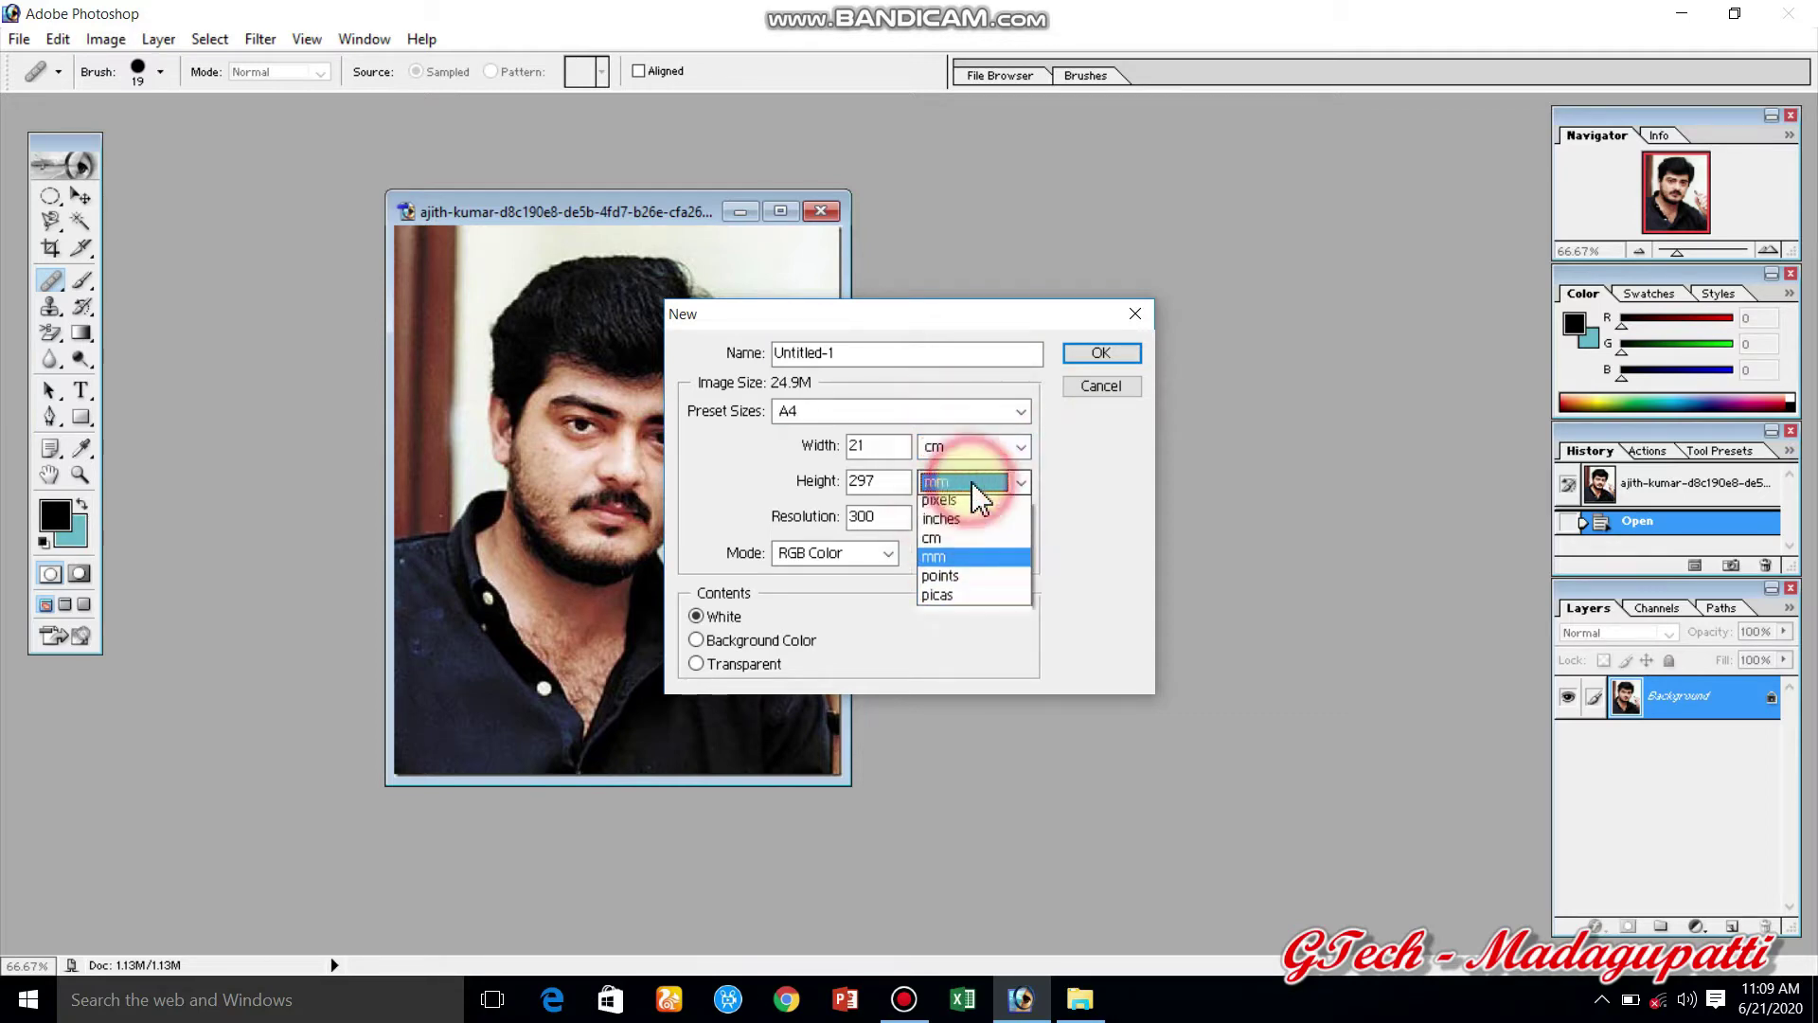
pyautogui.click(968, 546)
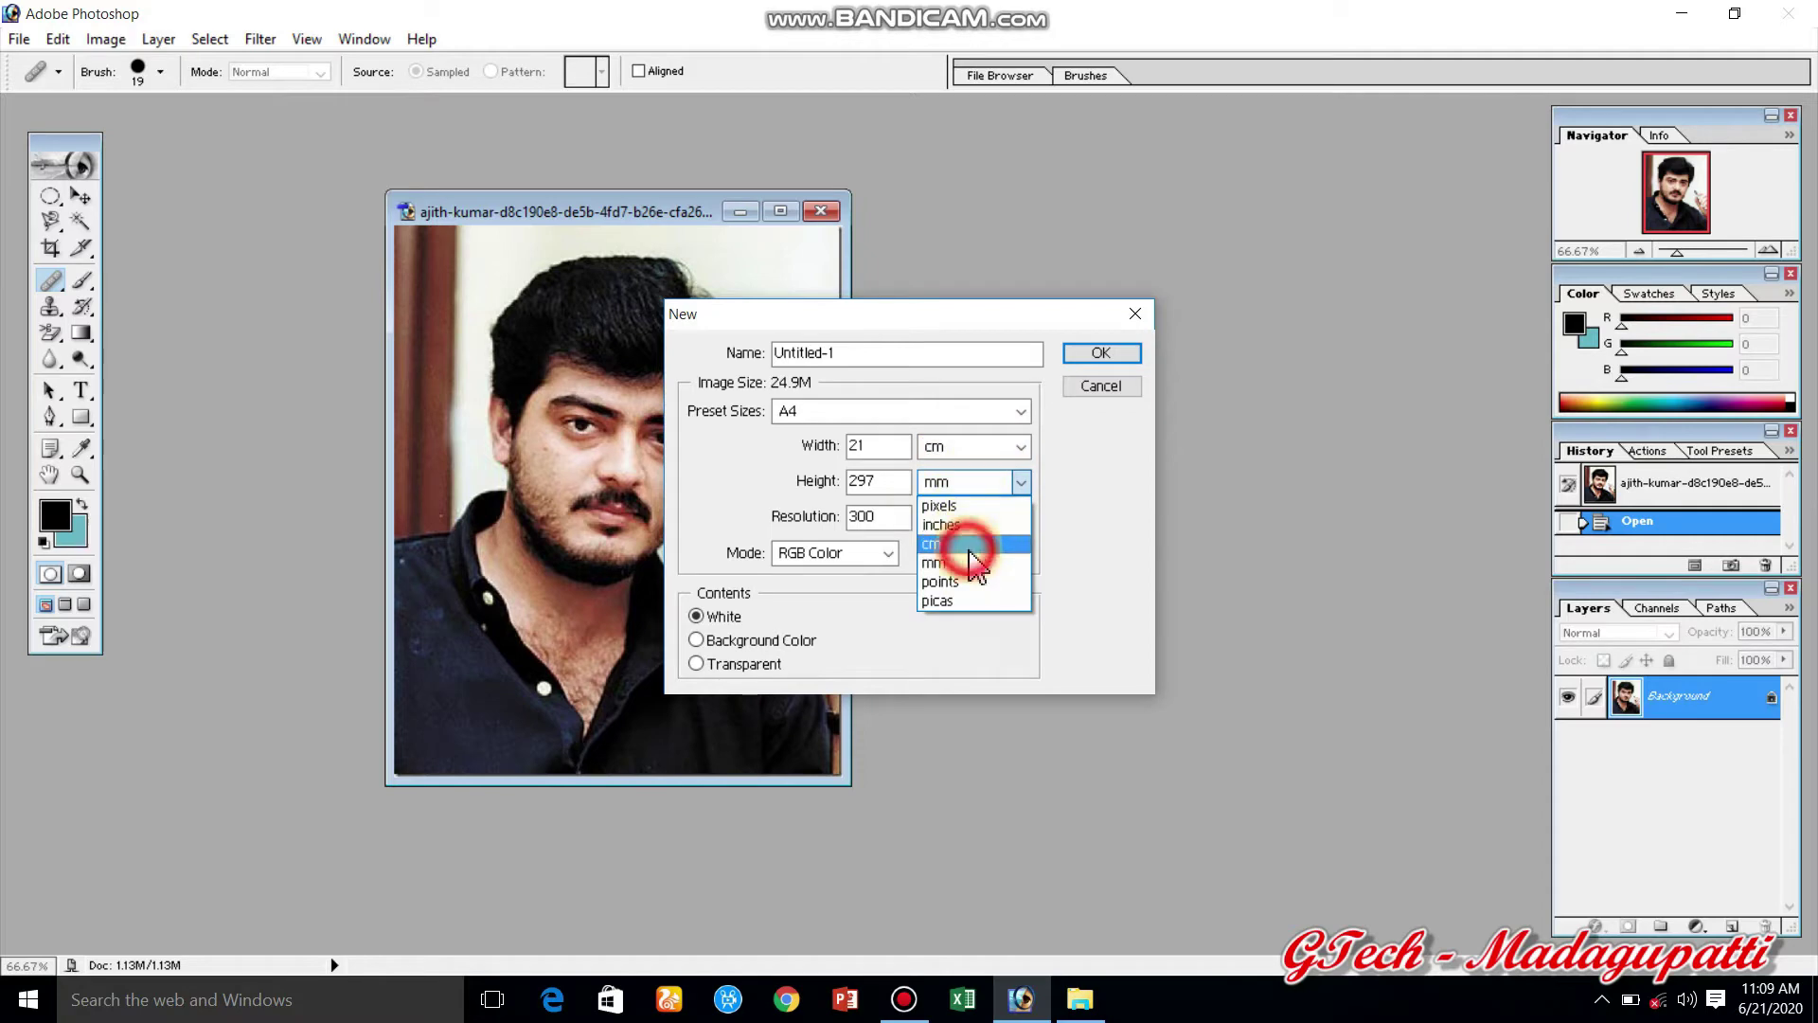
pyautogui.click(877, 443)
pyautogui.doubleClick(877, 443)
pyautogui.write('3.5')
pyautogui.doubleClick(890, 482)
pyautogui.write('4.5')
pyautogui.click(868, 518)
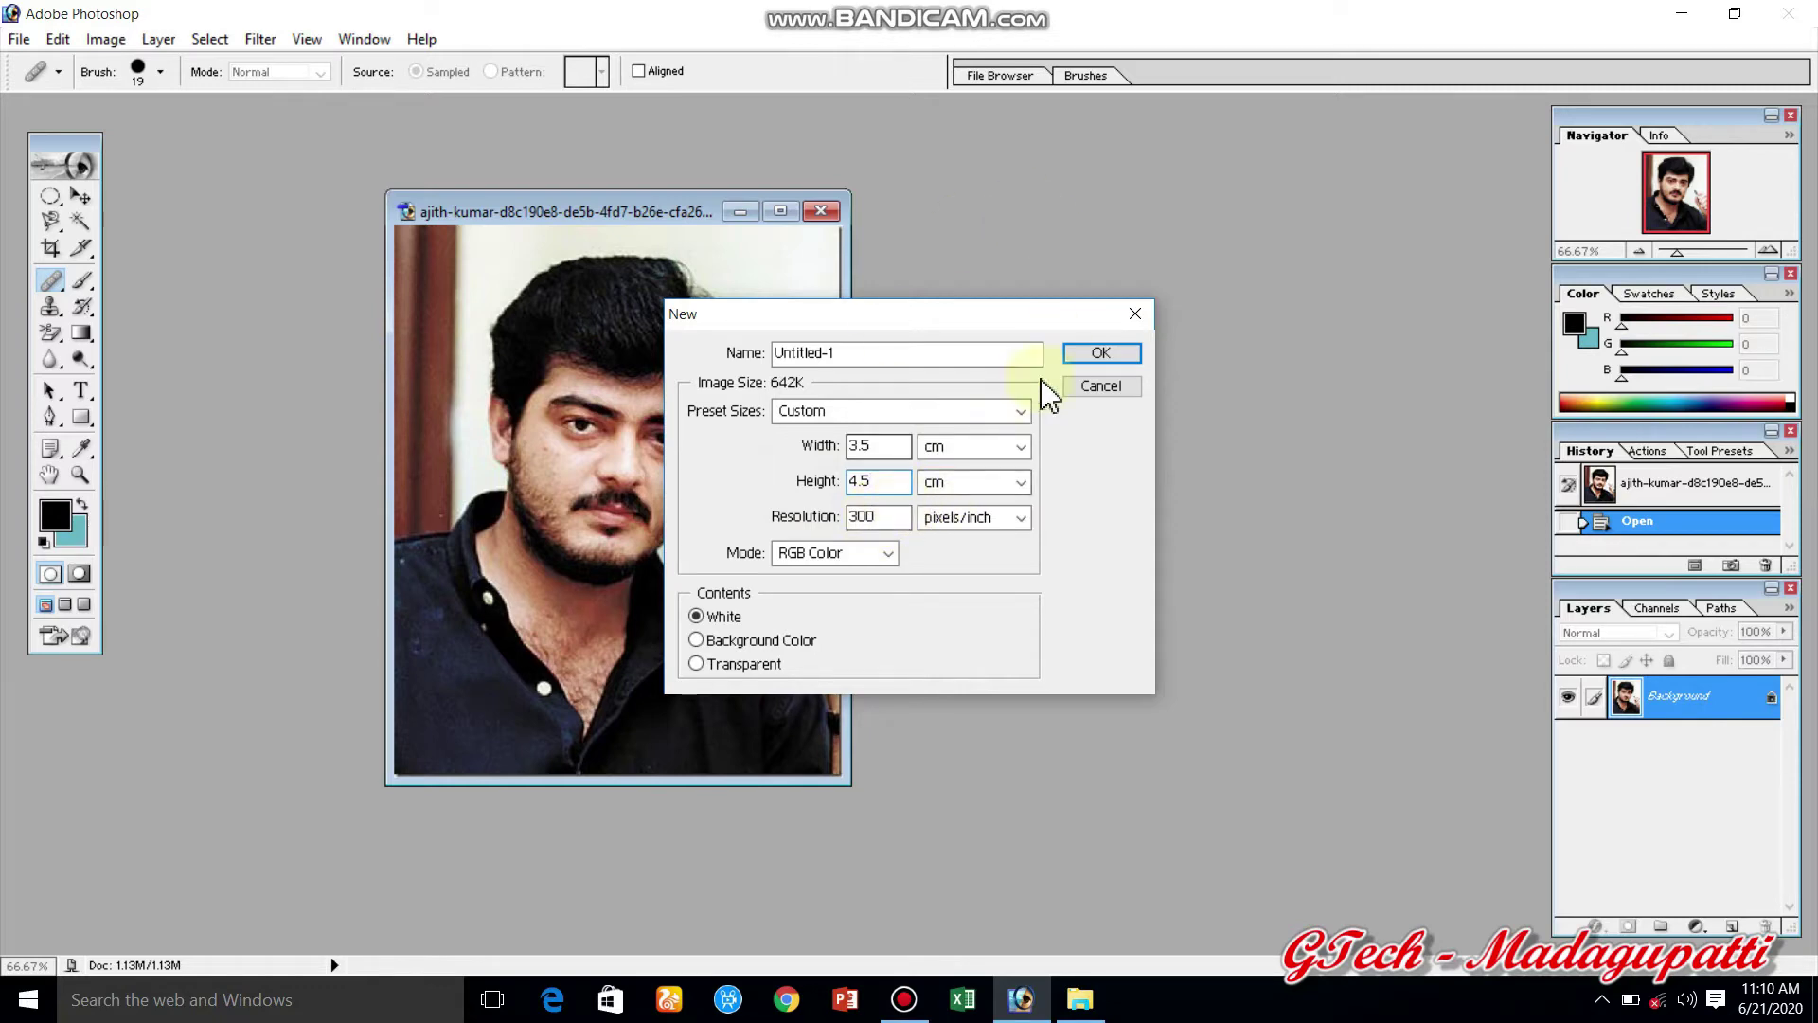
pyautogui.click(1102, 356)
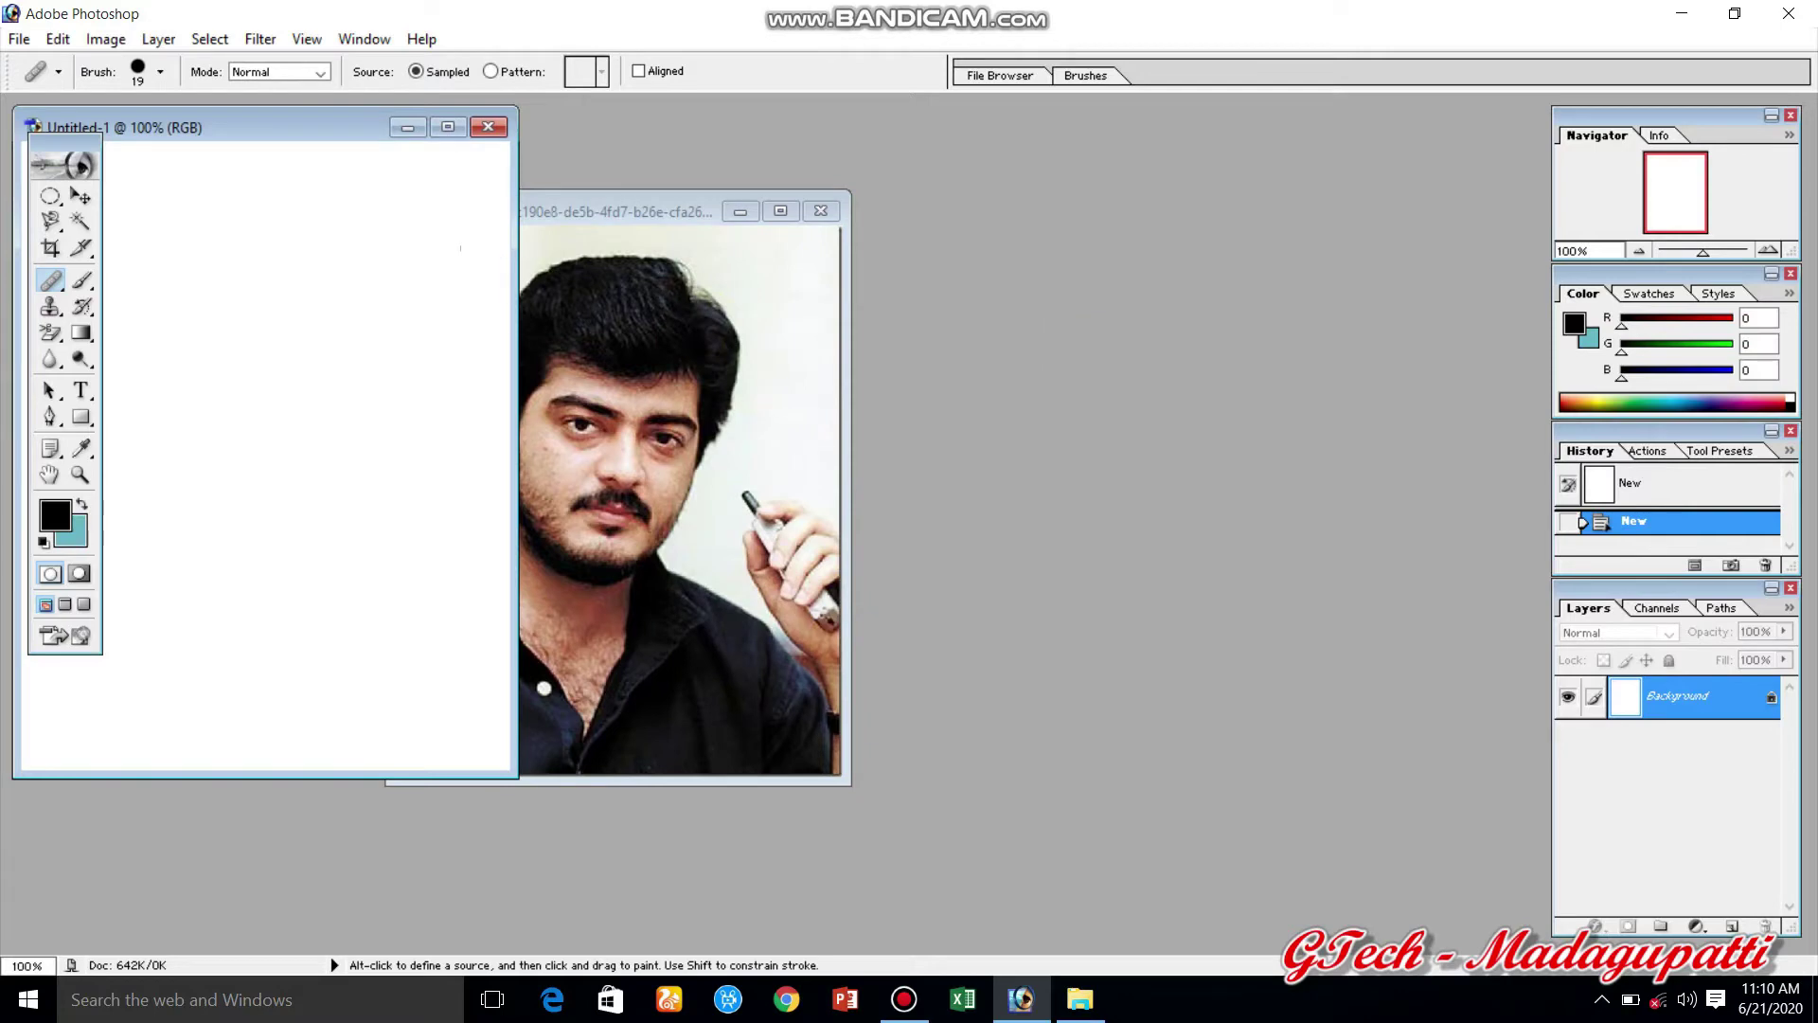
# Zoom the blank document out to 66.7% and arrange it beside the portrait window.
pyautogui.moveTo(329, 143); pyautogui.dragTo(435, 237)
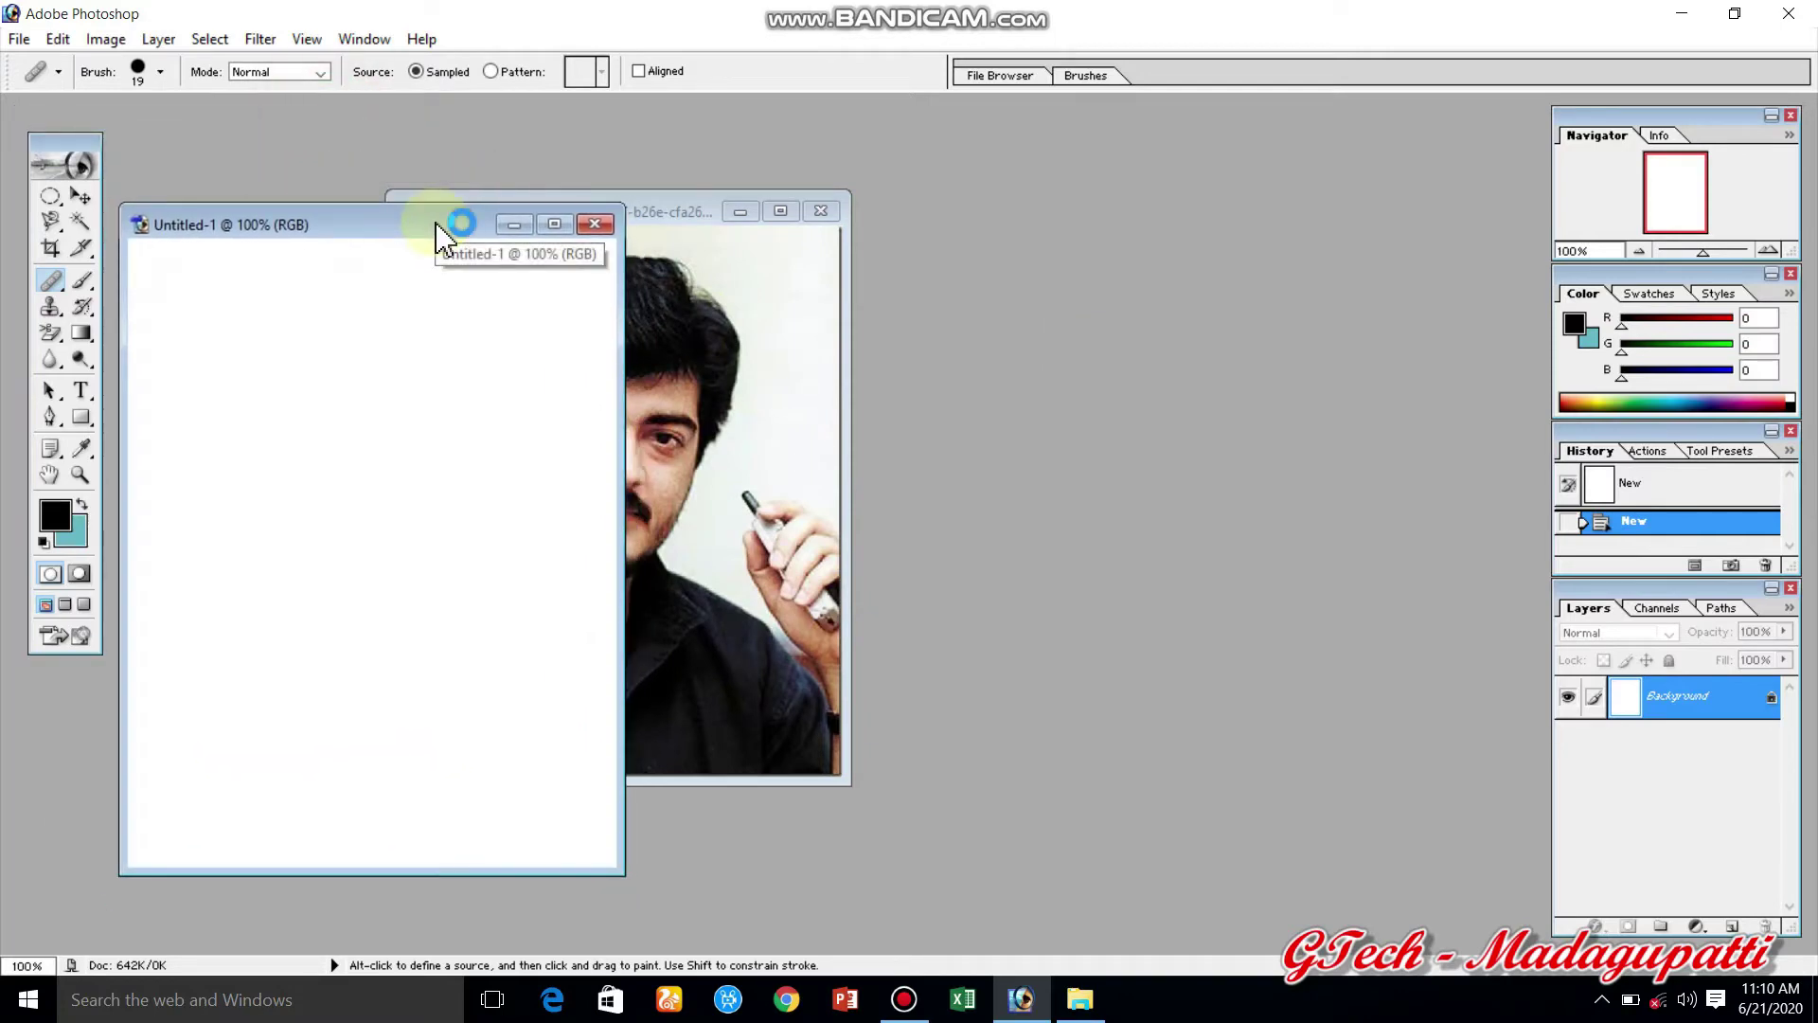
pyautogui.hotkey('ctrl', '-')
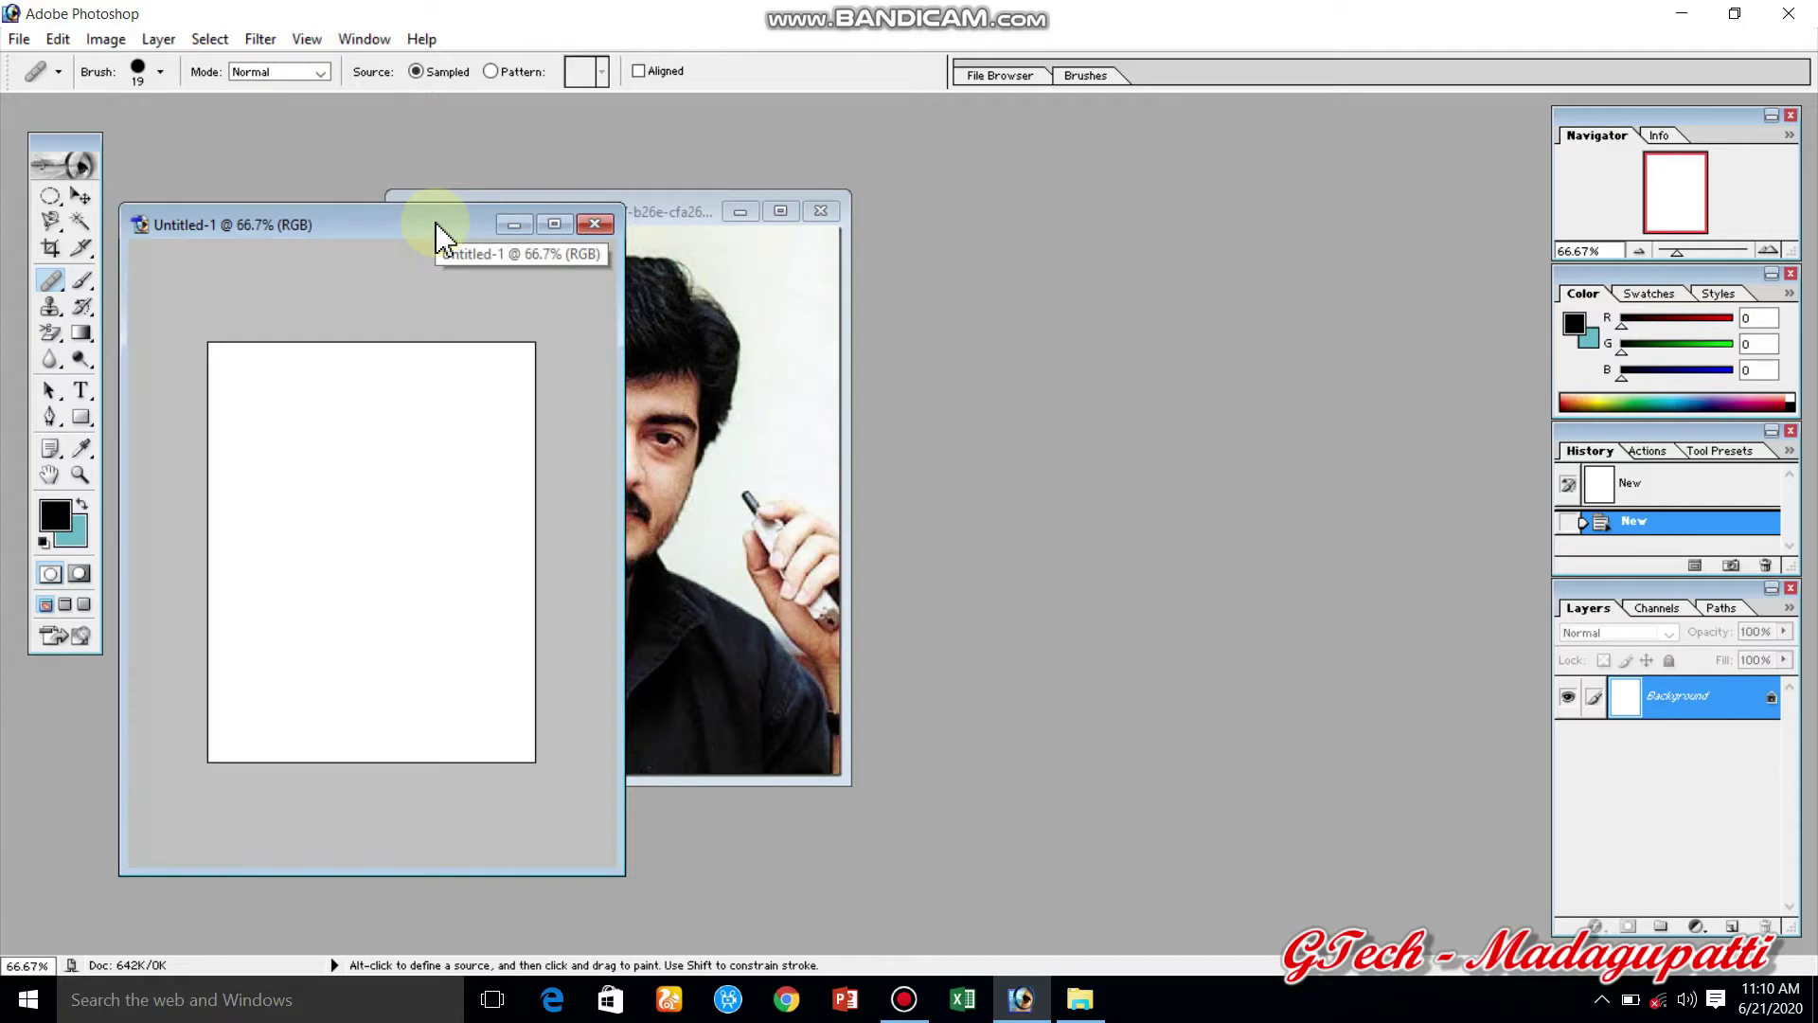
pyautogui.click(446, 398)
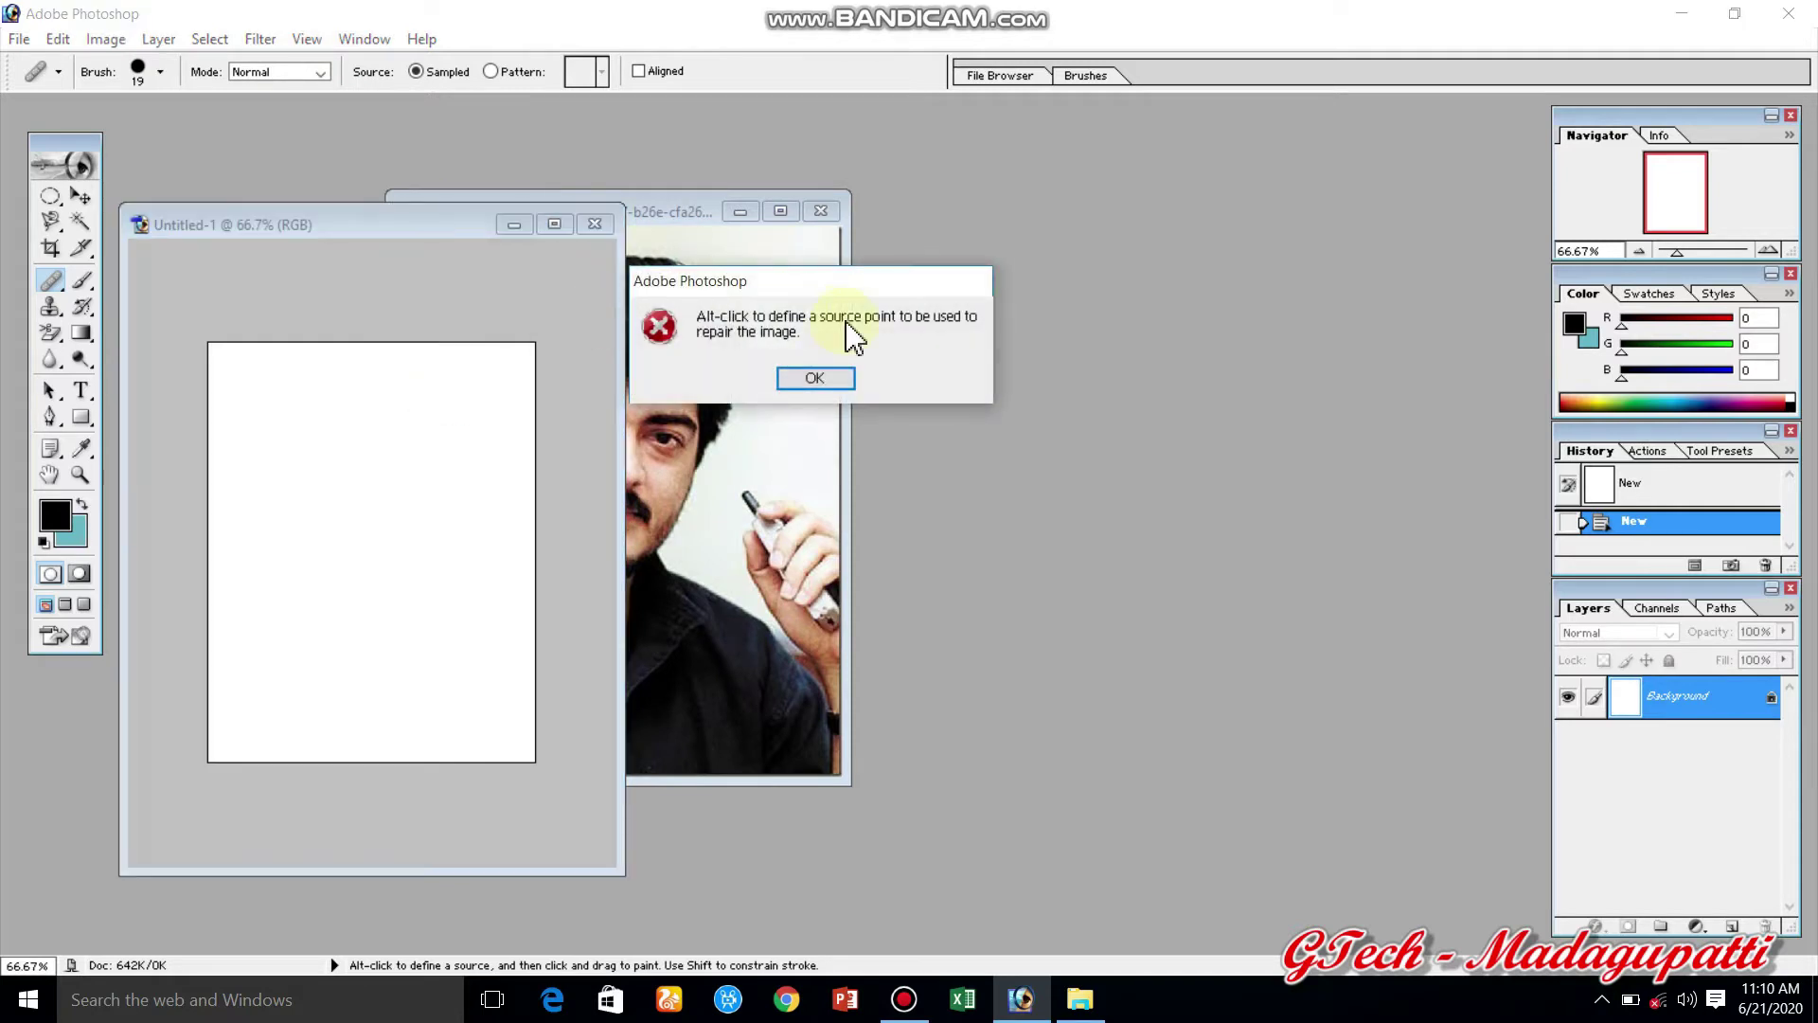
pyautogui.click(828, 379)
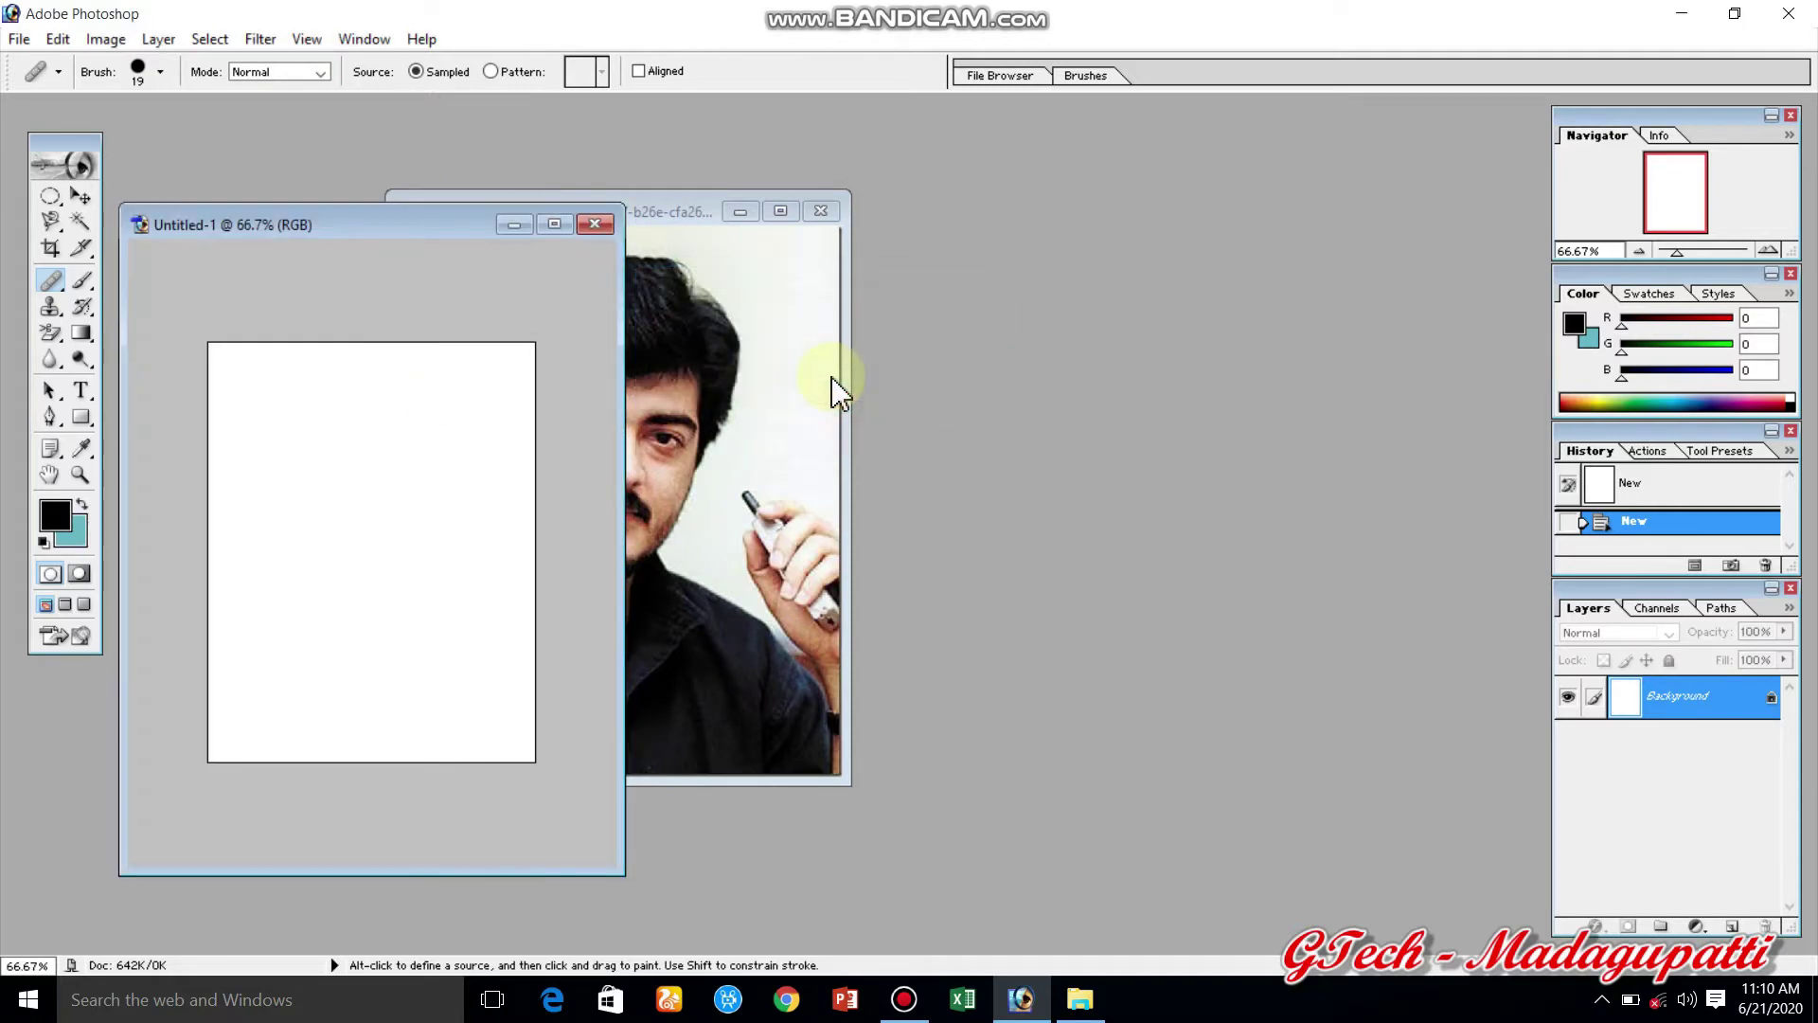
pyautogui.click(833, 389)
# Drag the portrait onto the blank canvas with the Move tool, creating Layer 1.
pyautogui.click(83, 196)
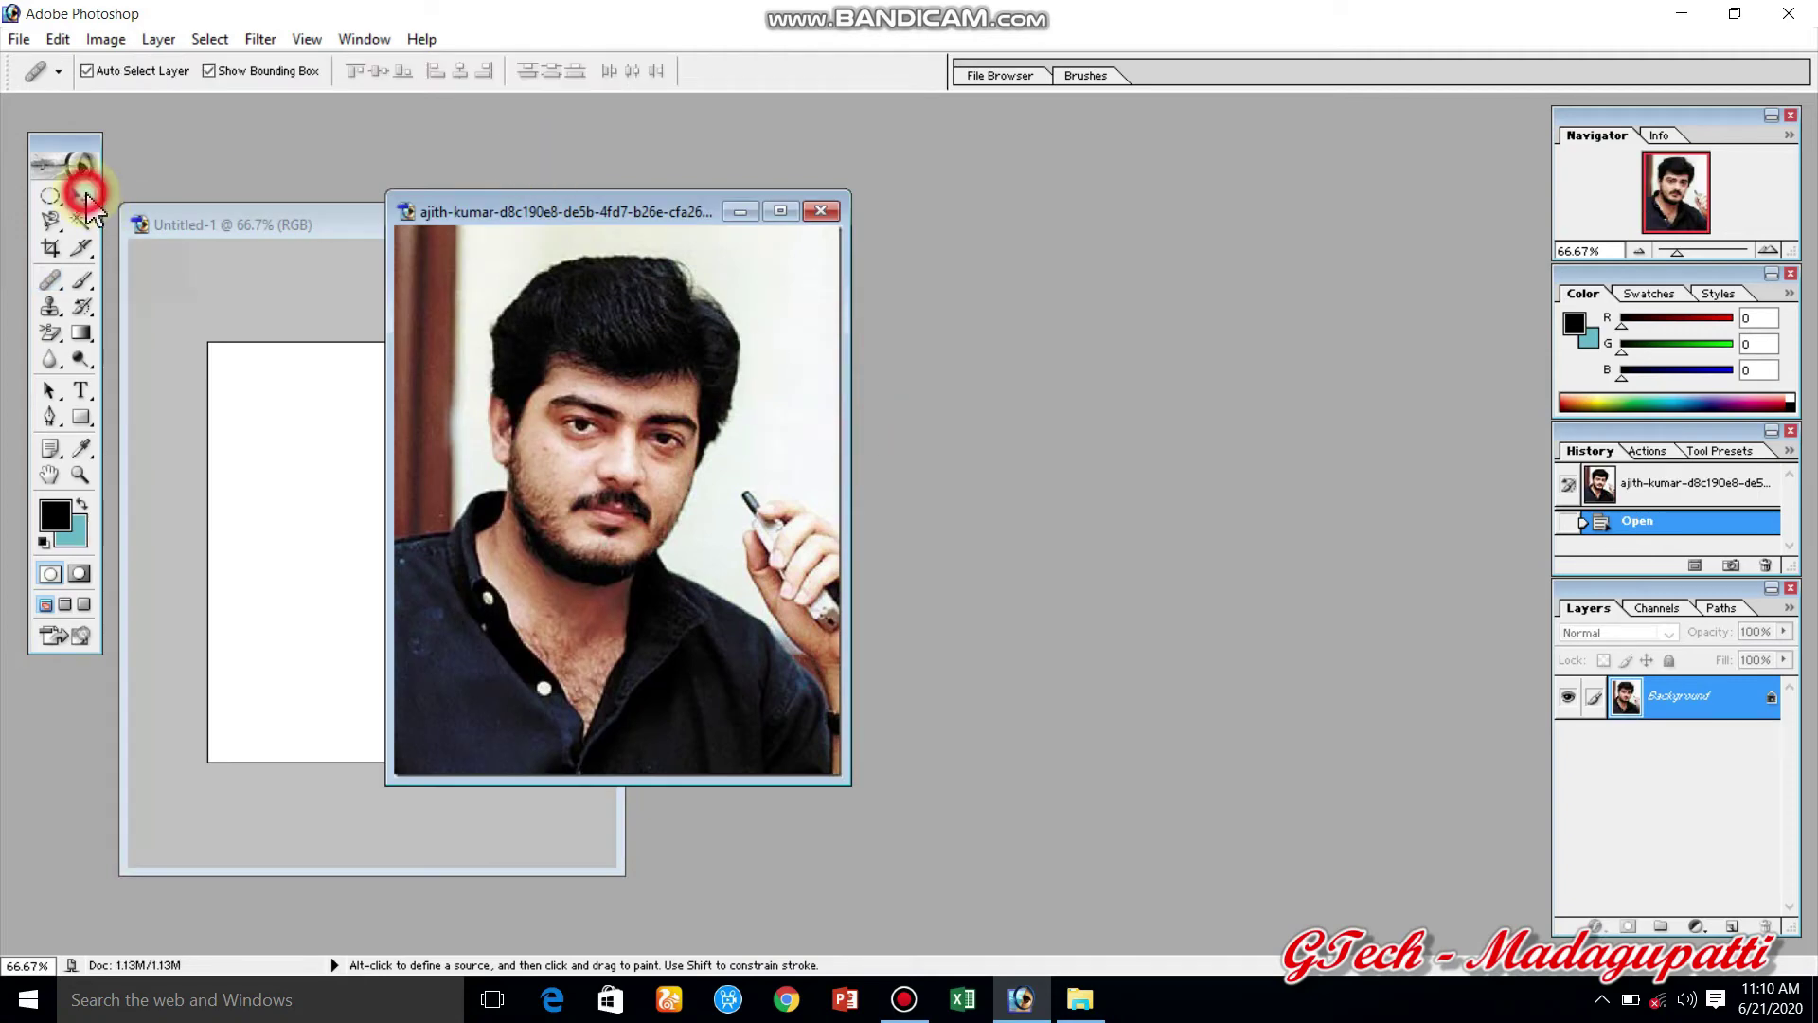
pyautogui.moveTo(492, 218); pyautogui.dragTo(796, 249)
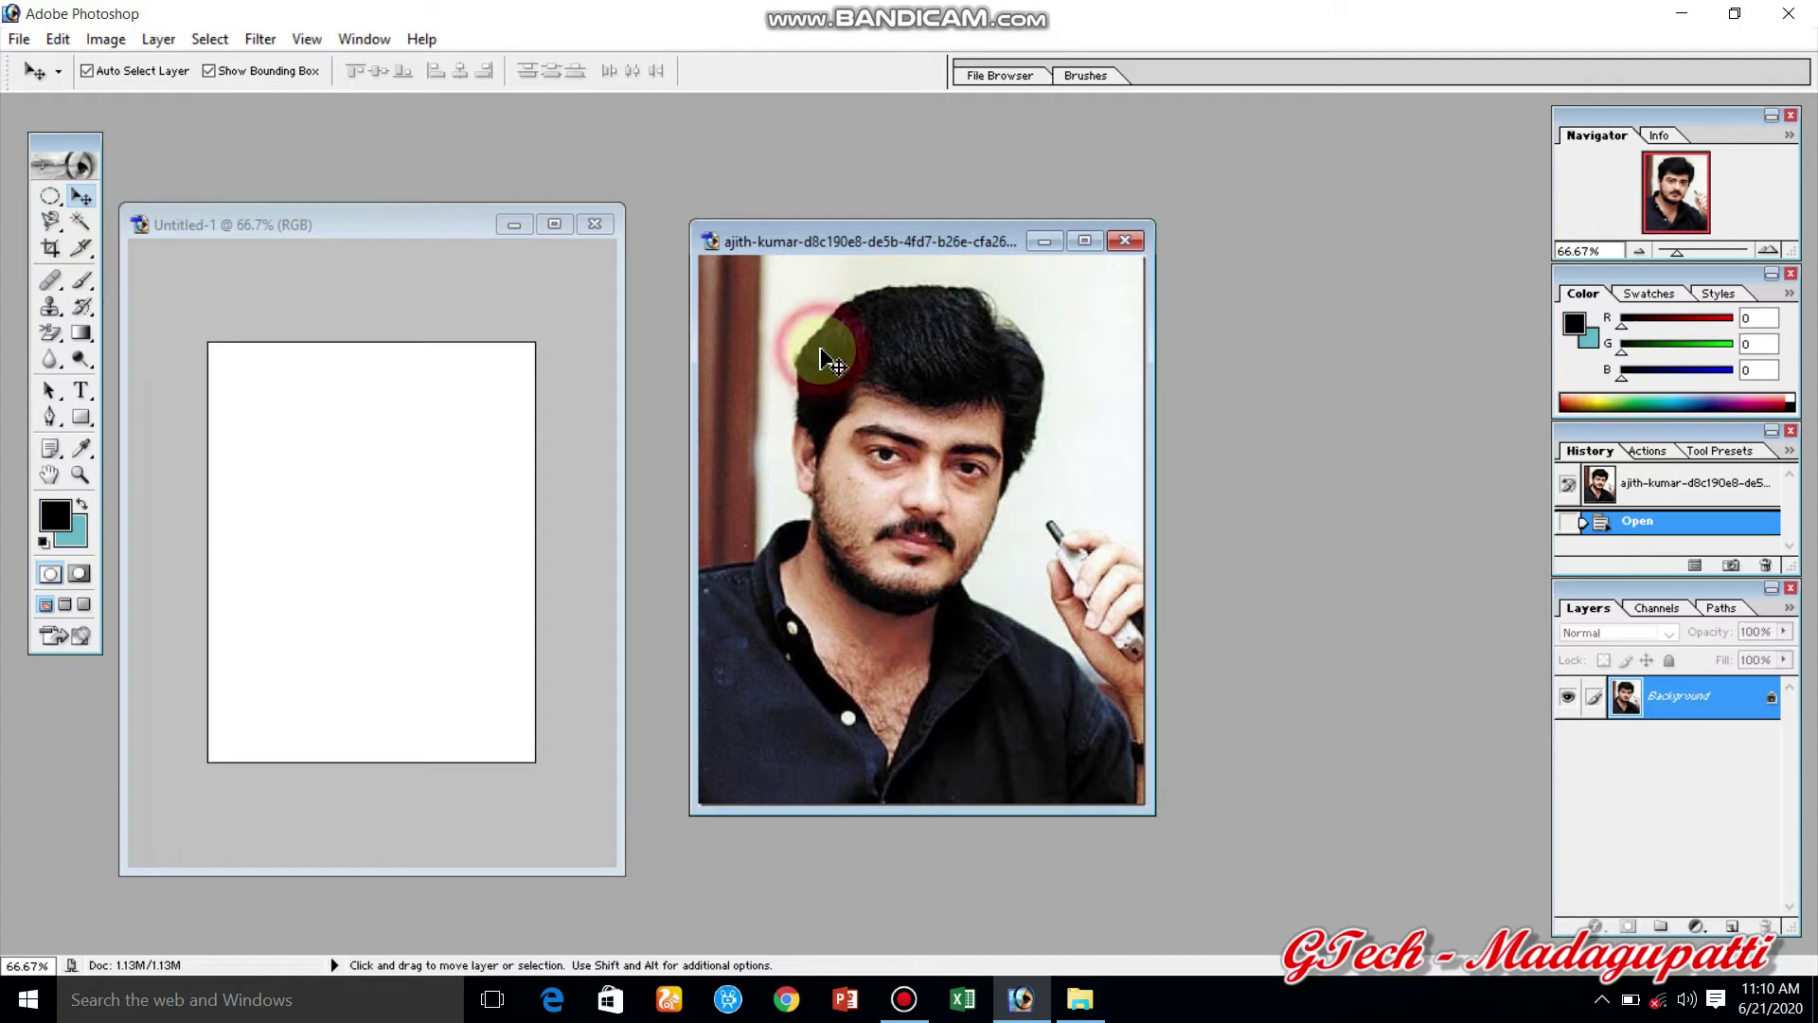
pyautogui.moveTo(763, 384); pyautogui.dragTo(441, 500)
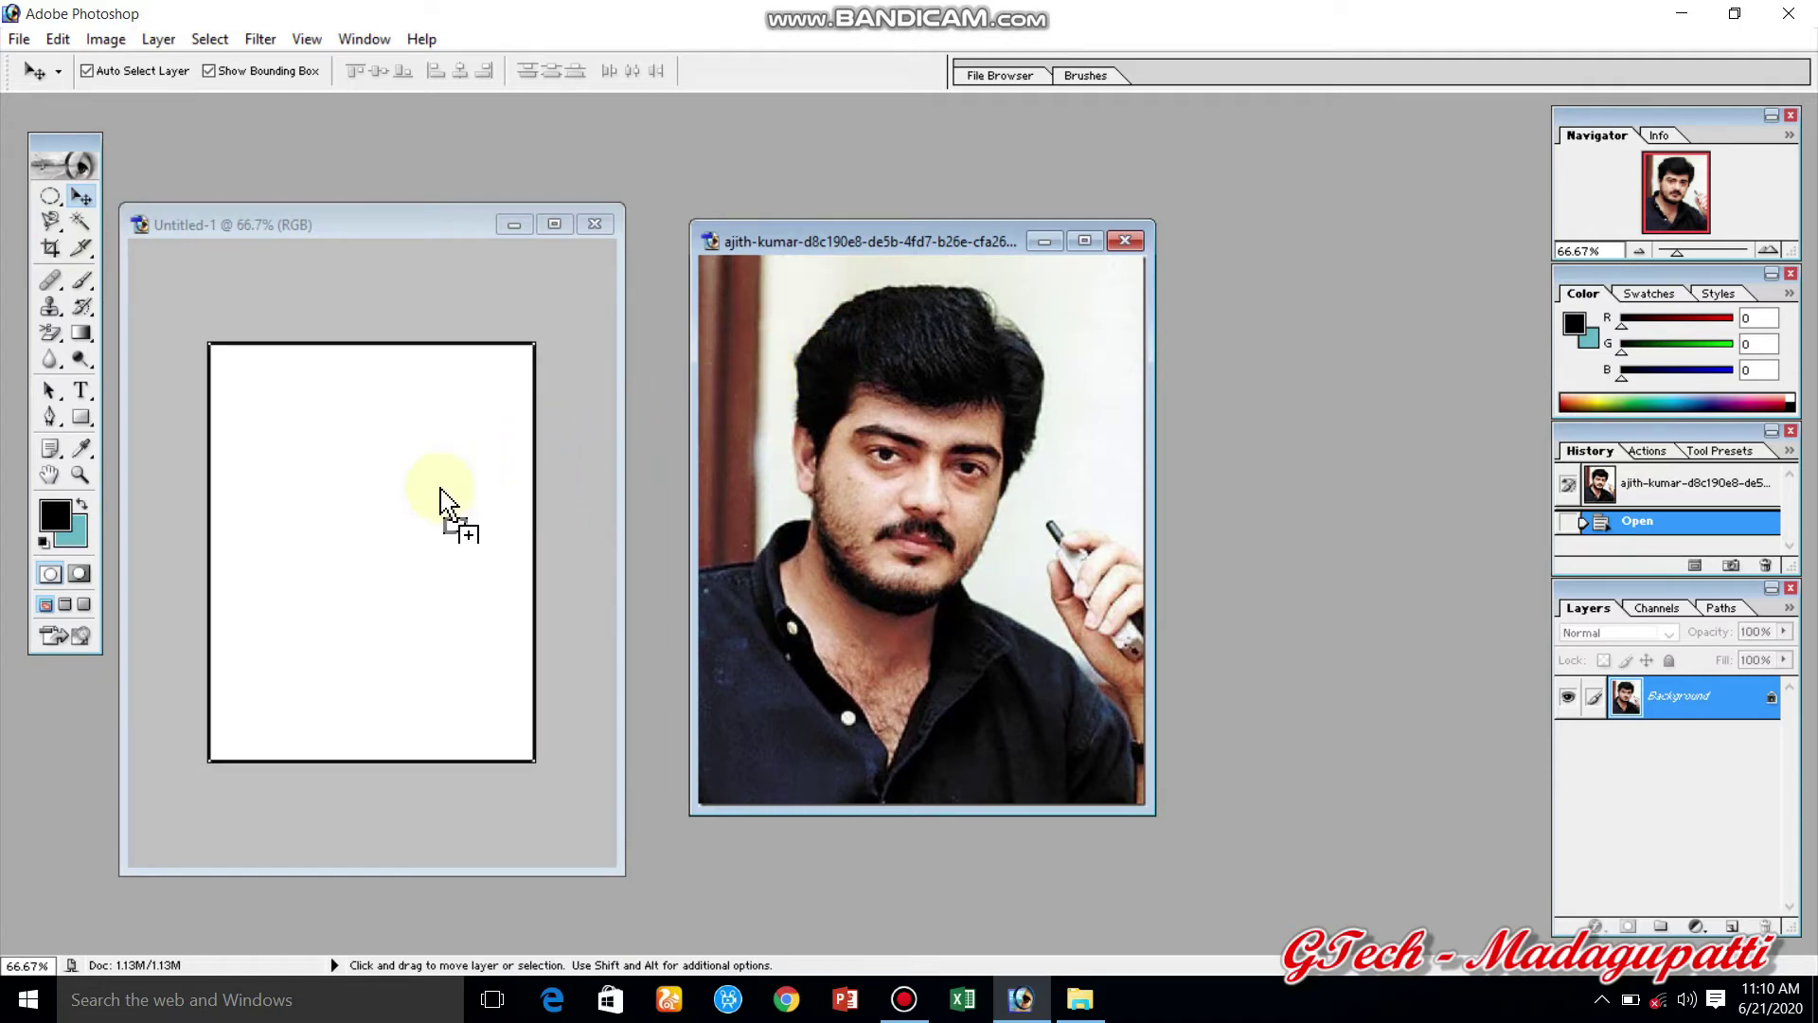
pyautogui.moveTo(442, 490)
pyautogui.mouseDown()
pyautogui.moveTo(410, 512)
pyautogui.moveTo(287, 414)
pyautogui.mouseUp()
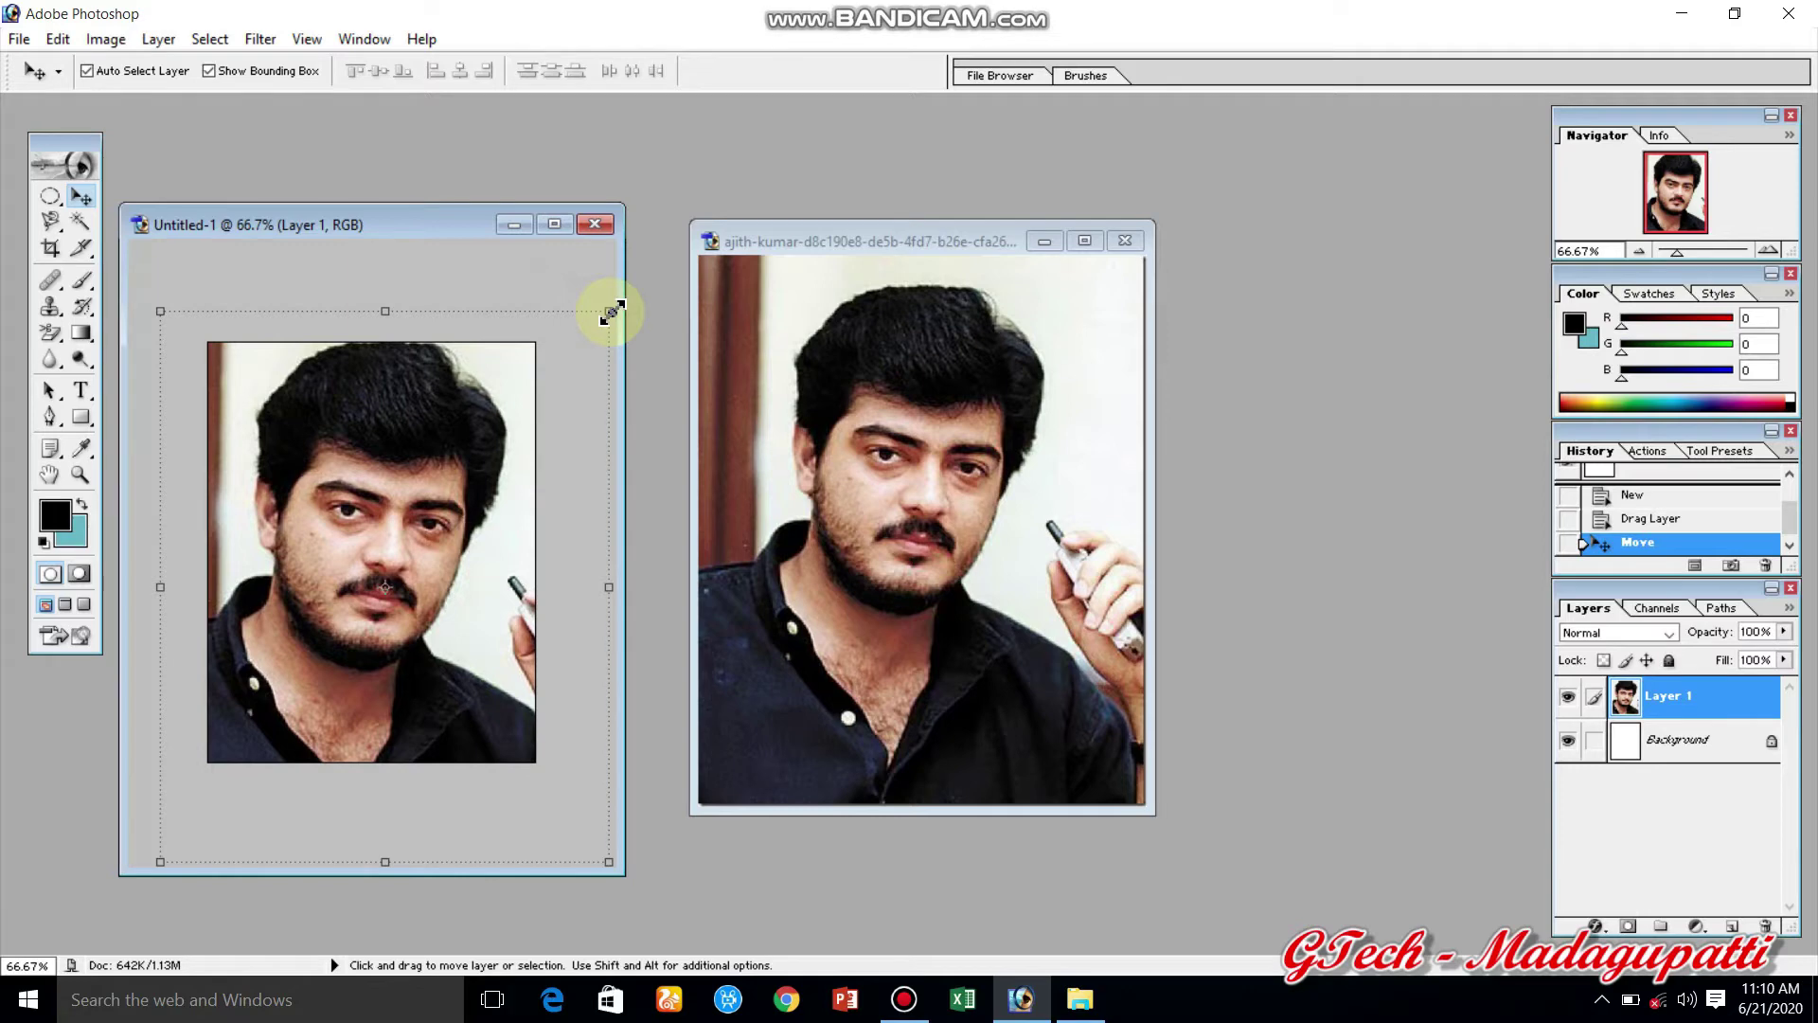
pyautogui.moveTo(611, 310)
pyautogui.mouseDown()
pyautogui.moveTo(608, 280)
pyautogui.moveTo(363, 403)
pyautogui.moveTo(567, 423)
pyautogui.mouseUp()
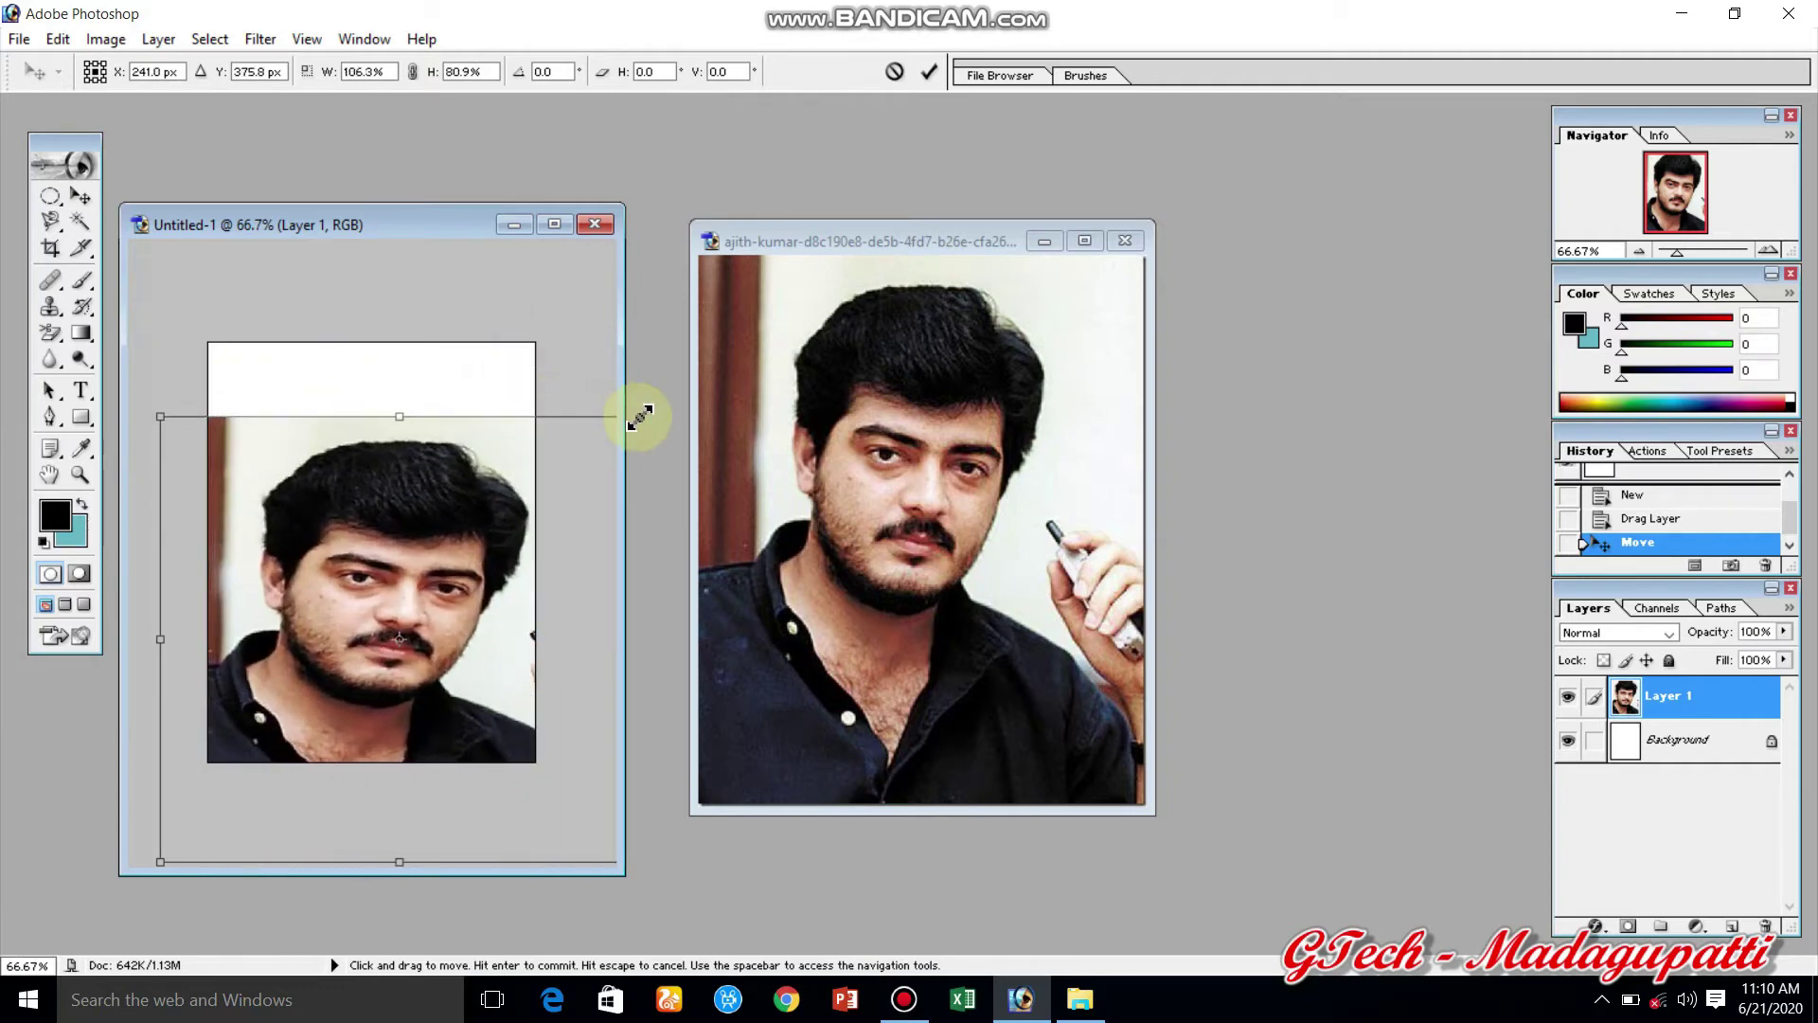
# Scale and reposition the portrait layer to cover the 3.5×4.5 cm canvas, then commit the transform.
pyautogui.hotkey('ctrl', 'z')
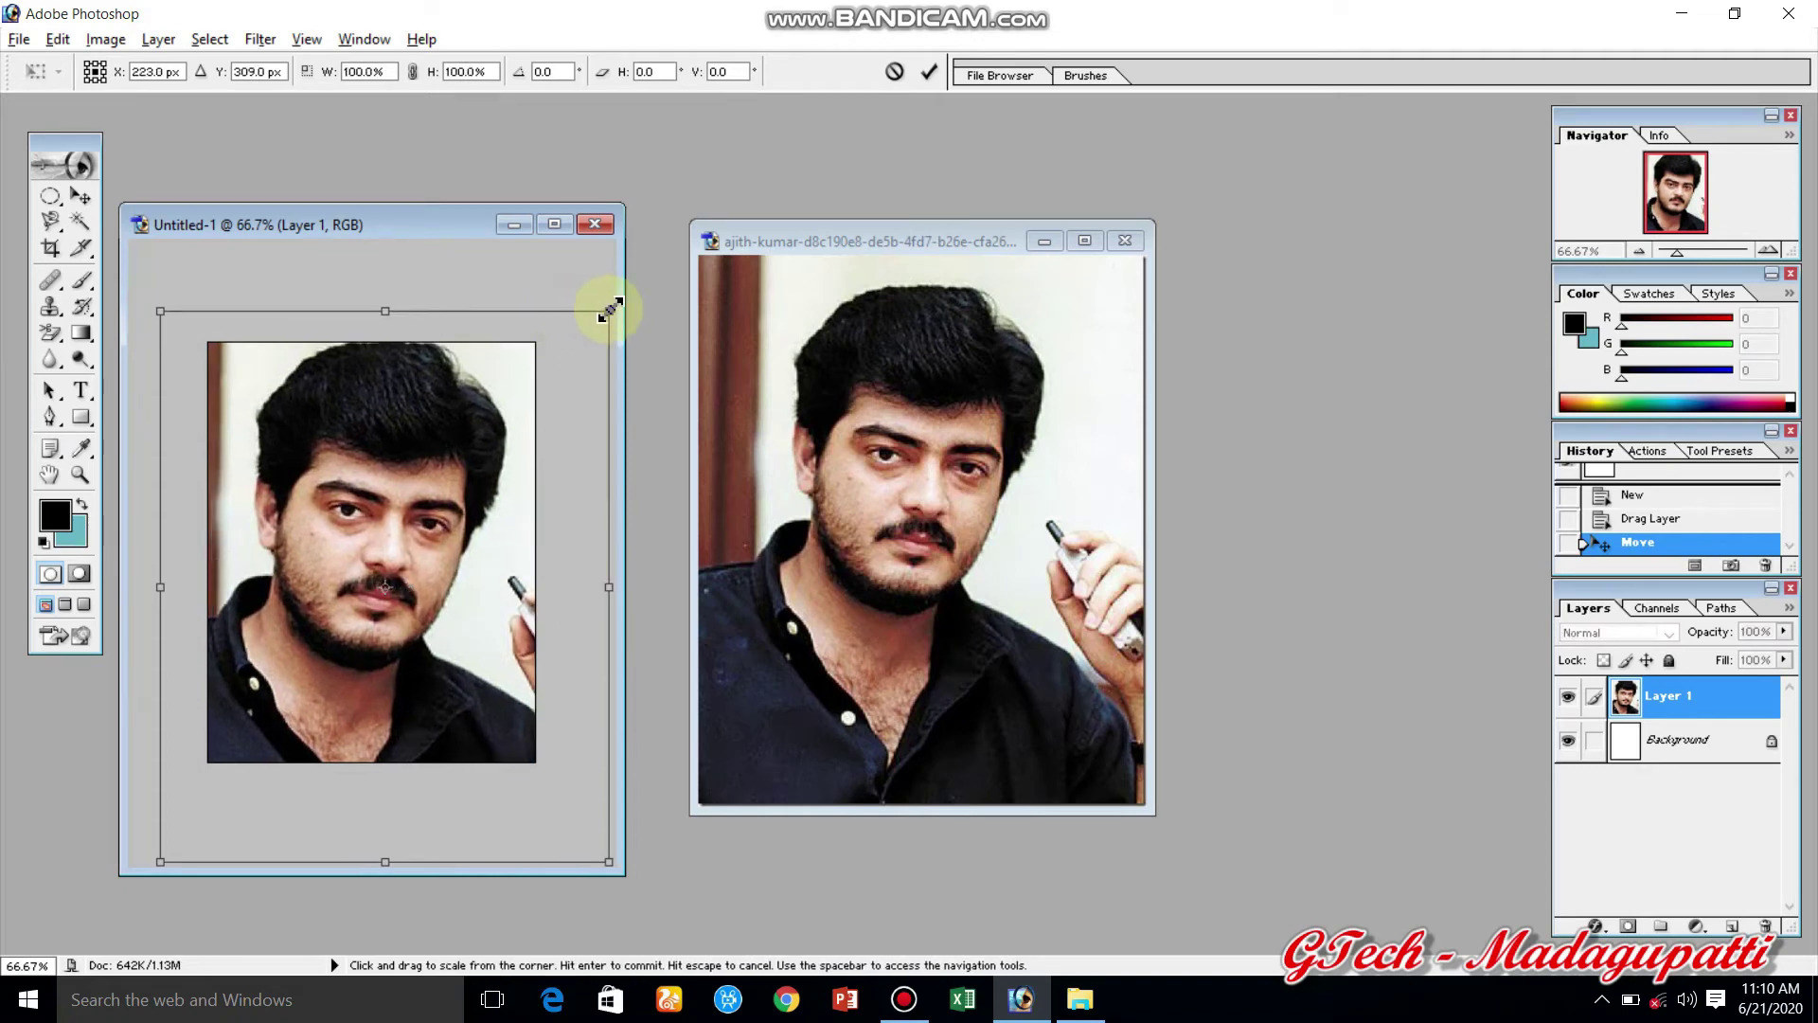
pyautogui.moveTo(609, 310)
pyautogui.mouseDown()
pyautogui.moveTo(650, 217)
pyautogui.moveTo(568, 370)
pyautogui.moveTo(562, 438)
pyautogui.mouseUp()
pyautogui.moveTo(423, 493); pyautogui.dragTo(417, 461)
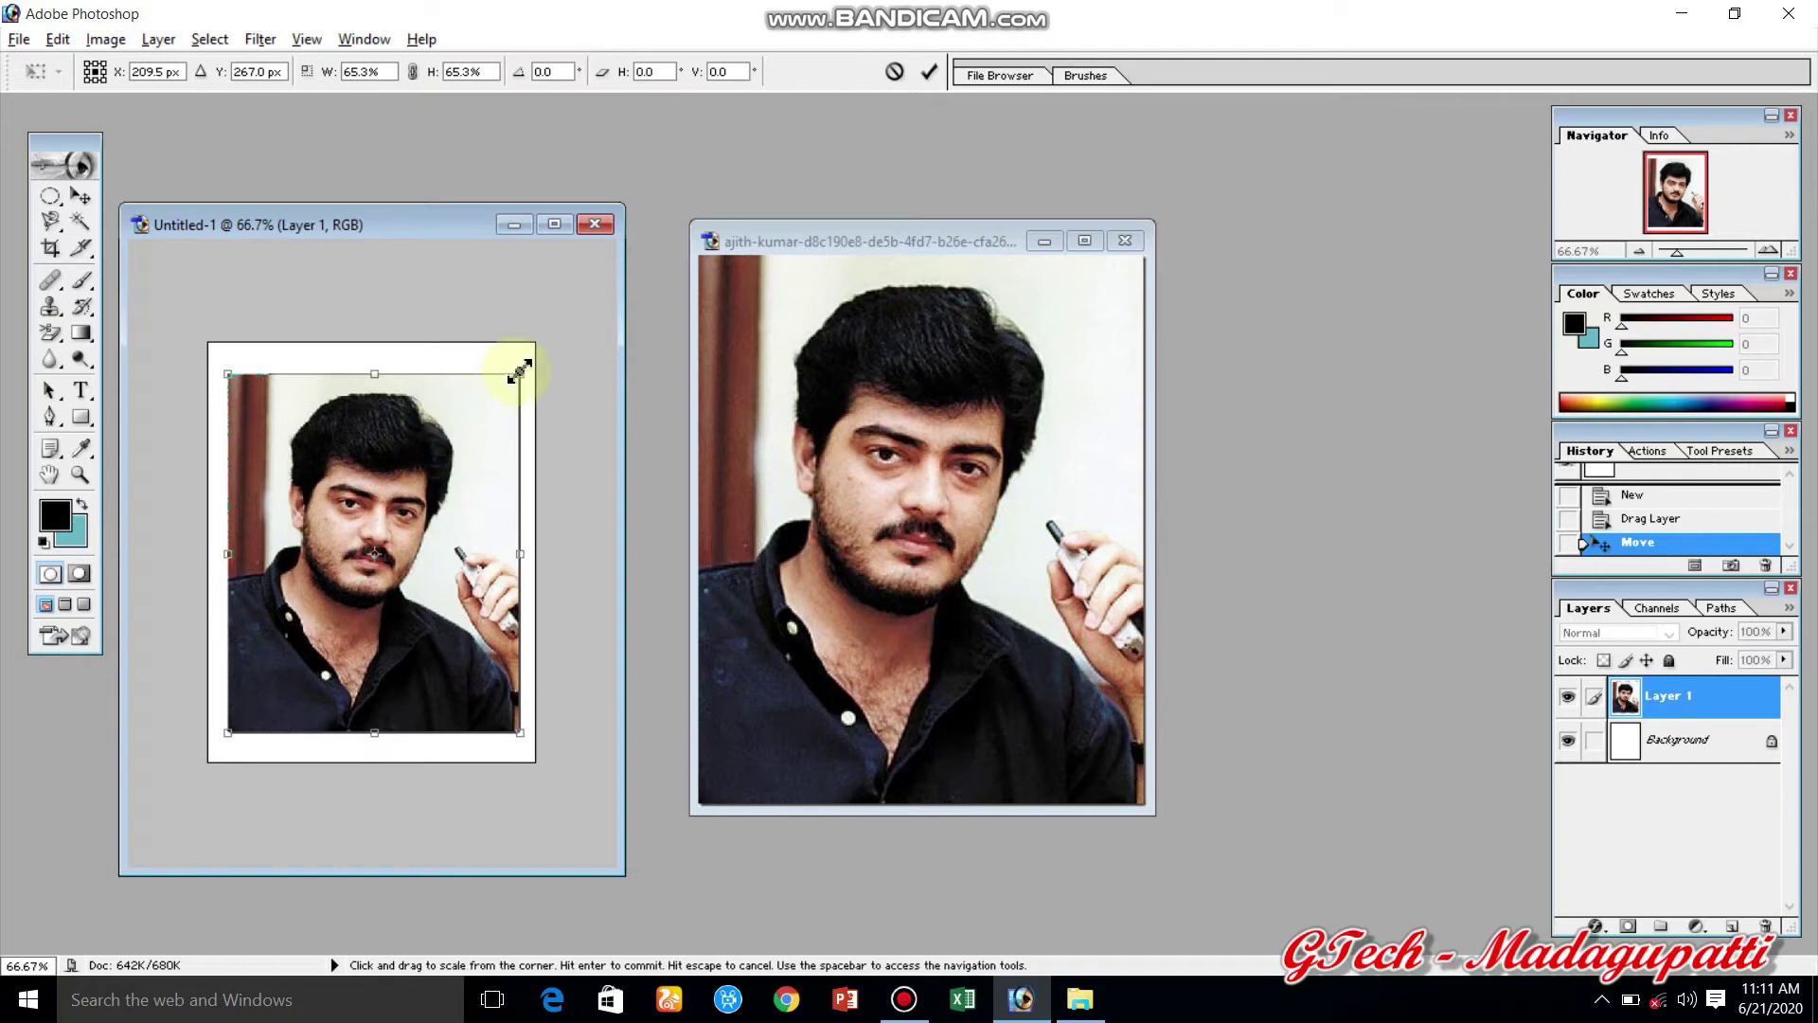
pyautogui.moveTo(517, 370); pyautogui.dragTo(537, 329)
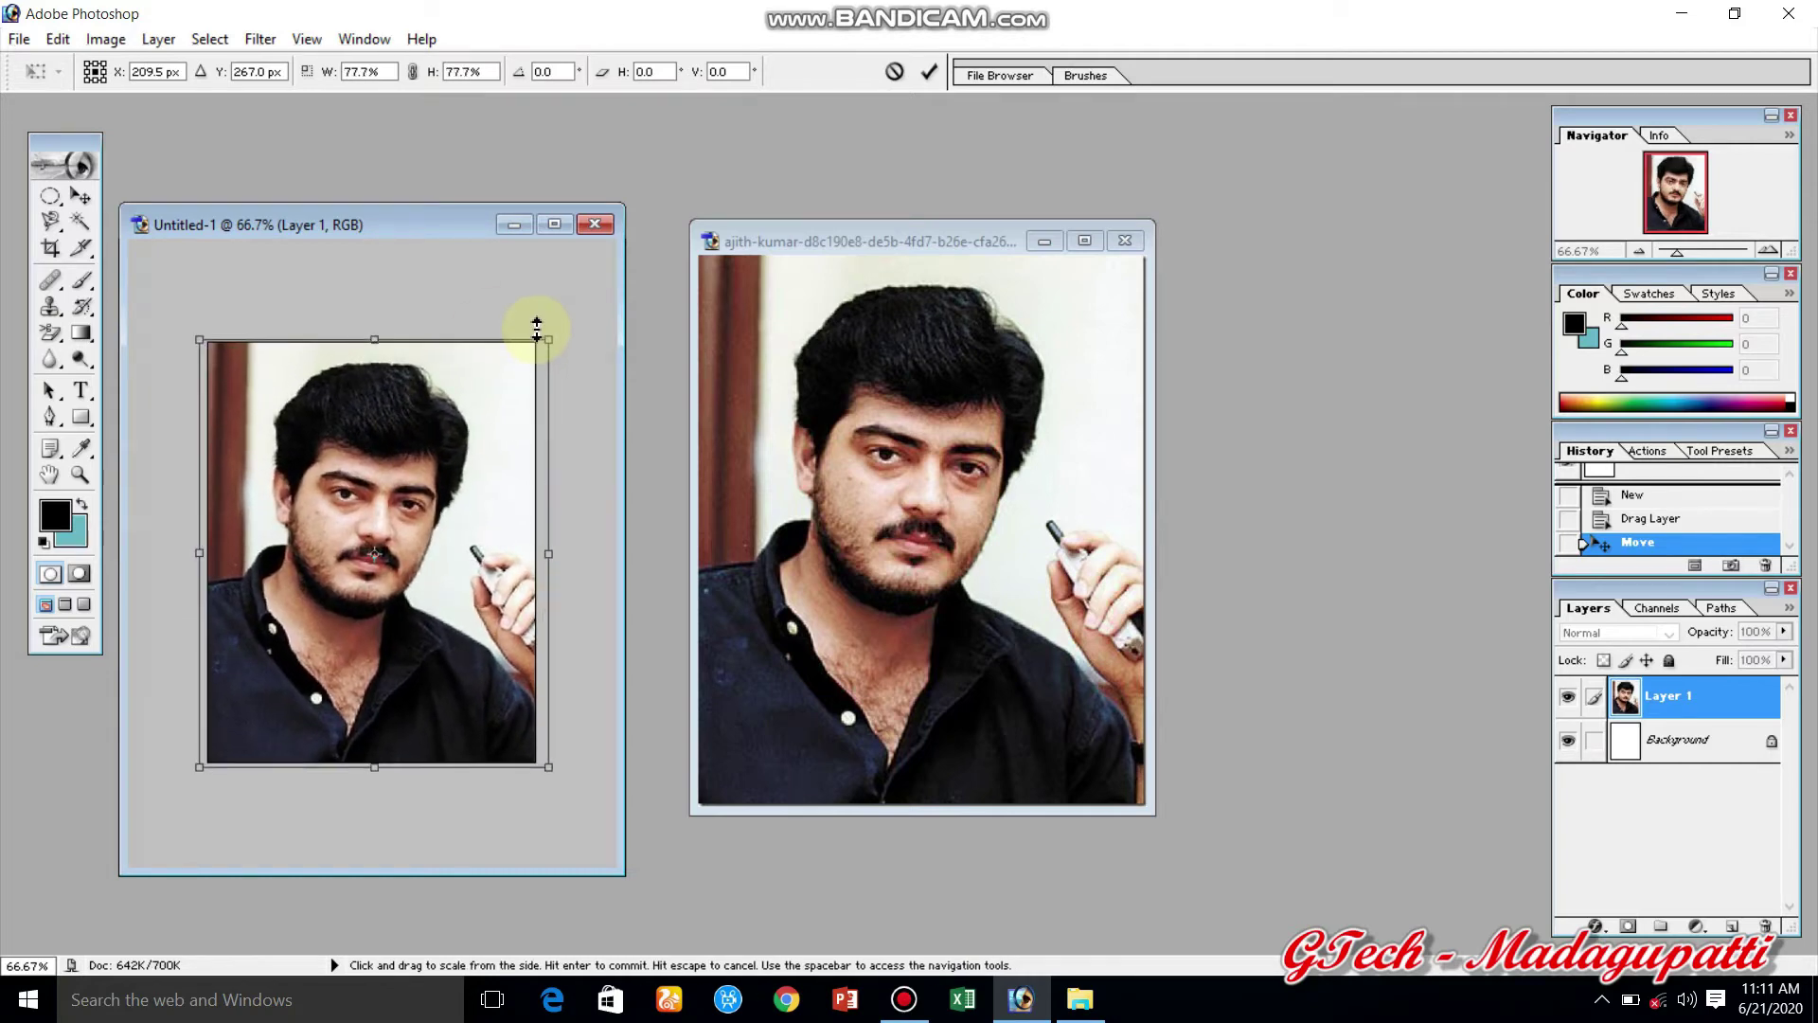
pyautogui.press('Return')
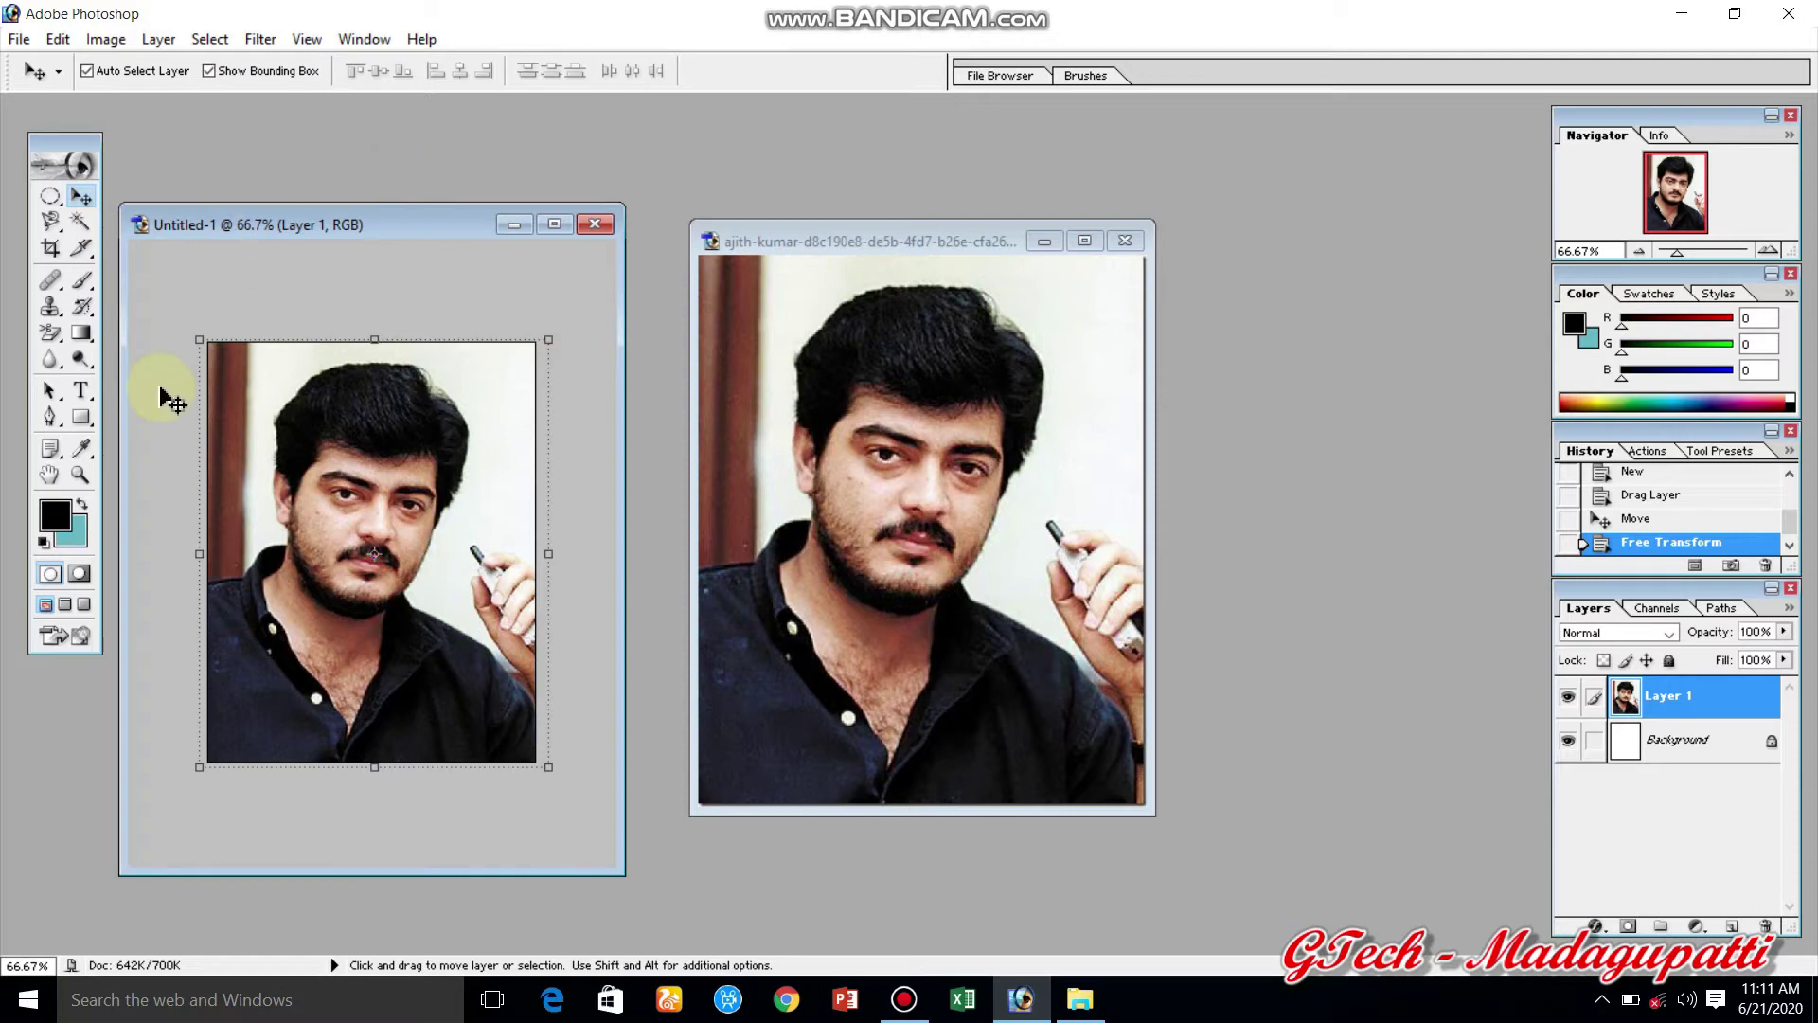
pyautogui.click(737, 240)
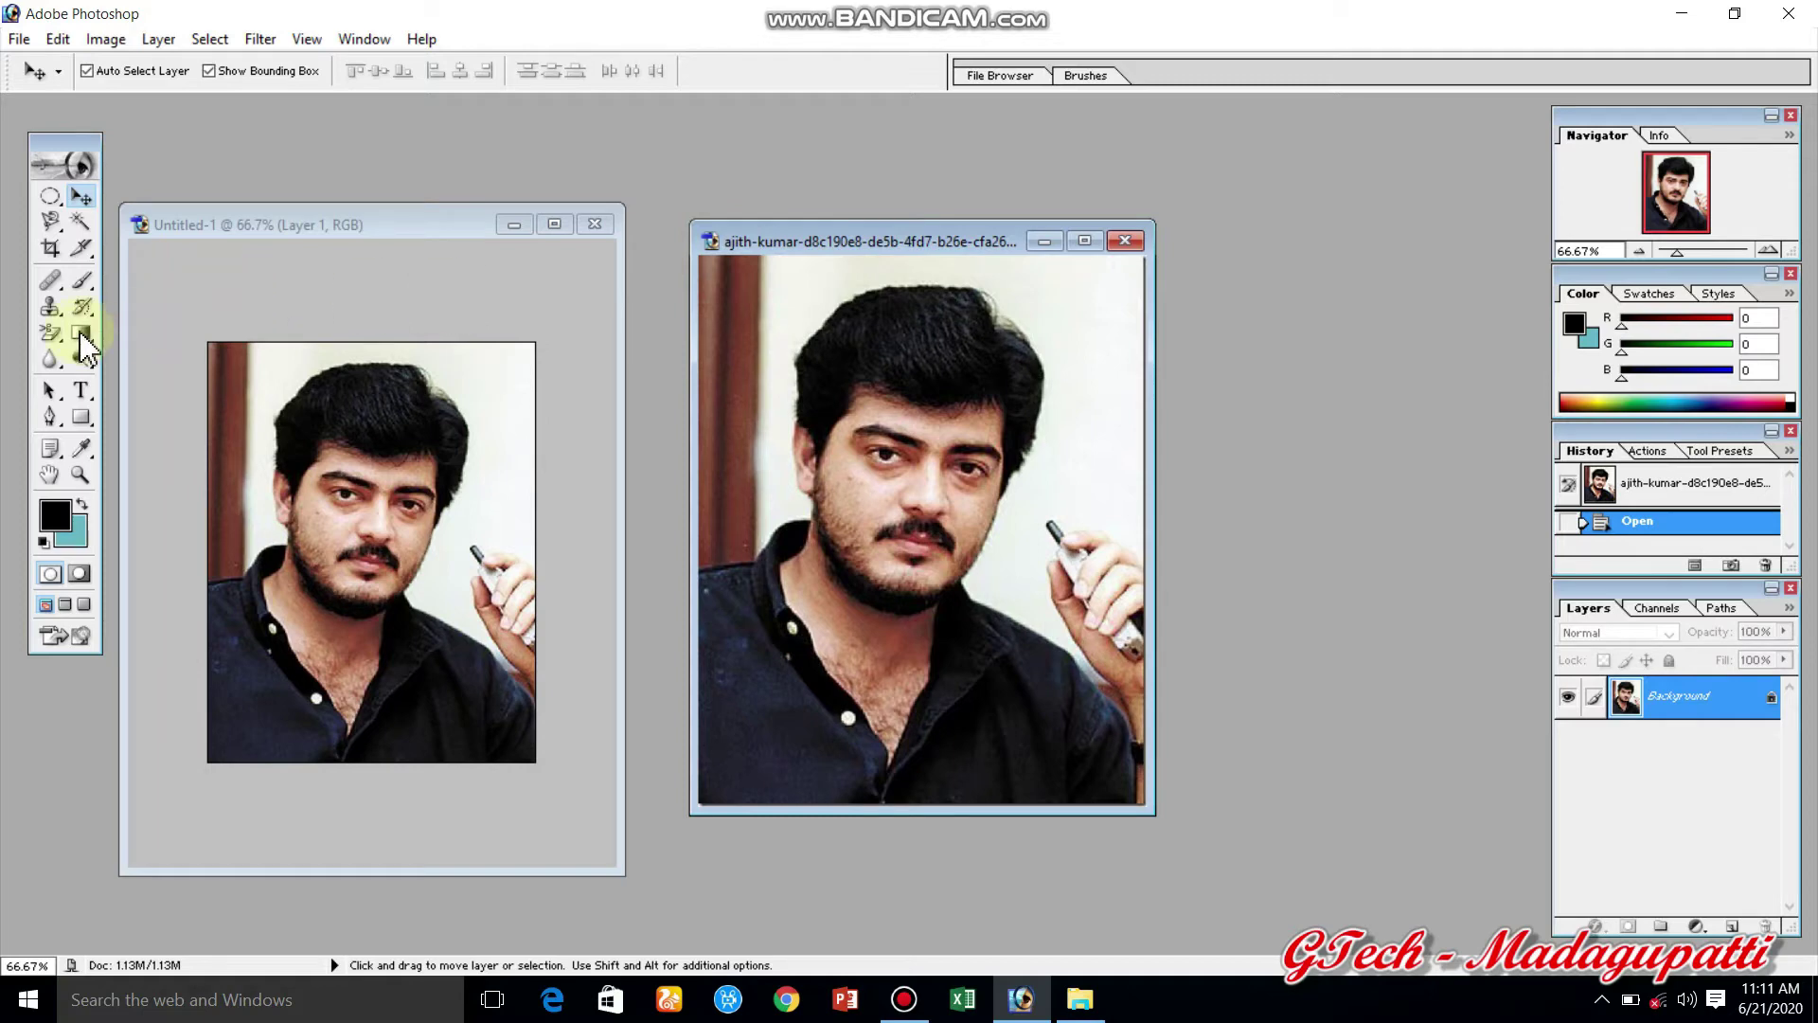
# Preset the Crop tool to width 3.5 in, height 4.5 and resolution 300.
pyautogui.click(57, 251)
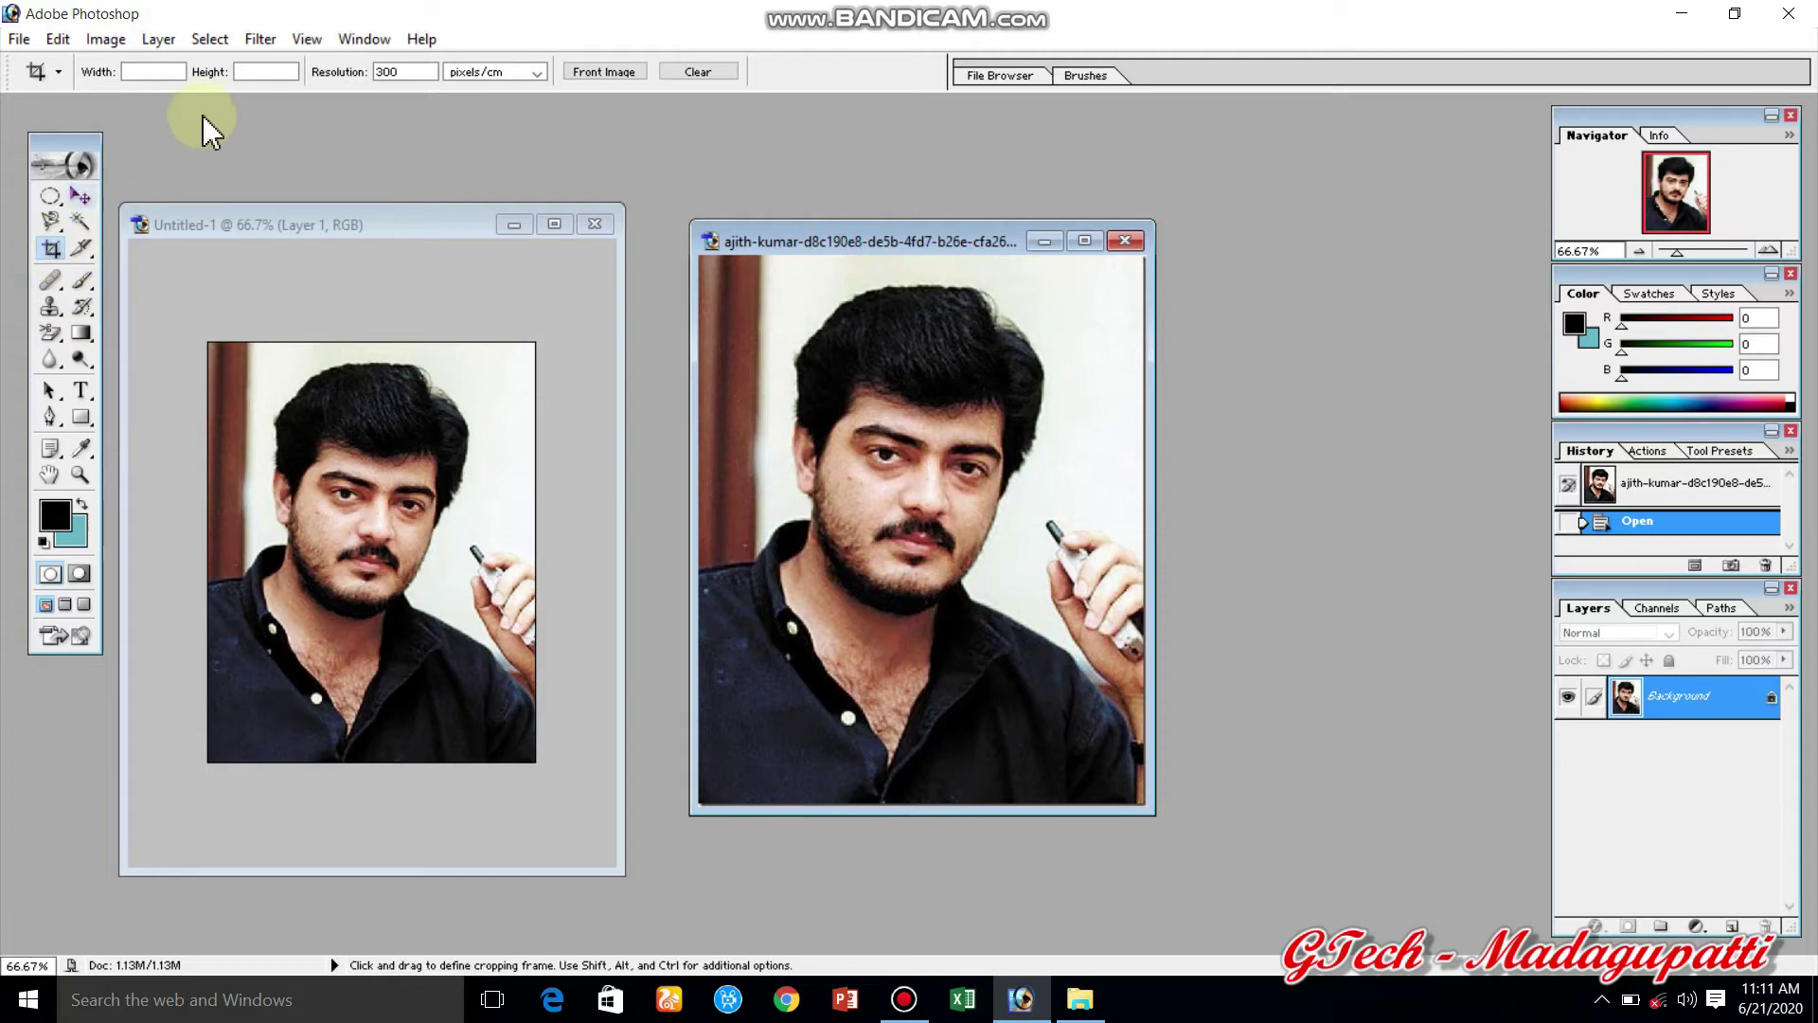
pyautogui.click(135, 72)
pyautogui.write('3.5')
pyautogui.click(248, 71)
pyautogui.write('4.5')
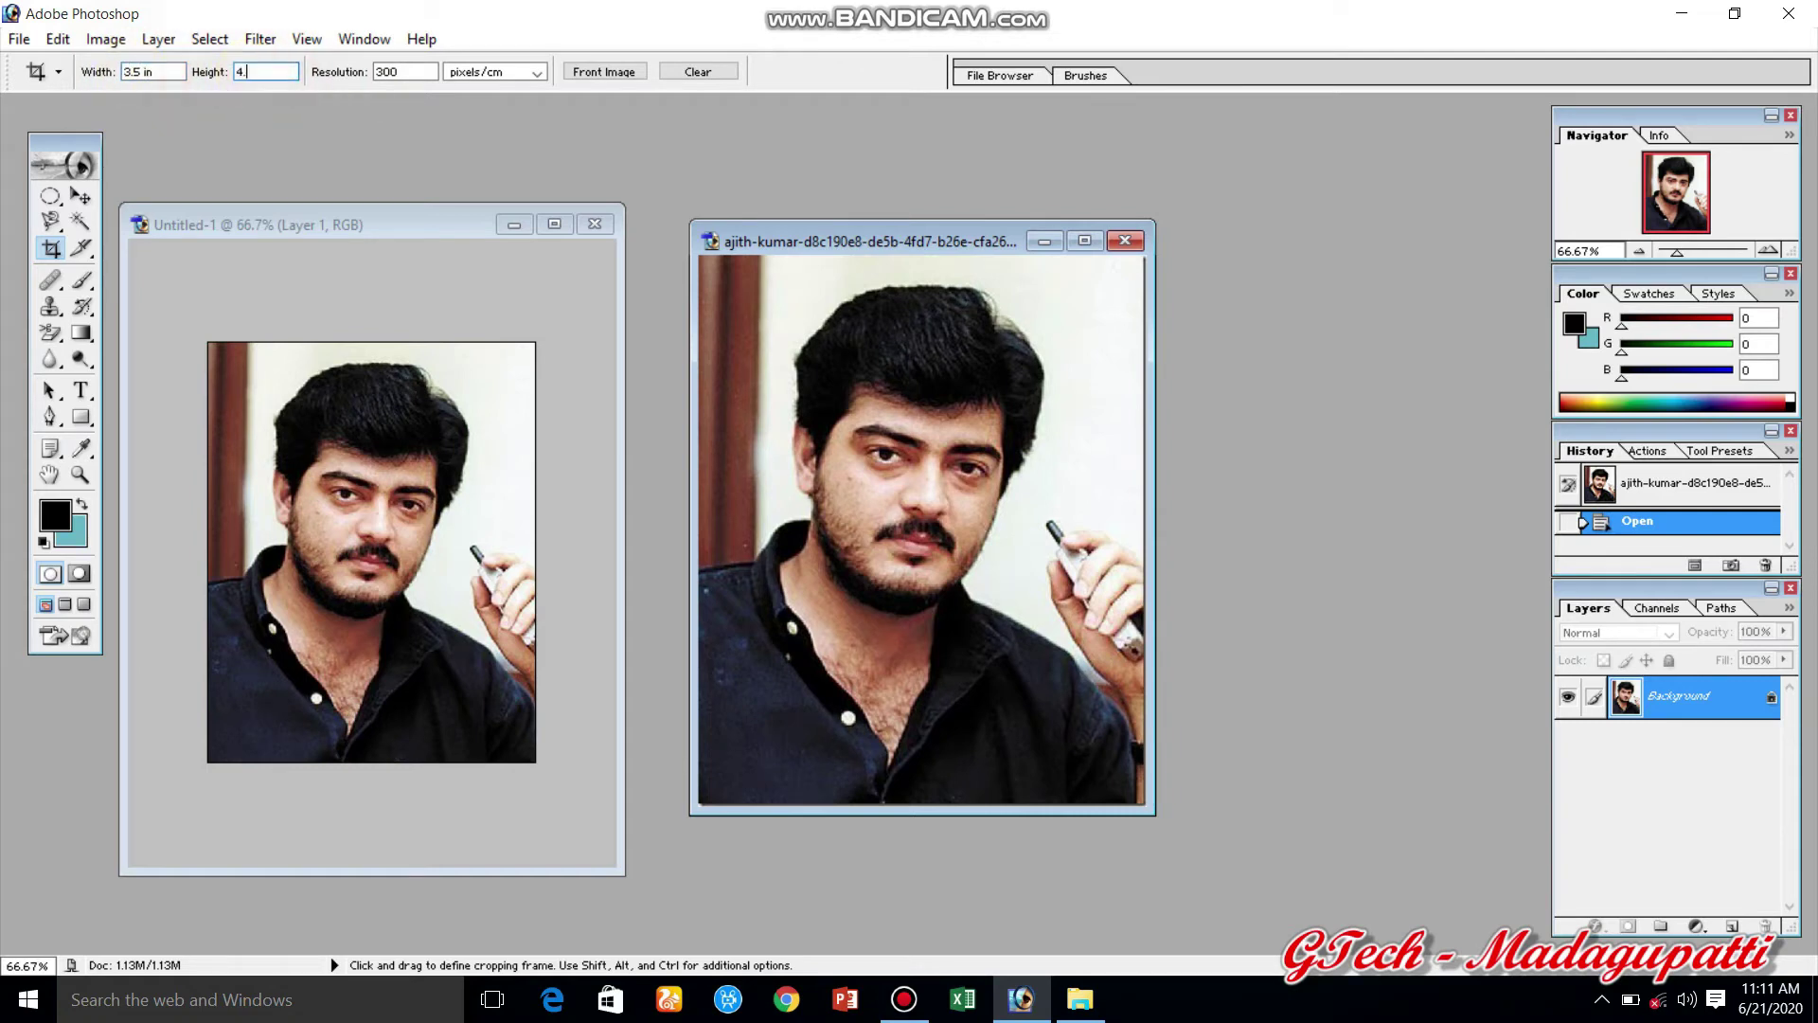
pyautogui.click(492, 74)
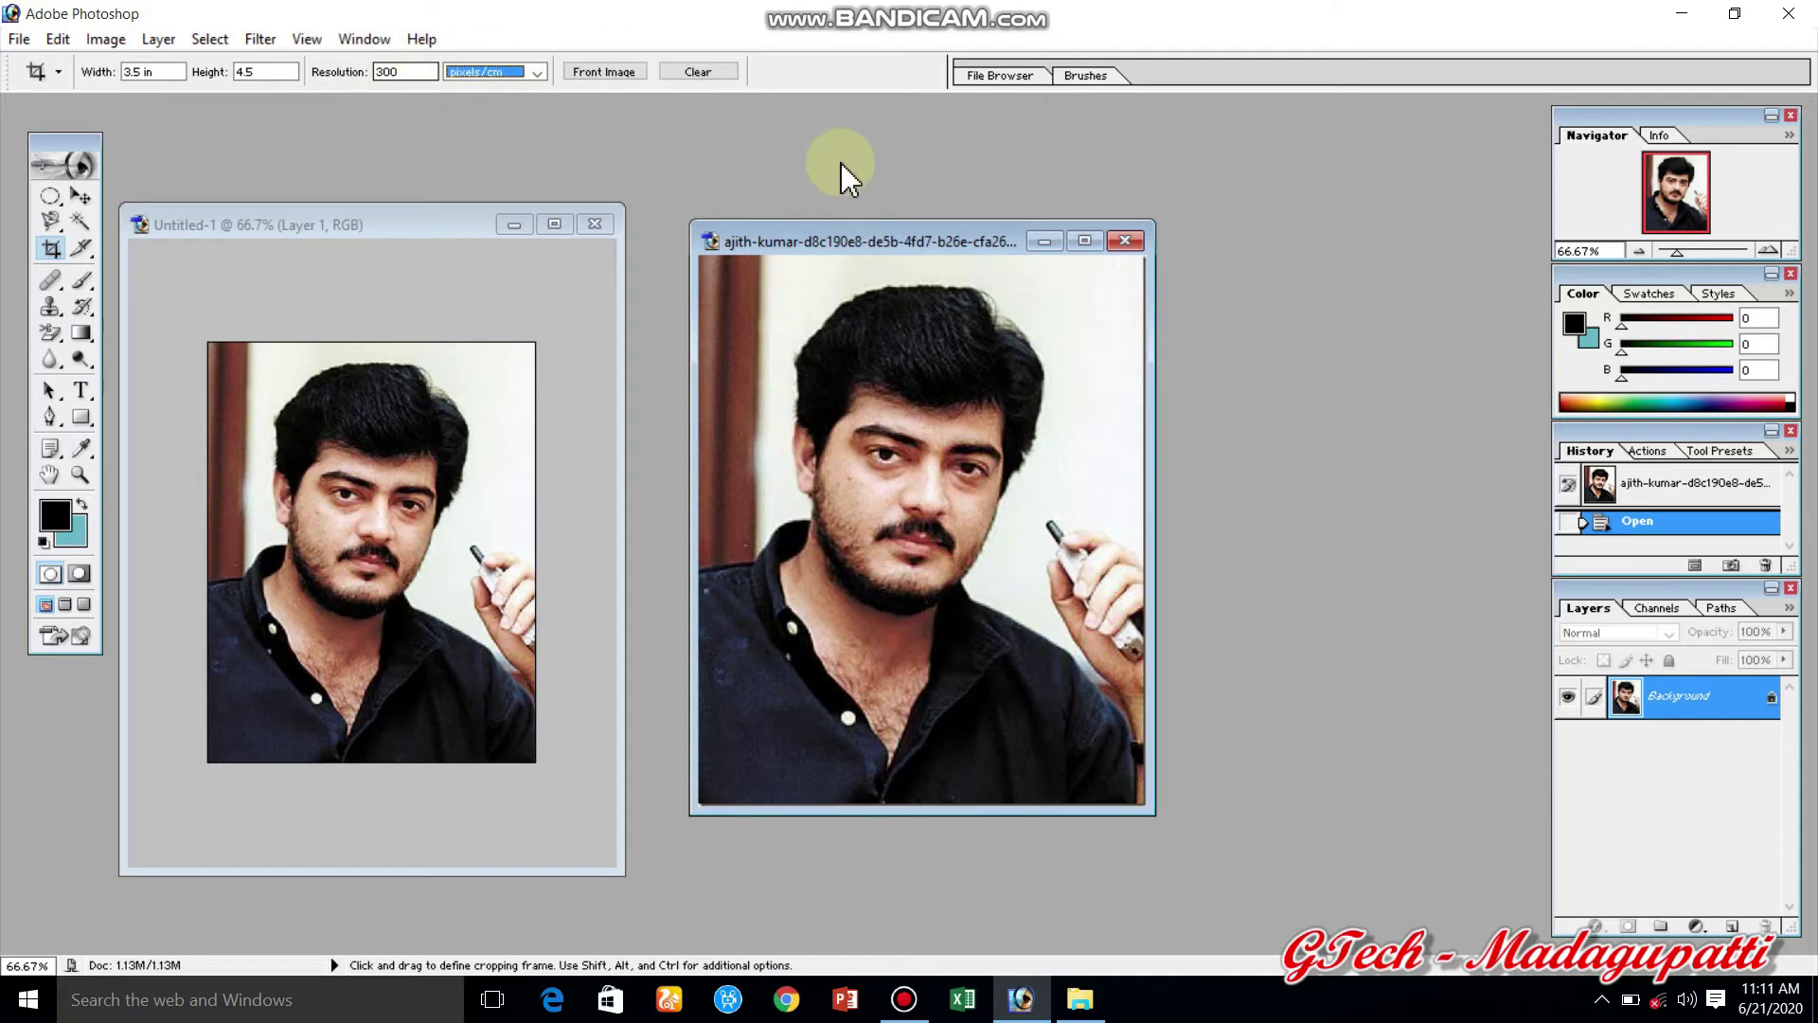
pyautogui.click(52, 248)
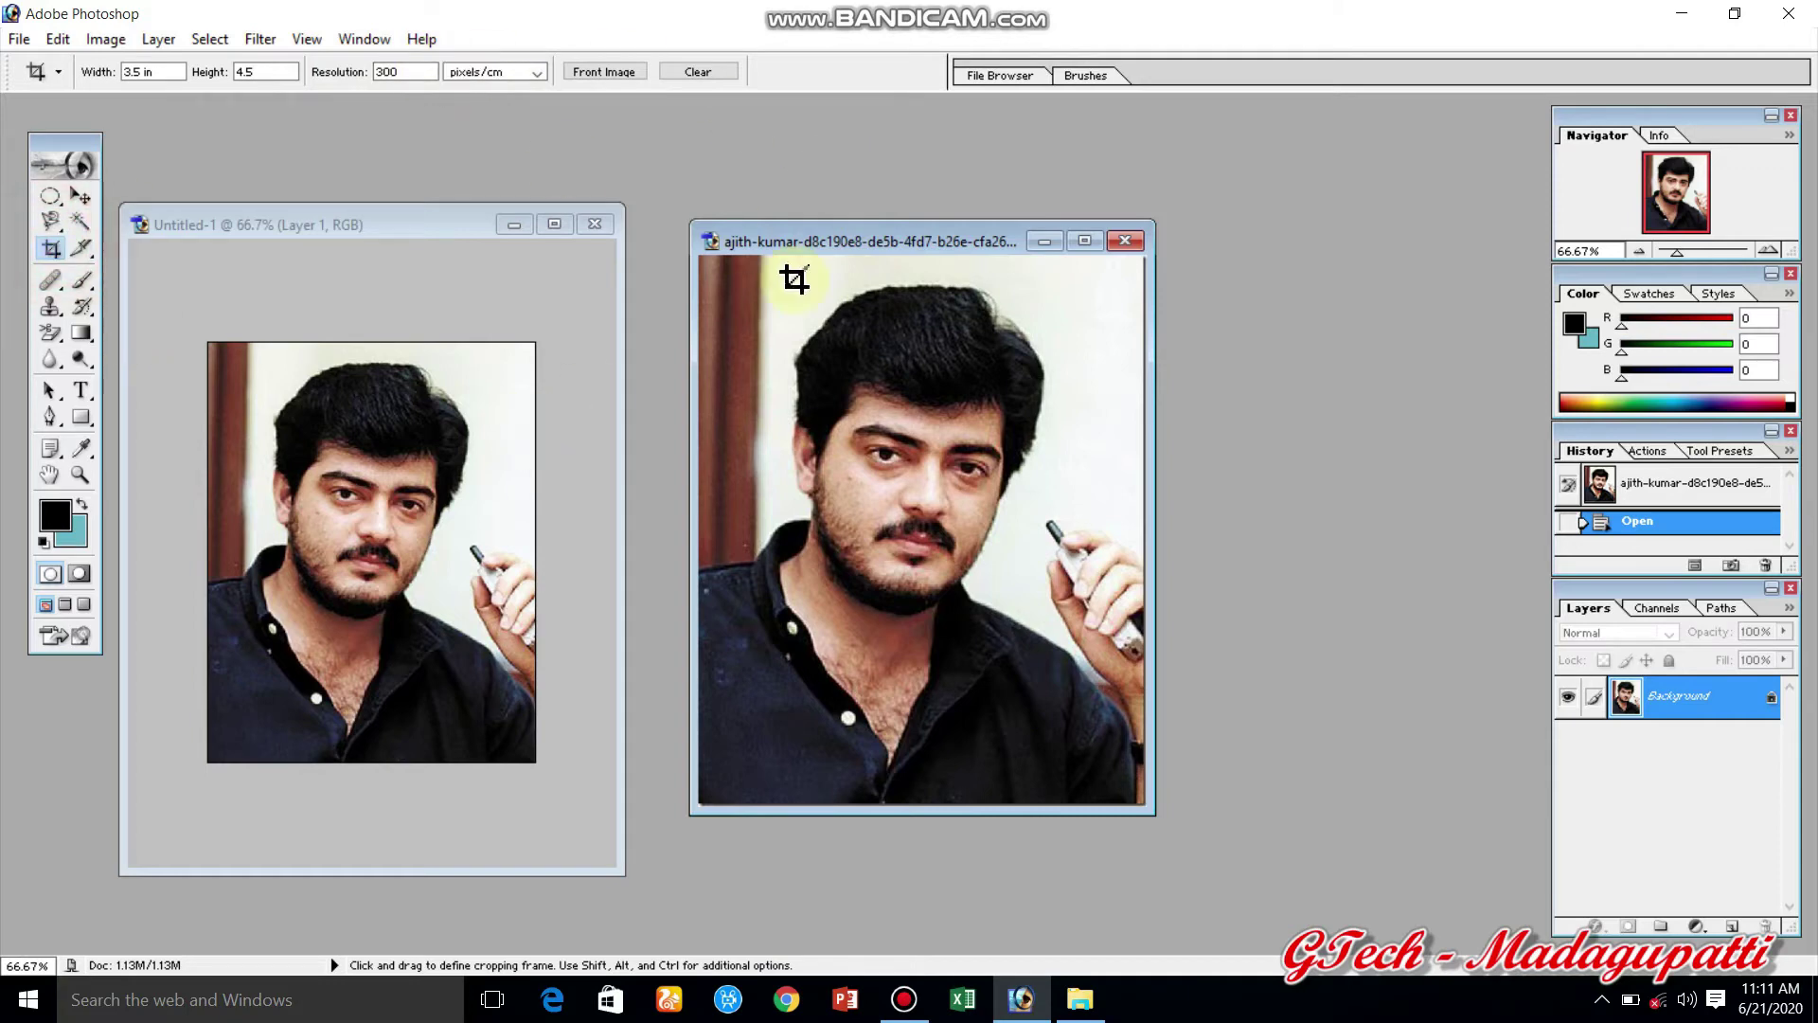
# Draw the fixed-size crop frame over the head and shirt, nudge it into place, and apply it.
pyautogui.moveTo(723, 302); pyautogui.dragTo(974, 624)
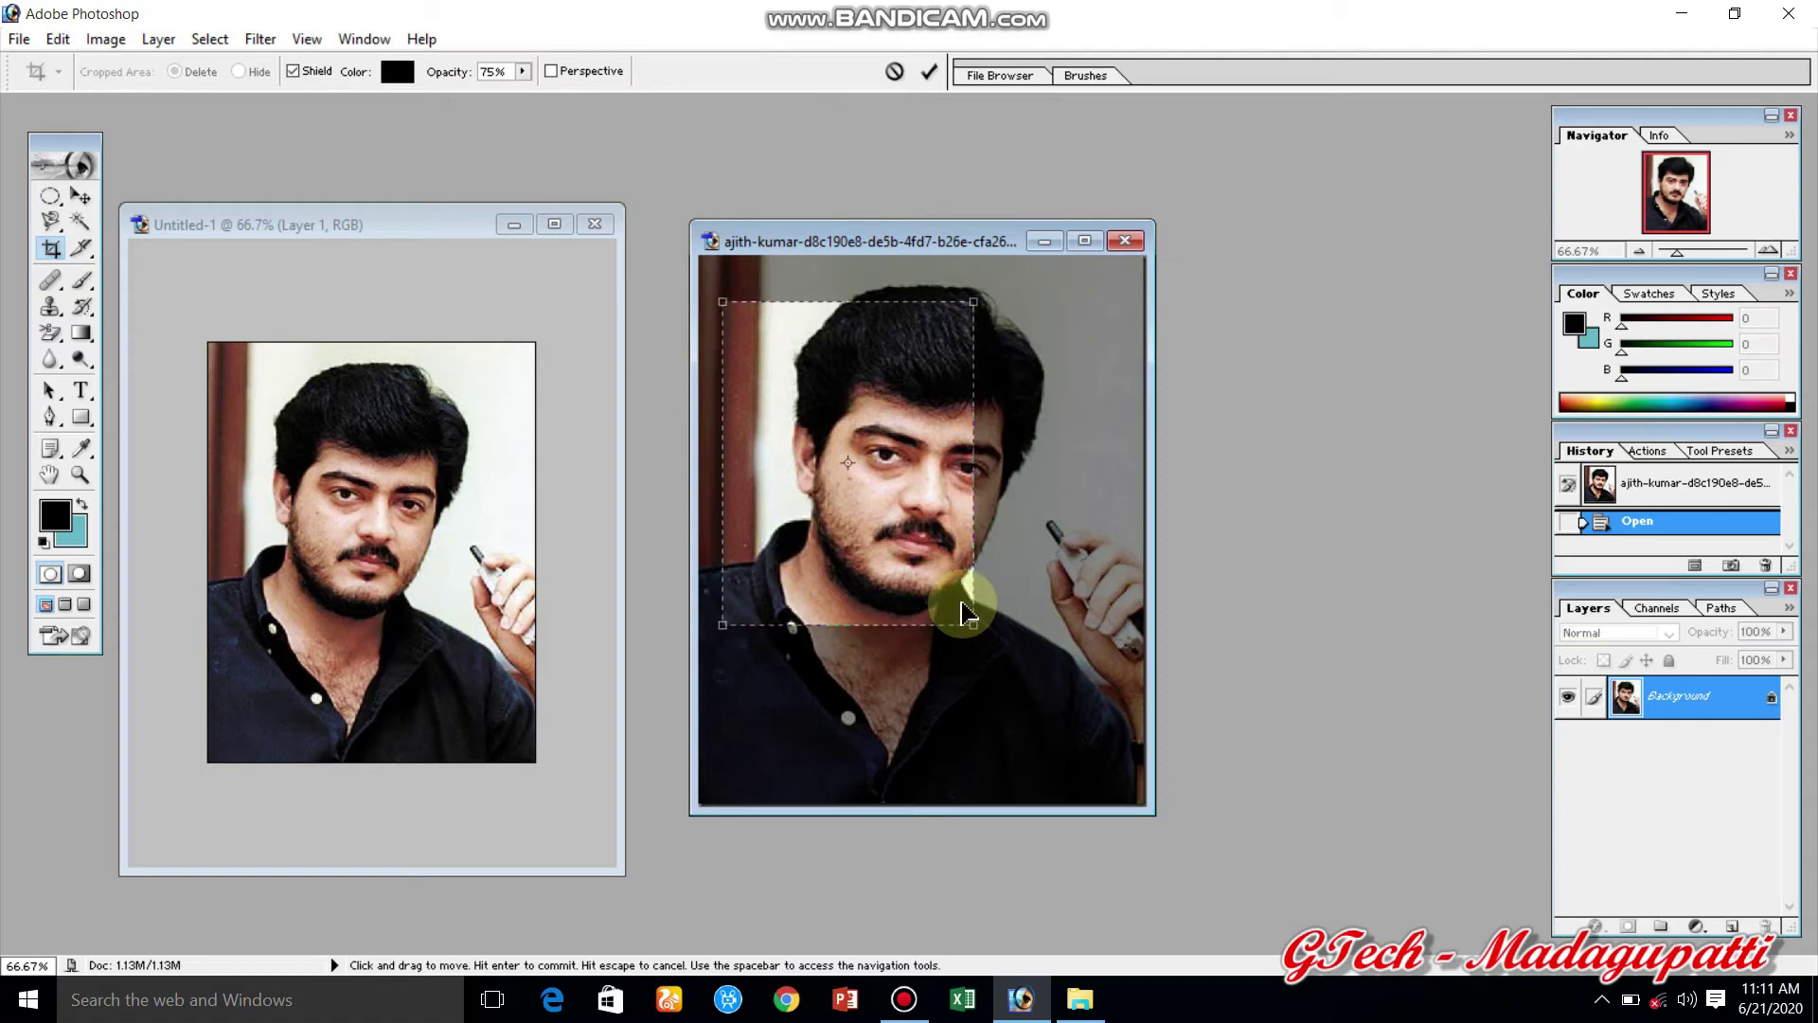
pyautogui.press('Escape')
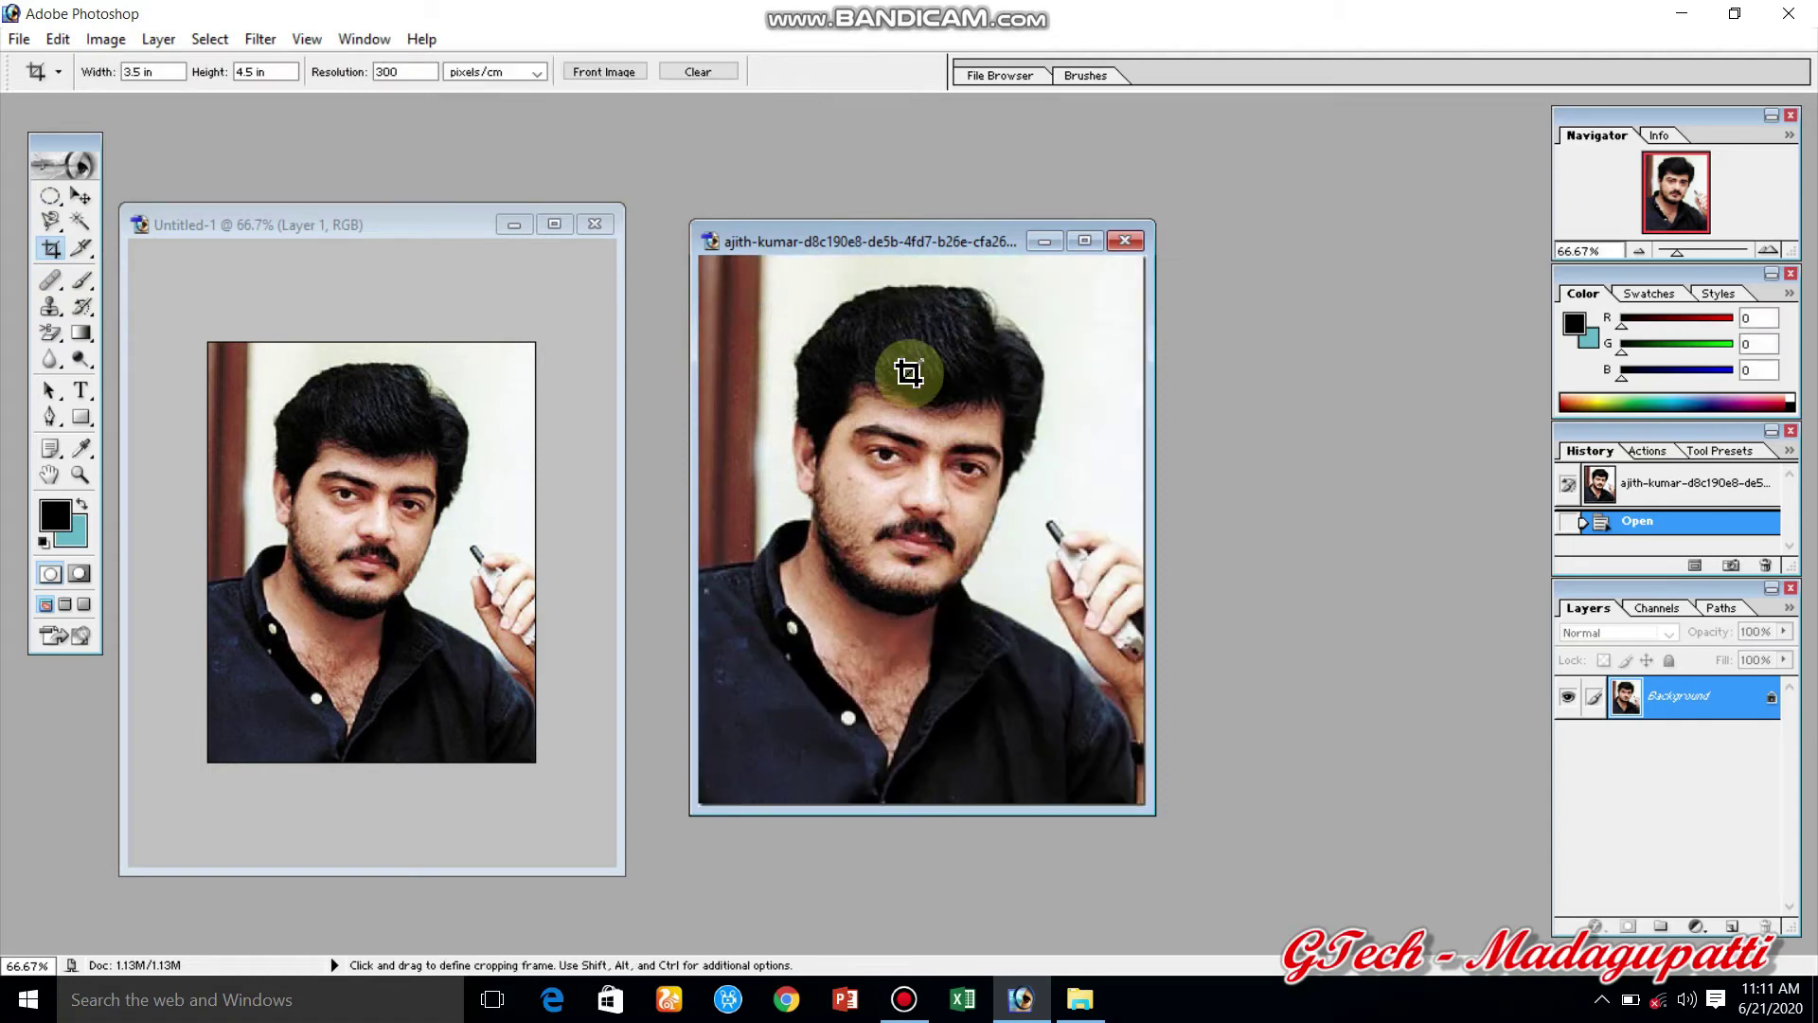
pyautogui.moveTo(698, 259); pyautogui.dragTo(1478, 1014)
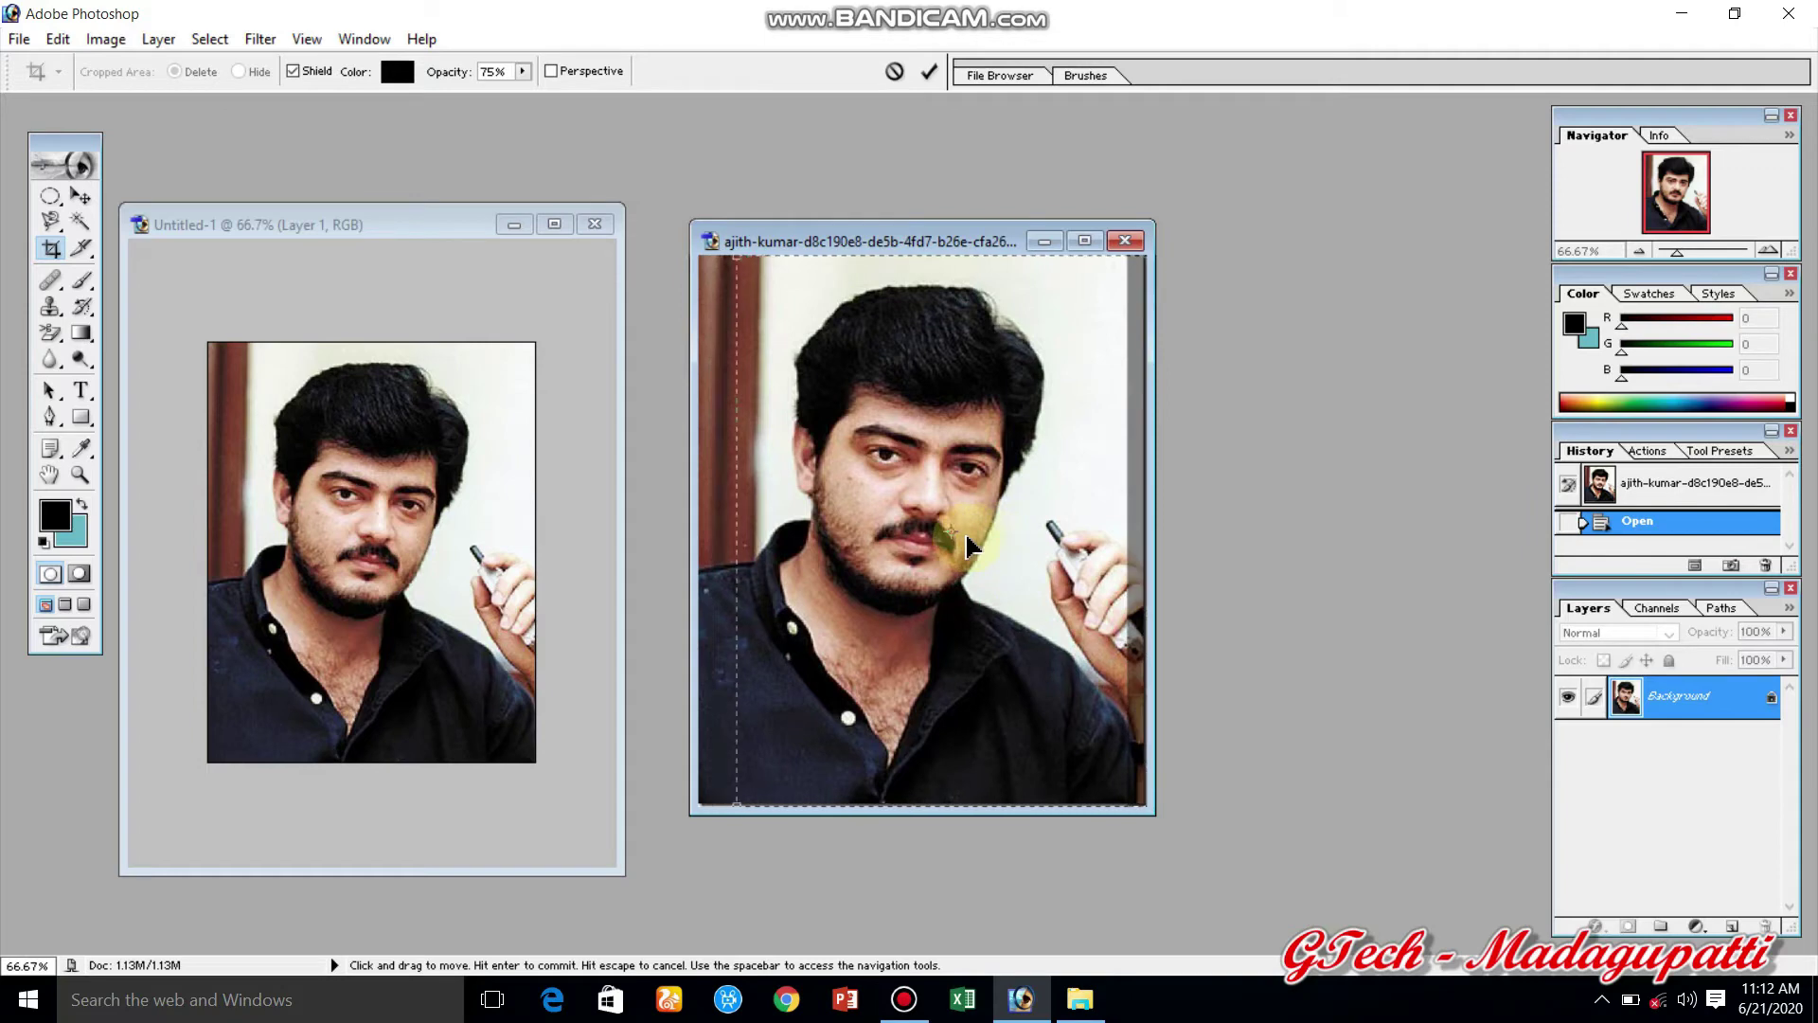
pyautogui.moveTo(940, 547); pyautogui.dragTo(955, 546)
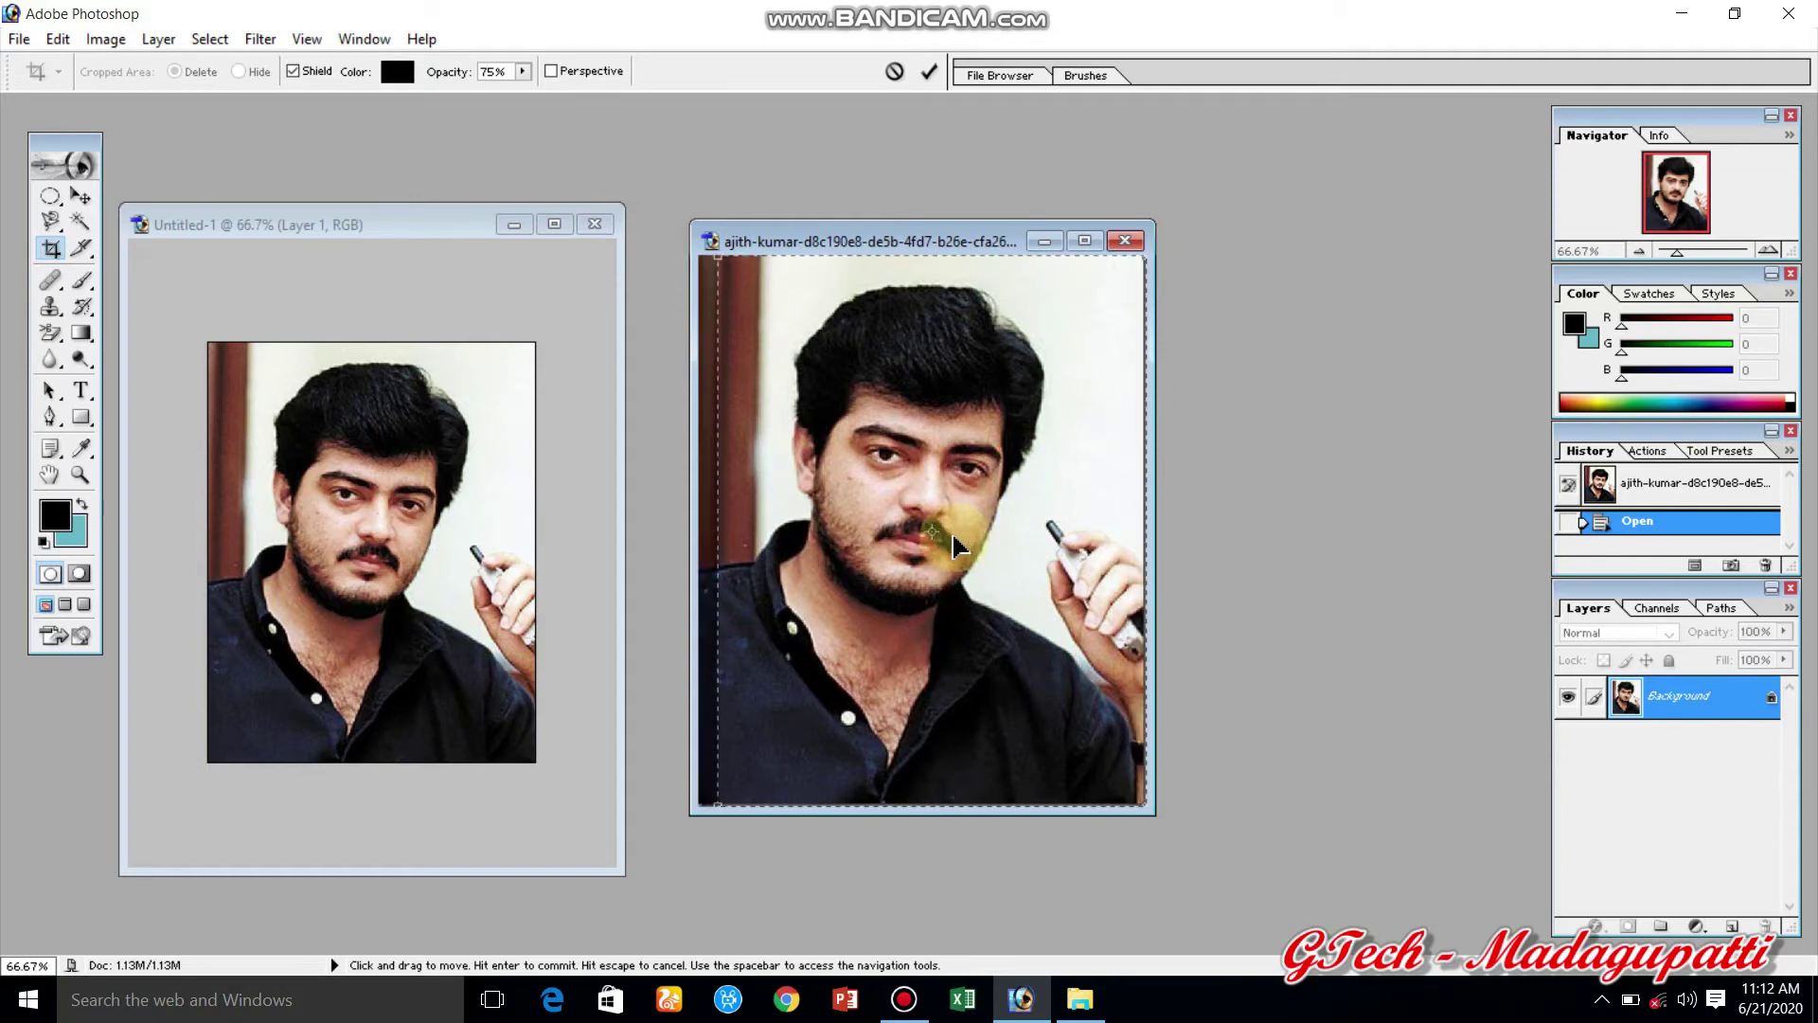
pyautogui.hotkey('shift', 'Left')
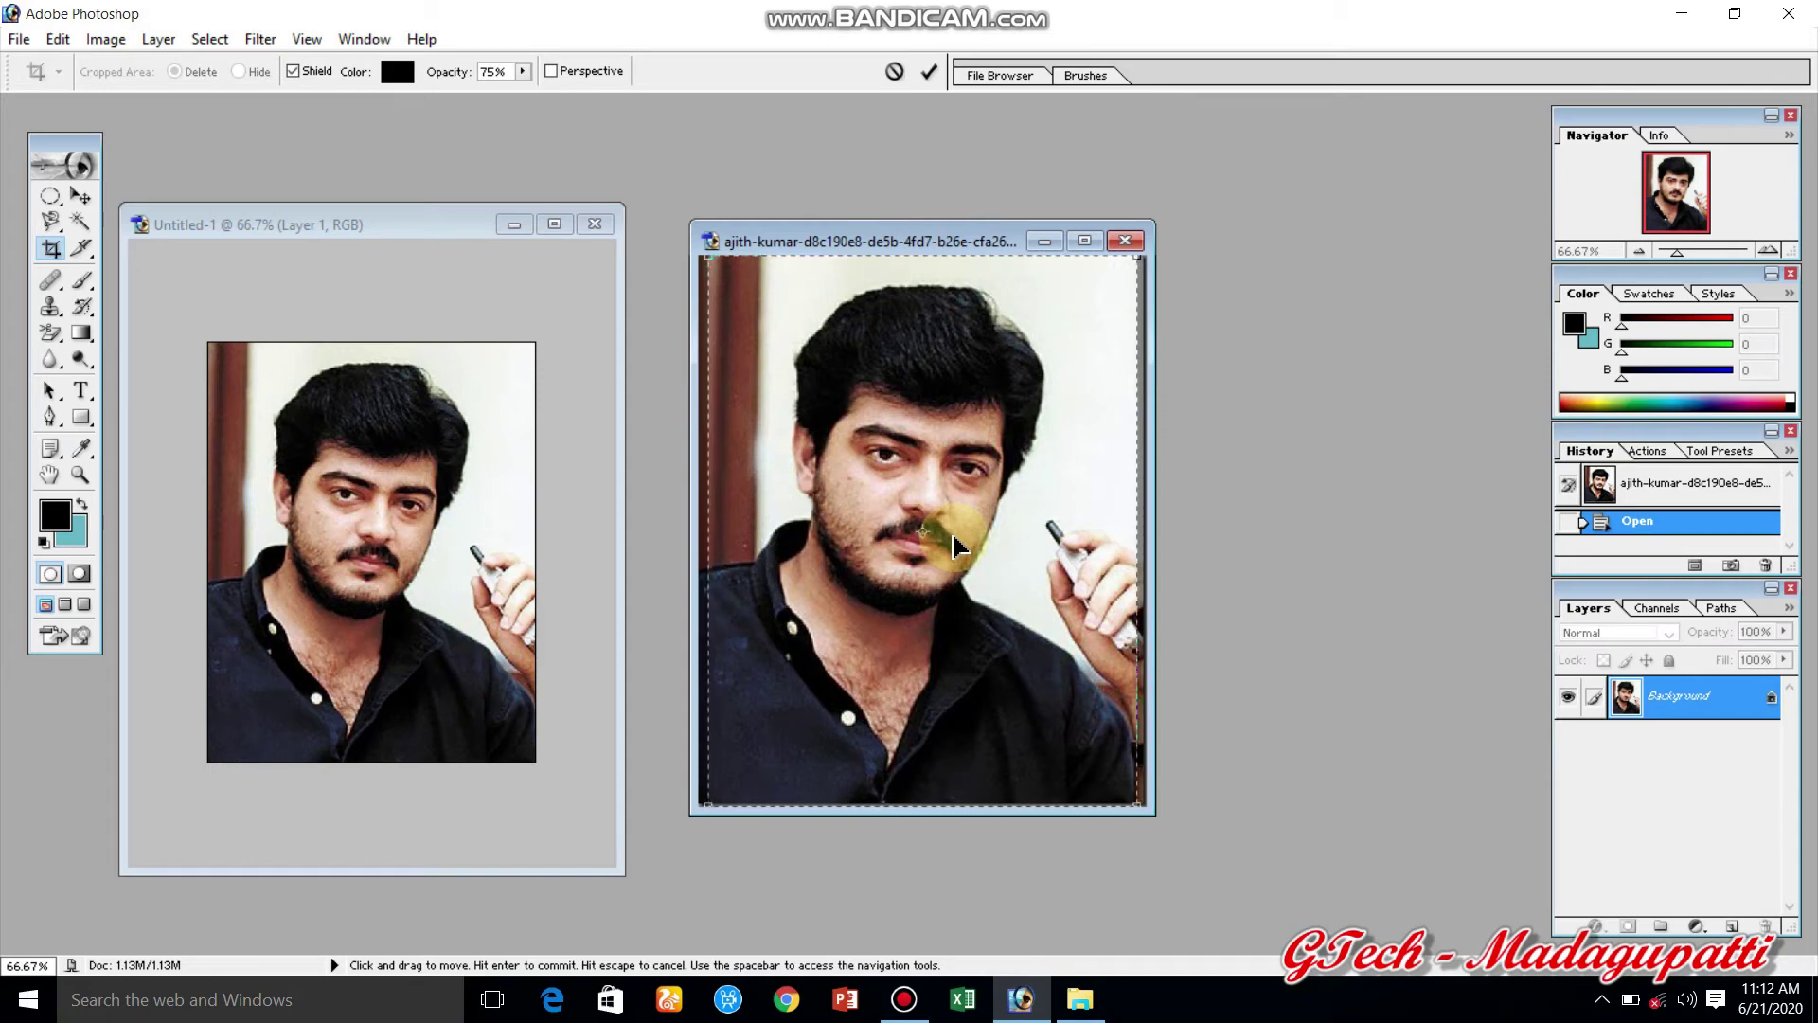
pyautogui.press('Return')
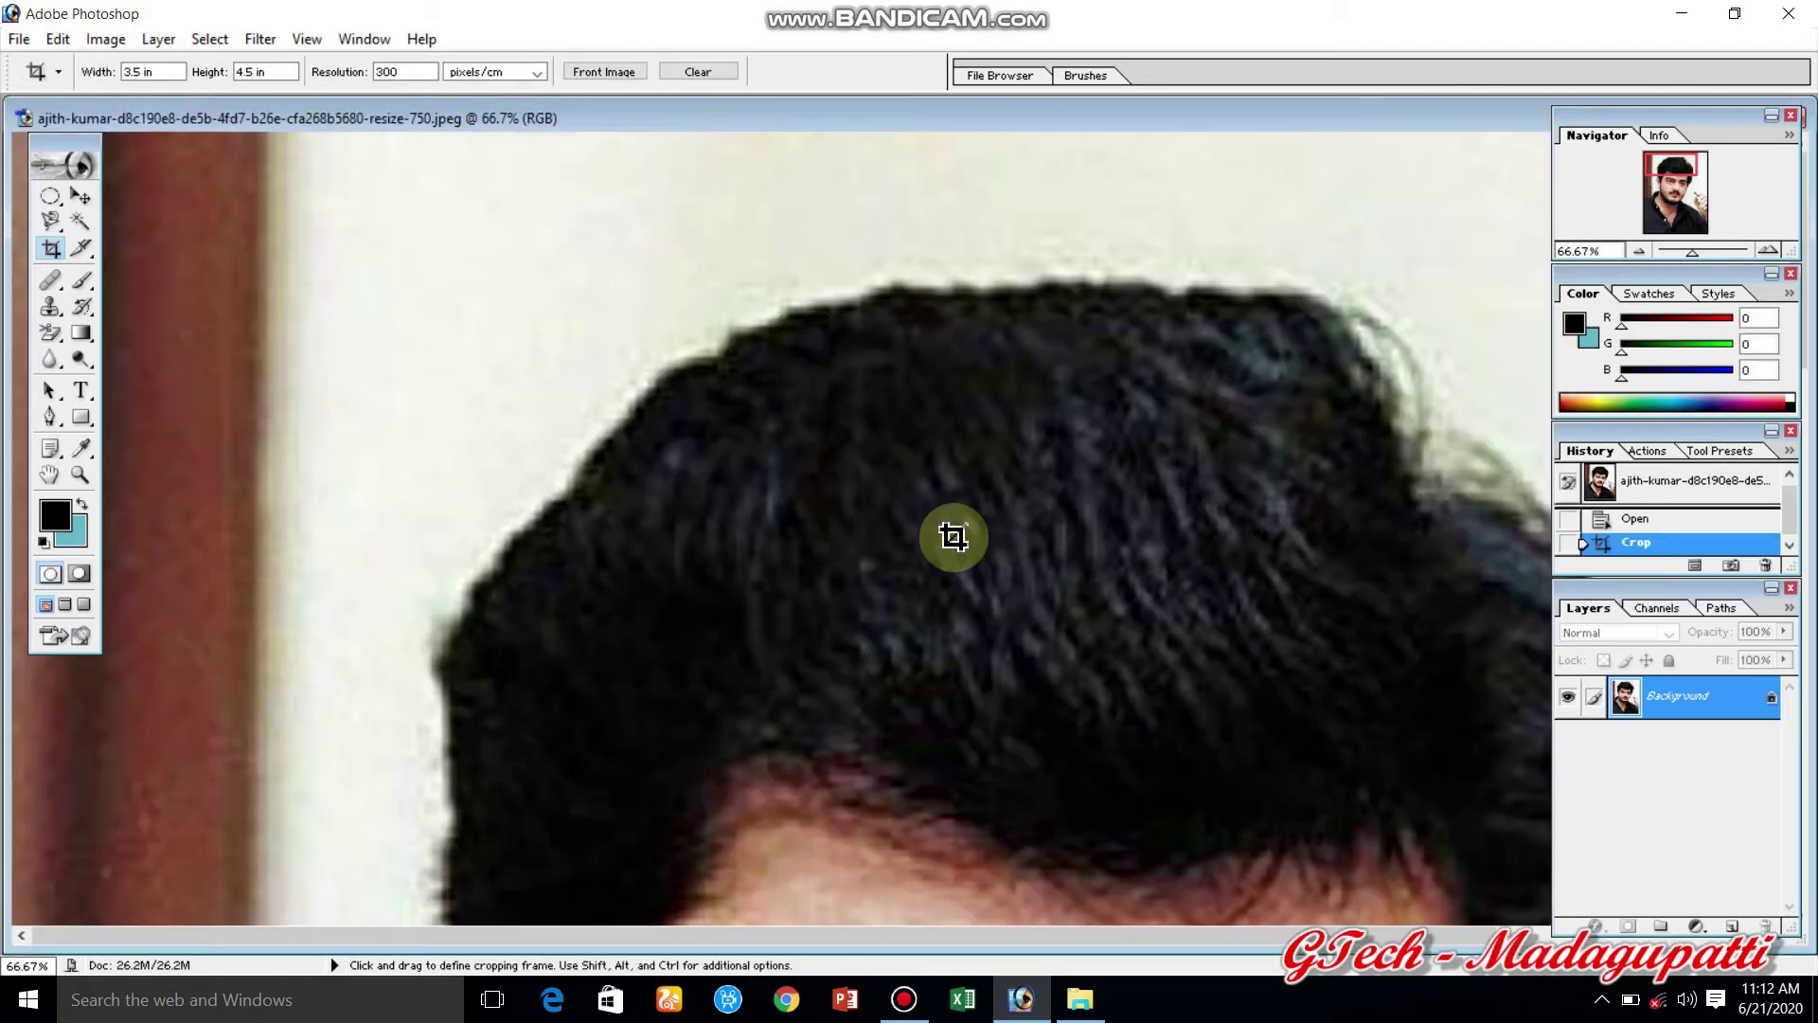
# Zoom the cropped portrait out to 16.7% and select the healing tool group.
pyautogui.press('ctrl')
pyautogui.hotkey('ctrl', '-')
pyautogui.hotkey('ctrl', '-')
pyautogui.hotkey('ctrl', '-')
pyautogui.hotkey('ctrl', '-')
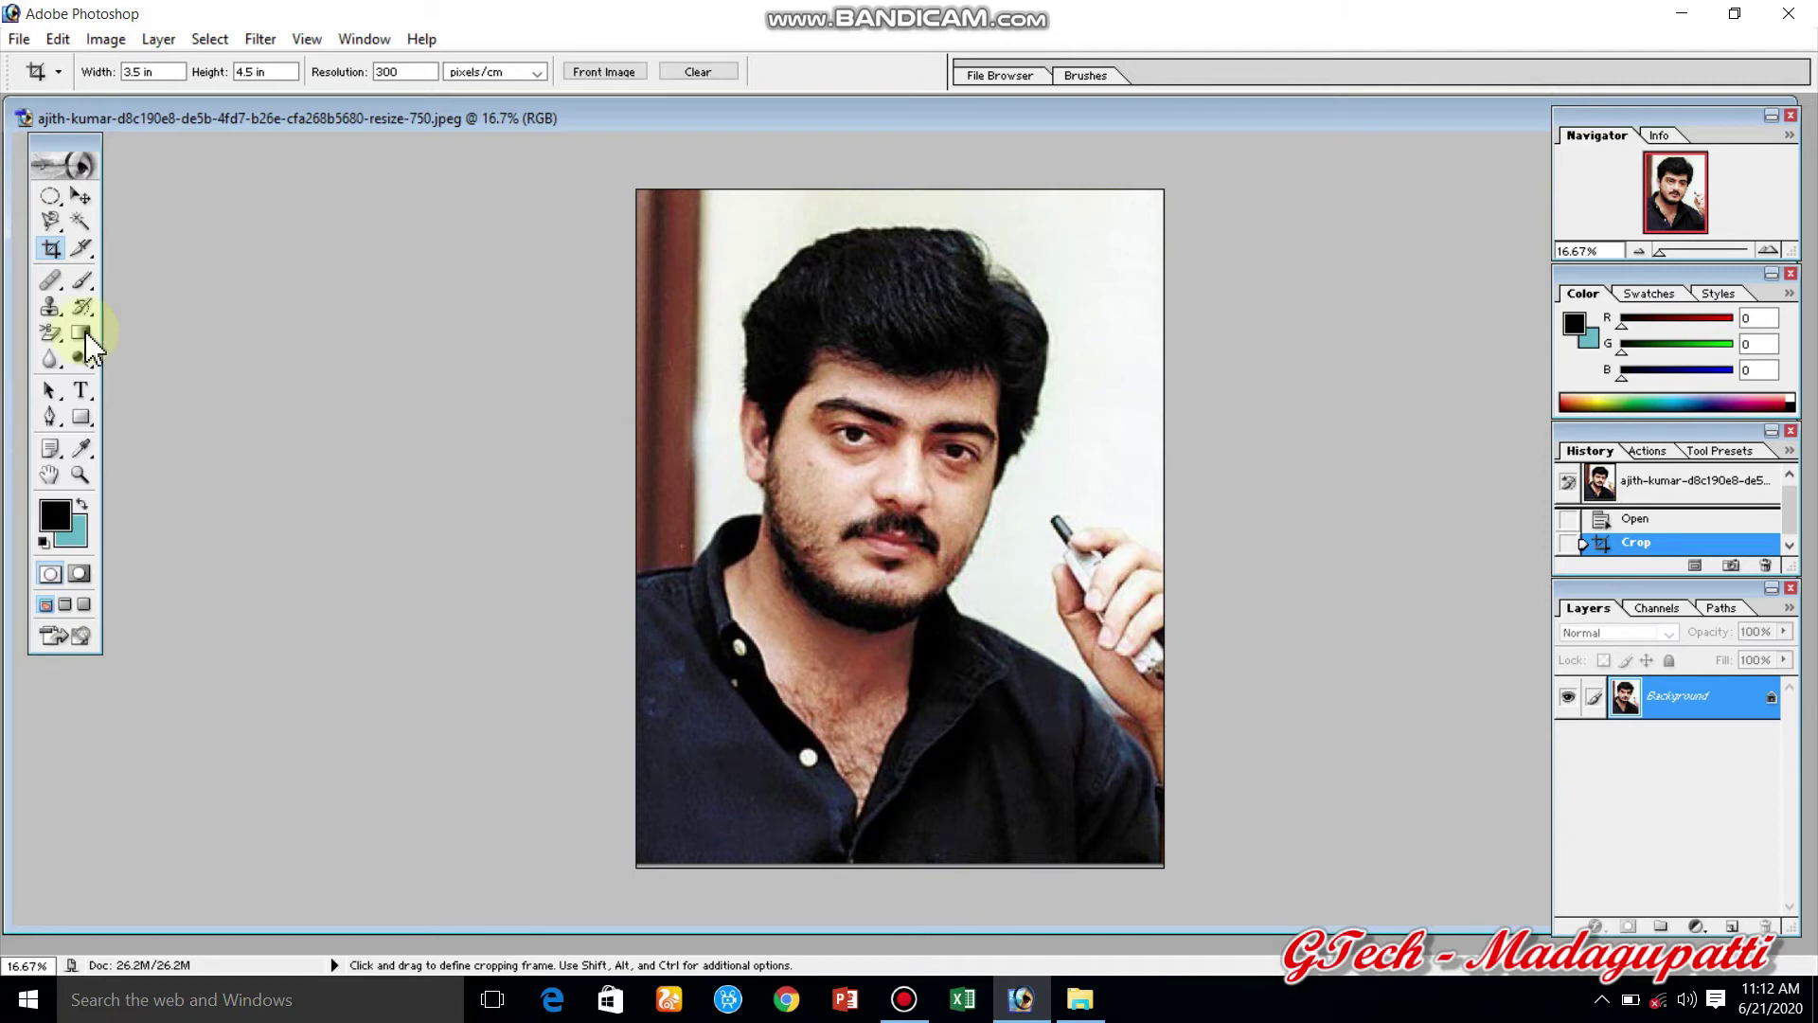
pyautogui.click(58, 290)
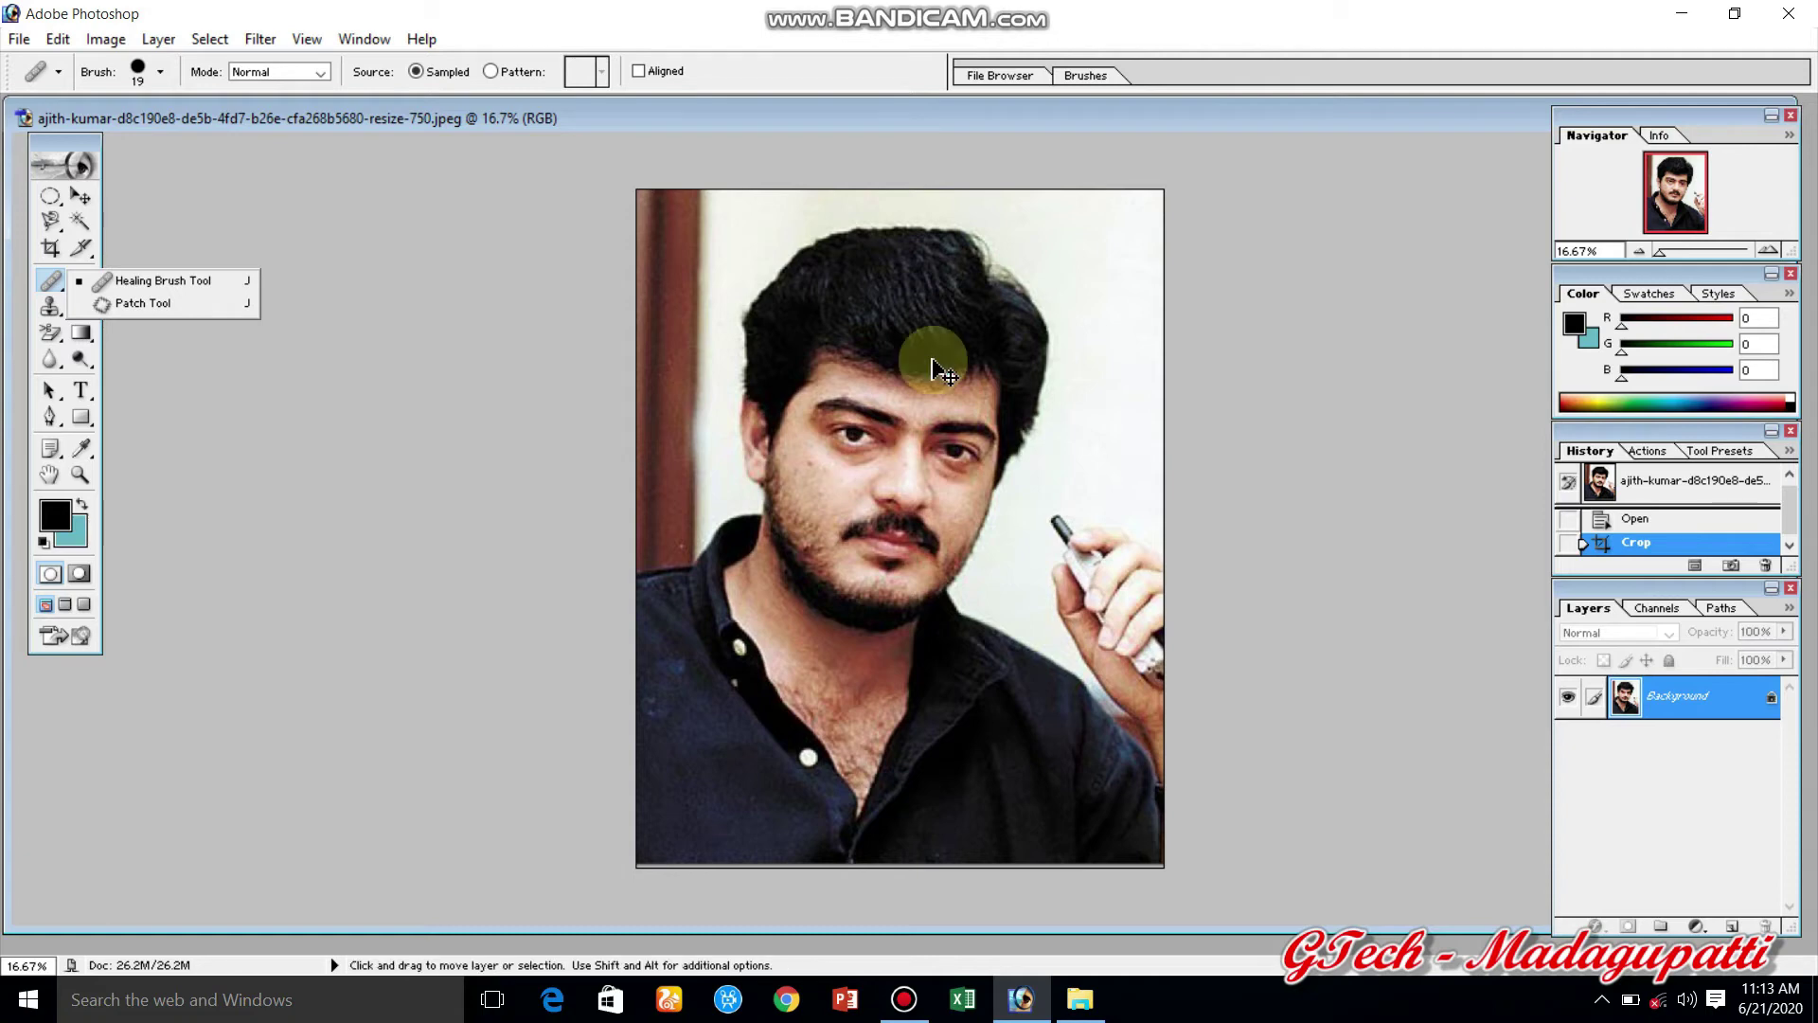
# At 25% zoom, patch the left cheek blemish with clean nearby skin using the Patch Tool.
pyautogui.hotkey('ctrl', '+')
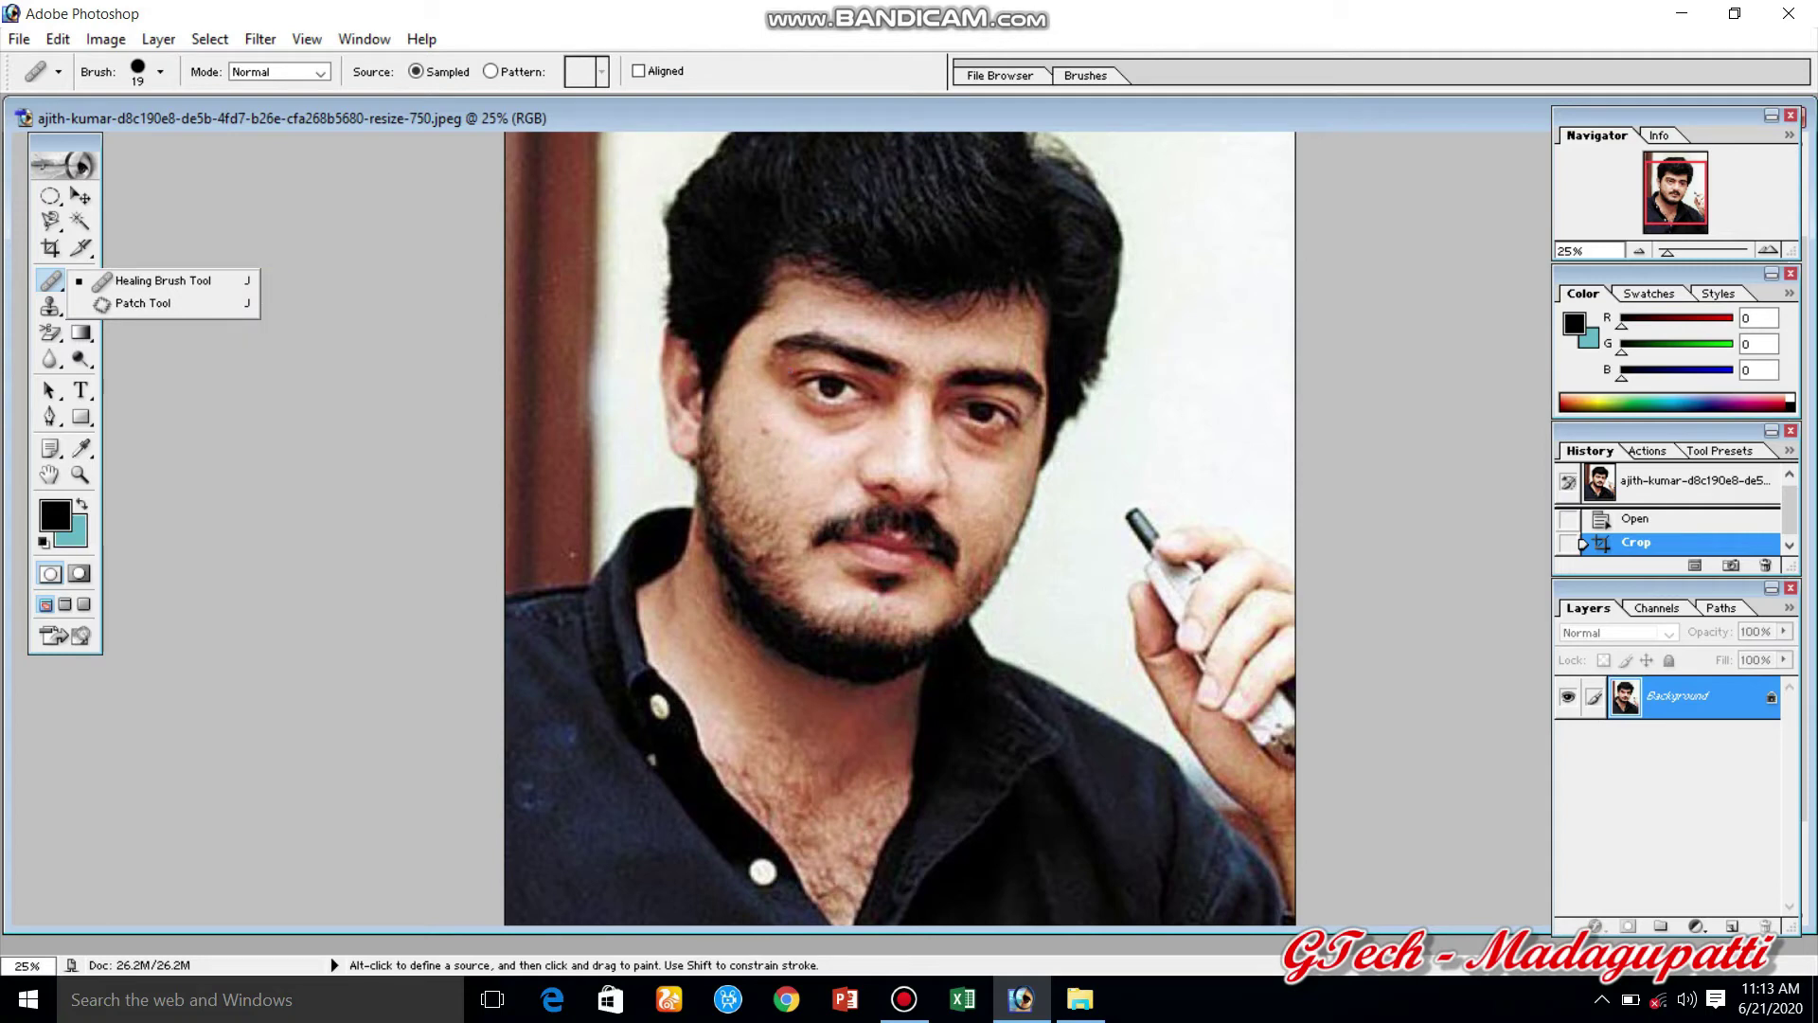
pyautogui.click(208, 301)
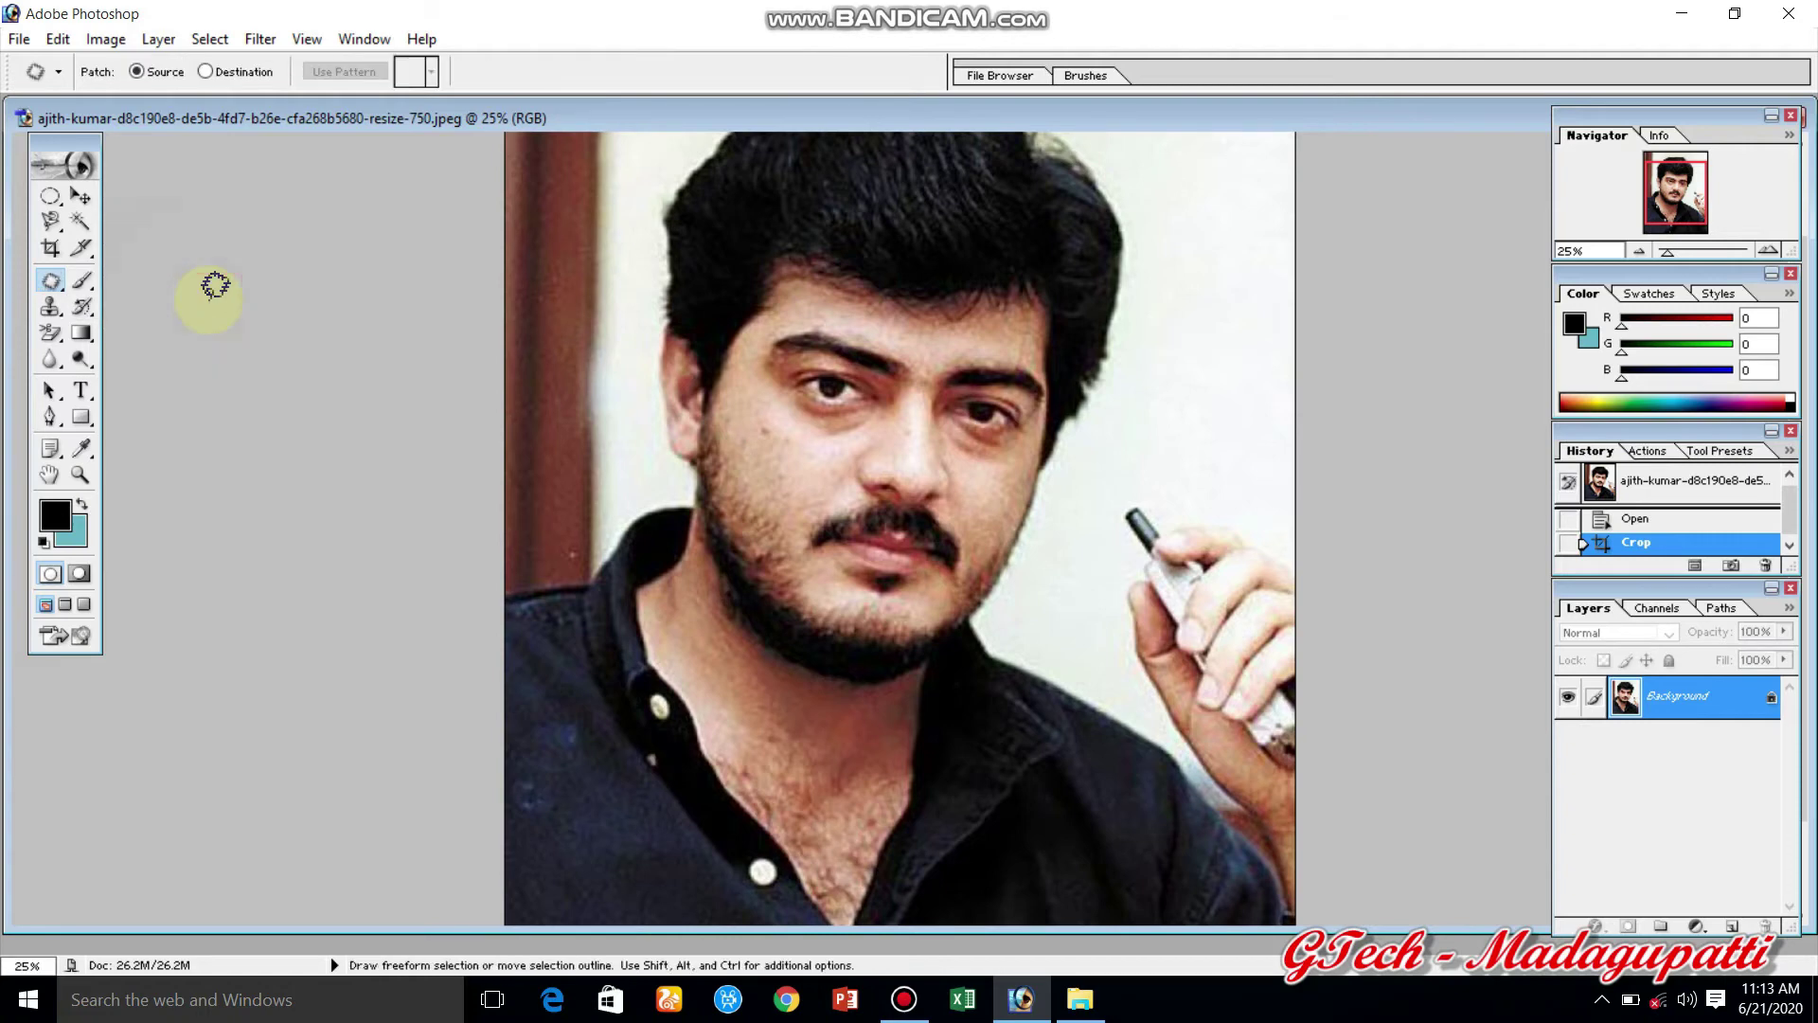
pyautogui.moveTo(778, 434); pyautogui.dragTo(765, 403)
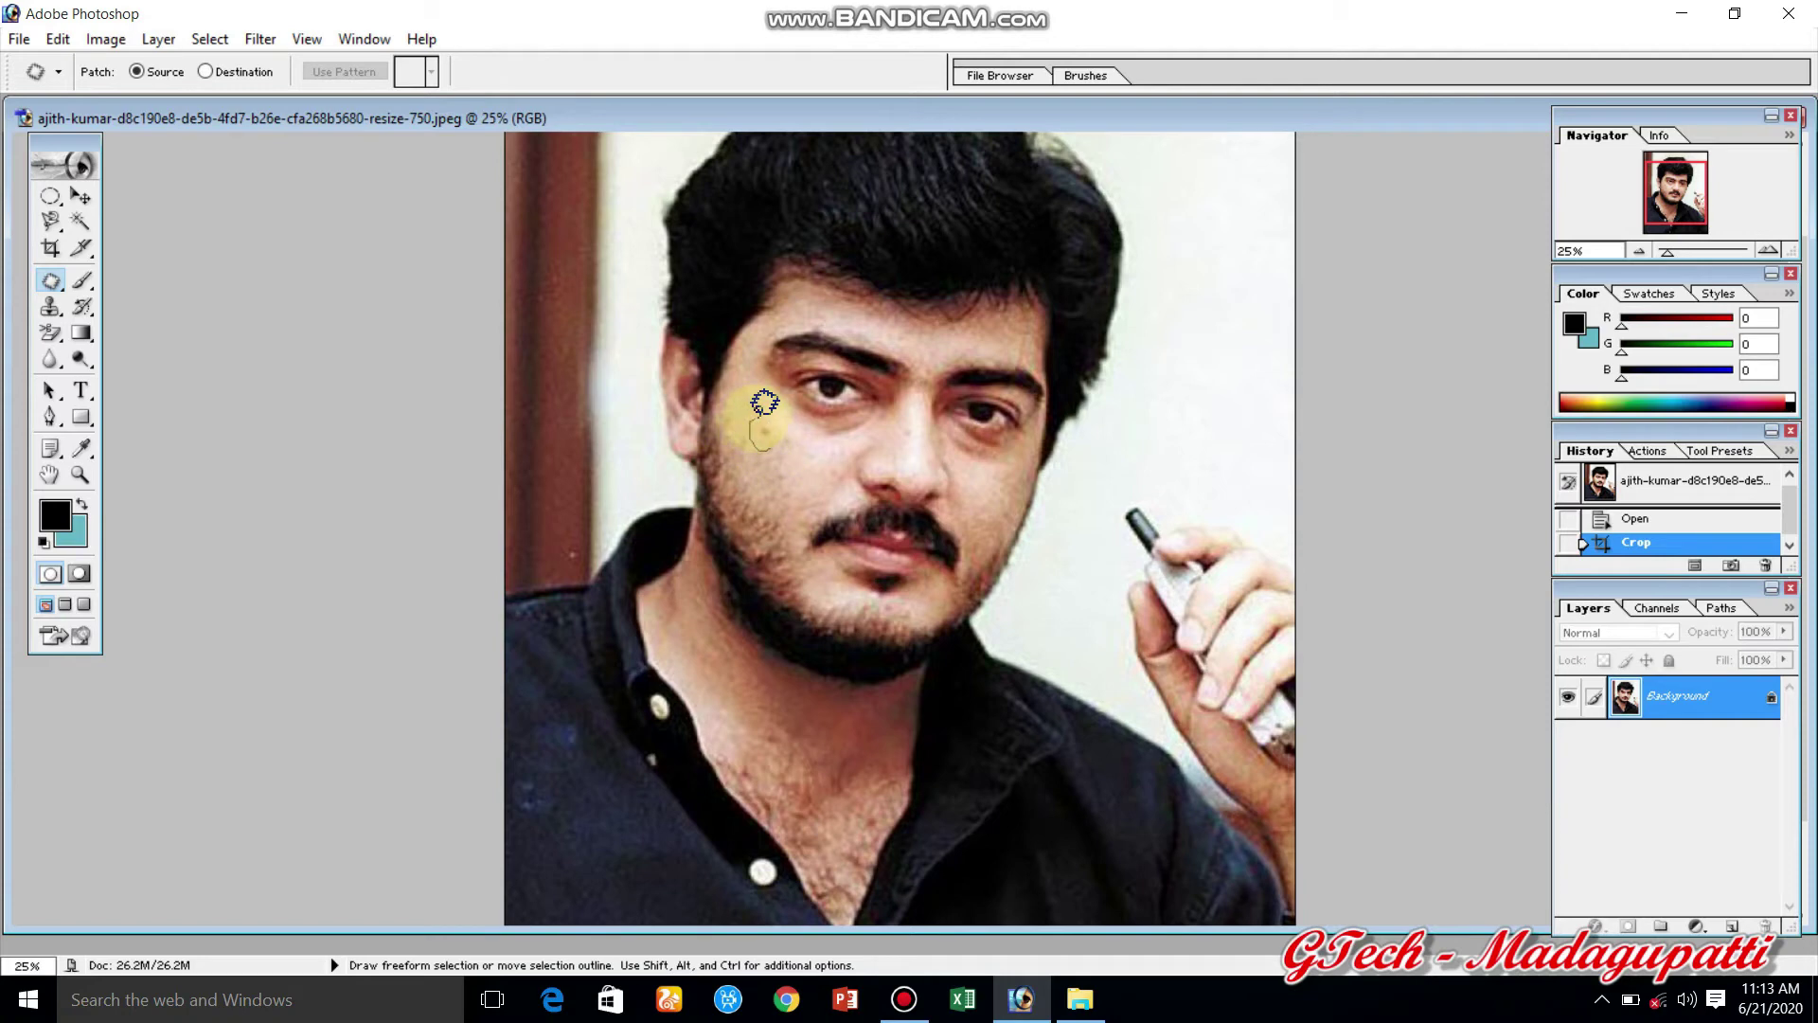
pyautogui.moveTo(765, 402); pyautogui.dragTo(779, 436)
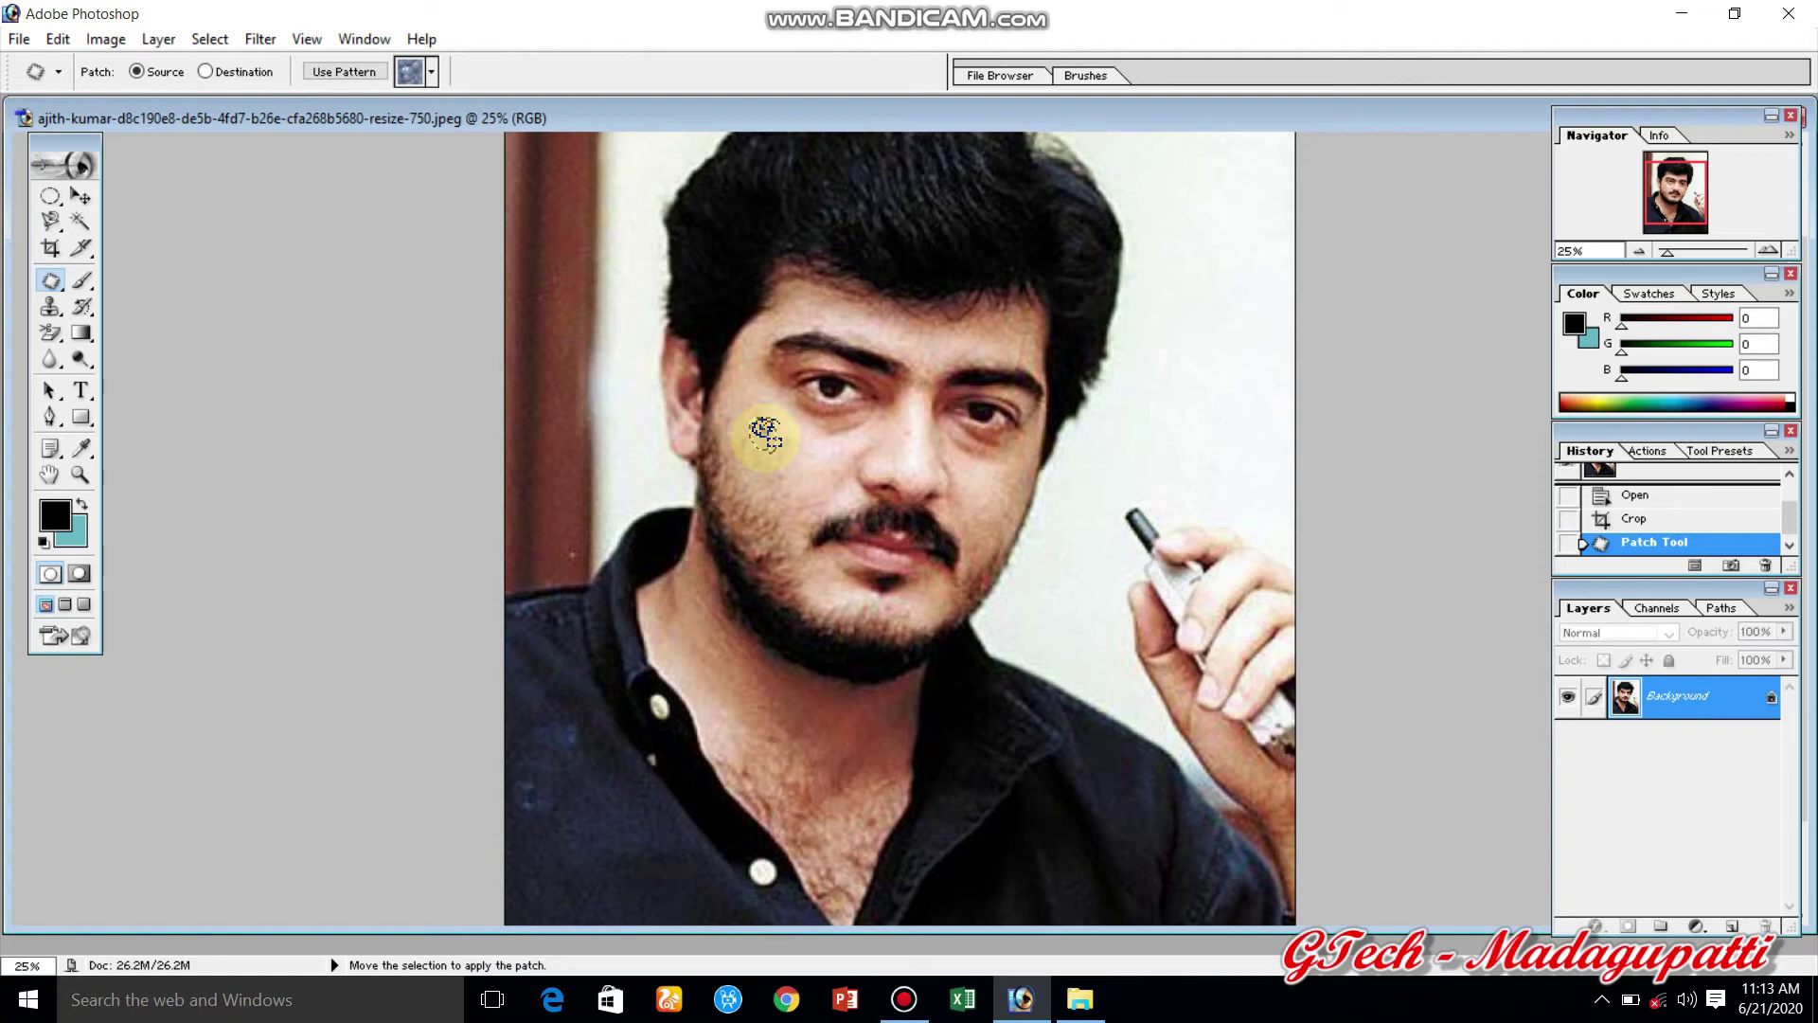
pyautogui.moveTo(800, 462)
pyautogui.mouseDown()
pyautogui.moveTo(816, 471)
pyautogui.moveTo(796, 484)
pyautogui.moveTo(814, 466)
pyautogui.mouseUp()
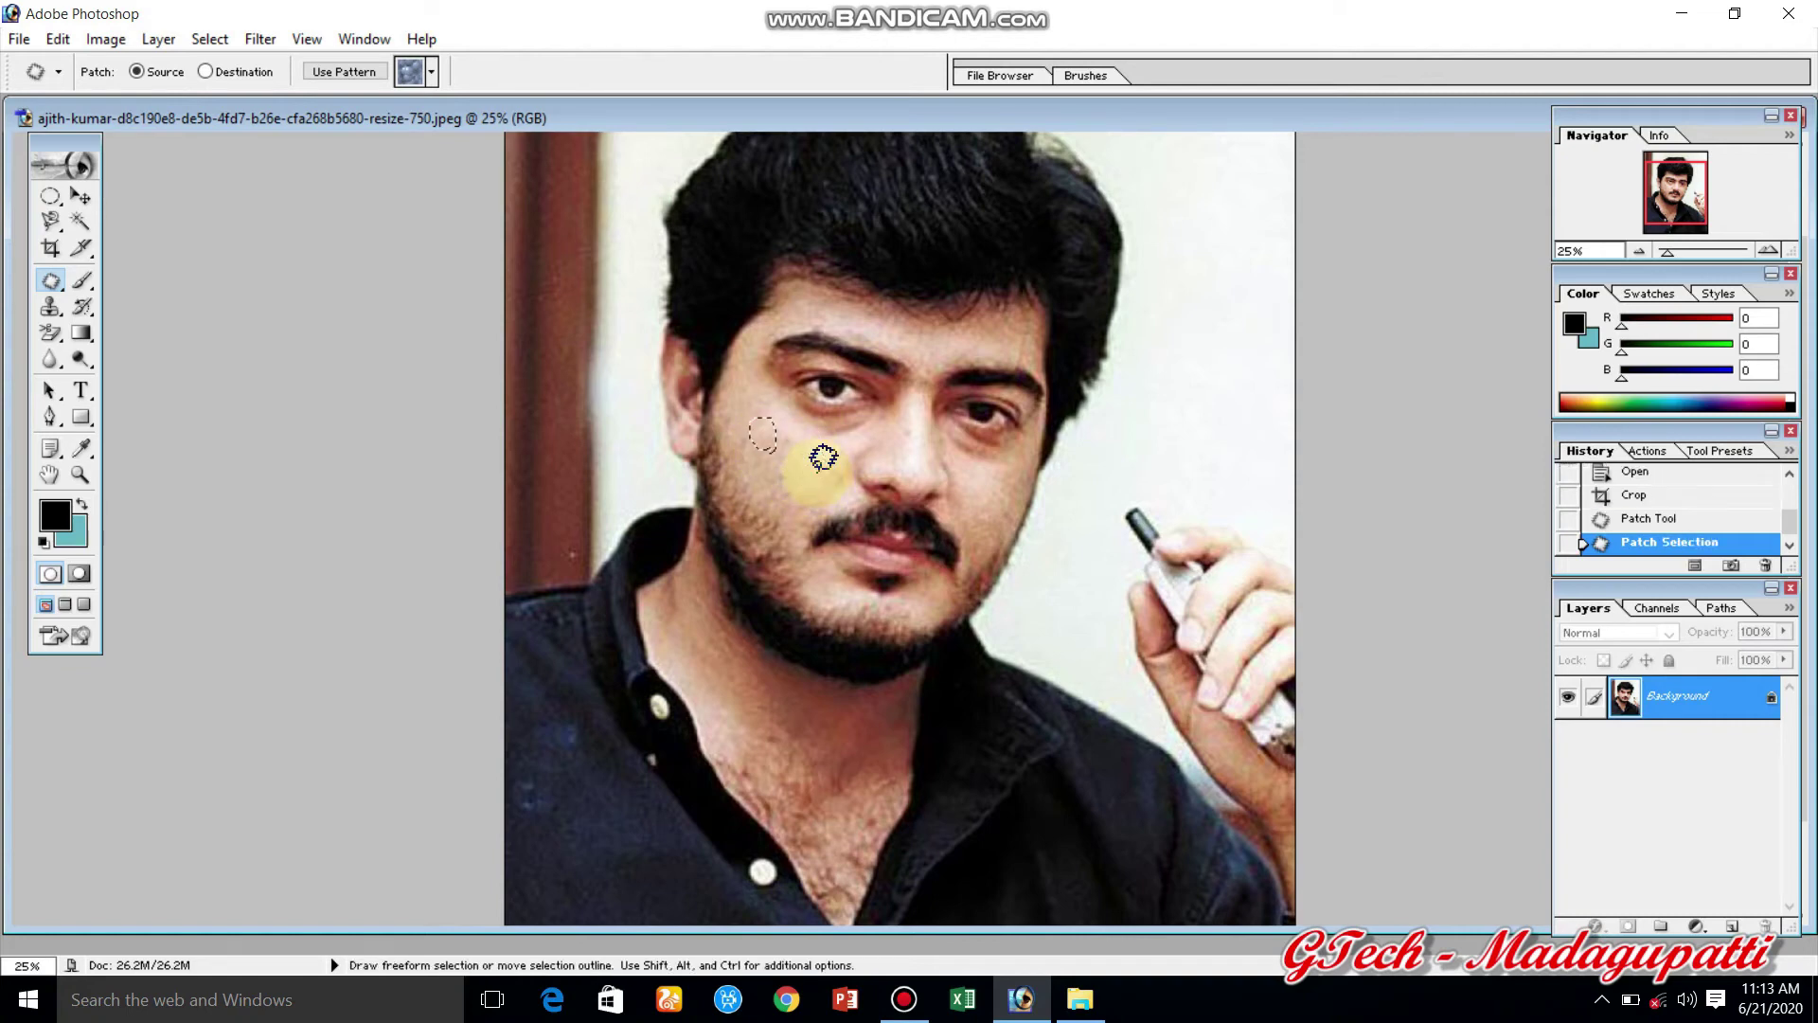
pyautogui.click(823, 458)
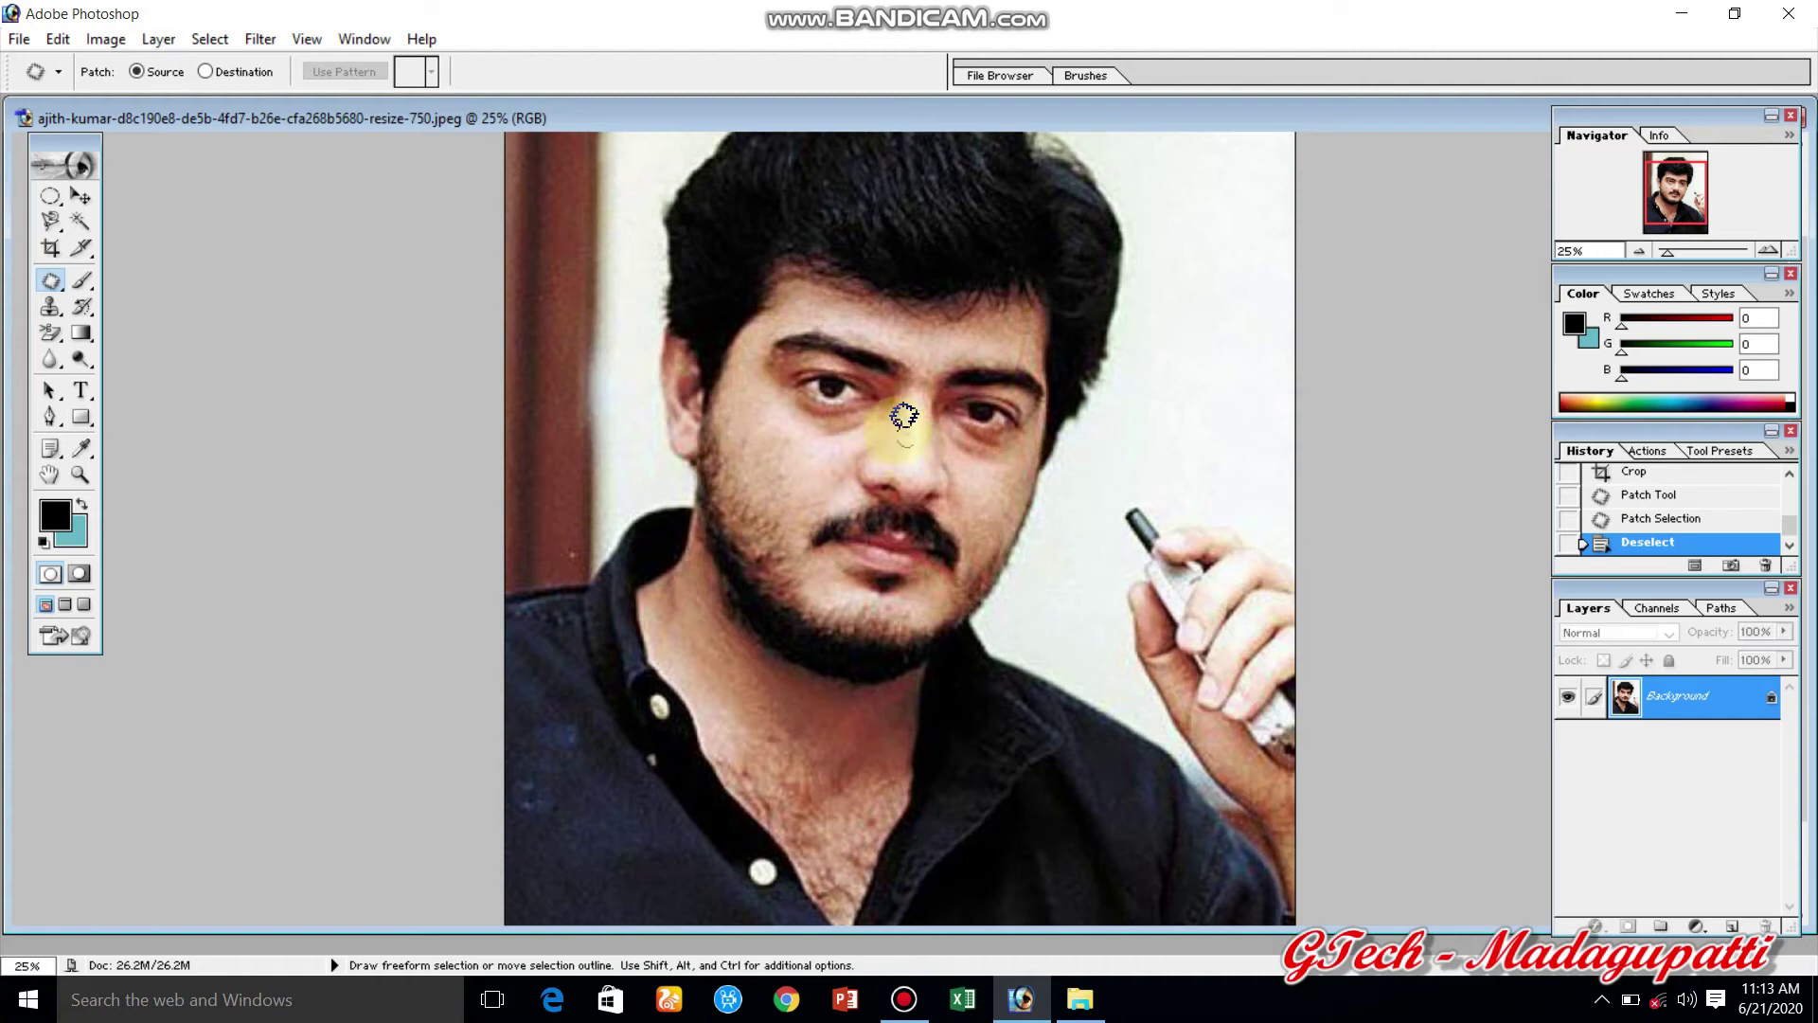
# Patch the spots near the nose and on the brow.
pyautogui.moveTo(911, 417); pyautogui.dragTo(925, 457)
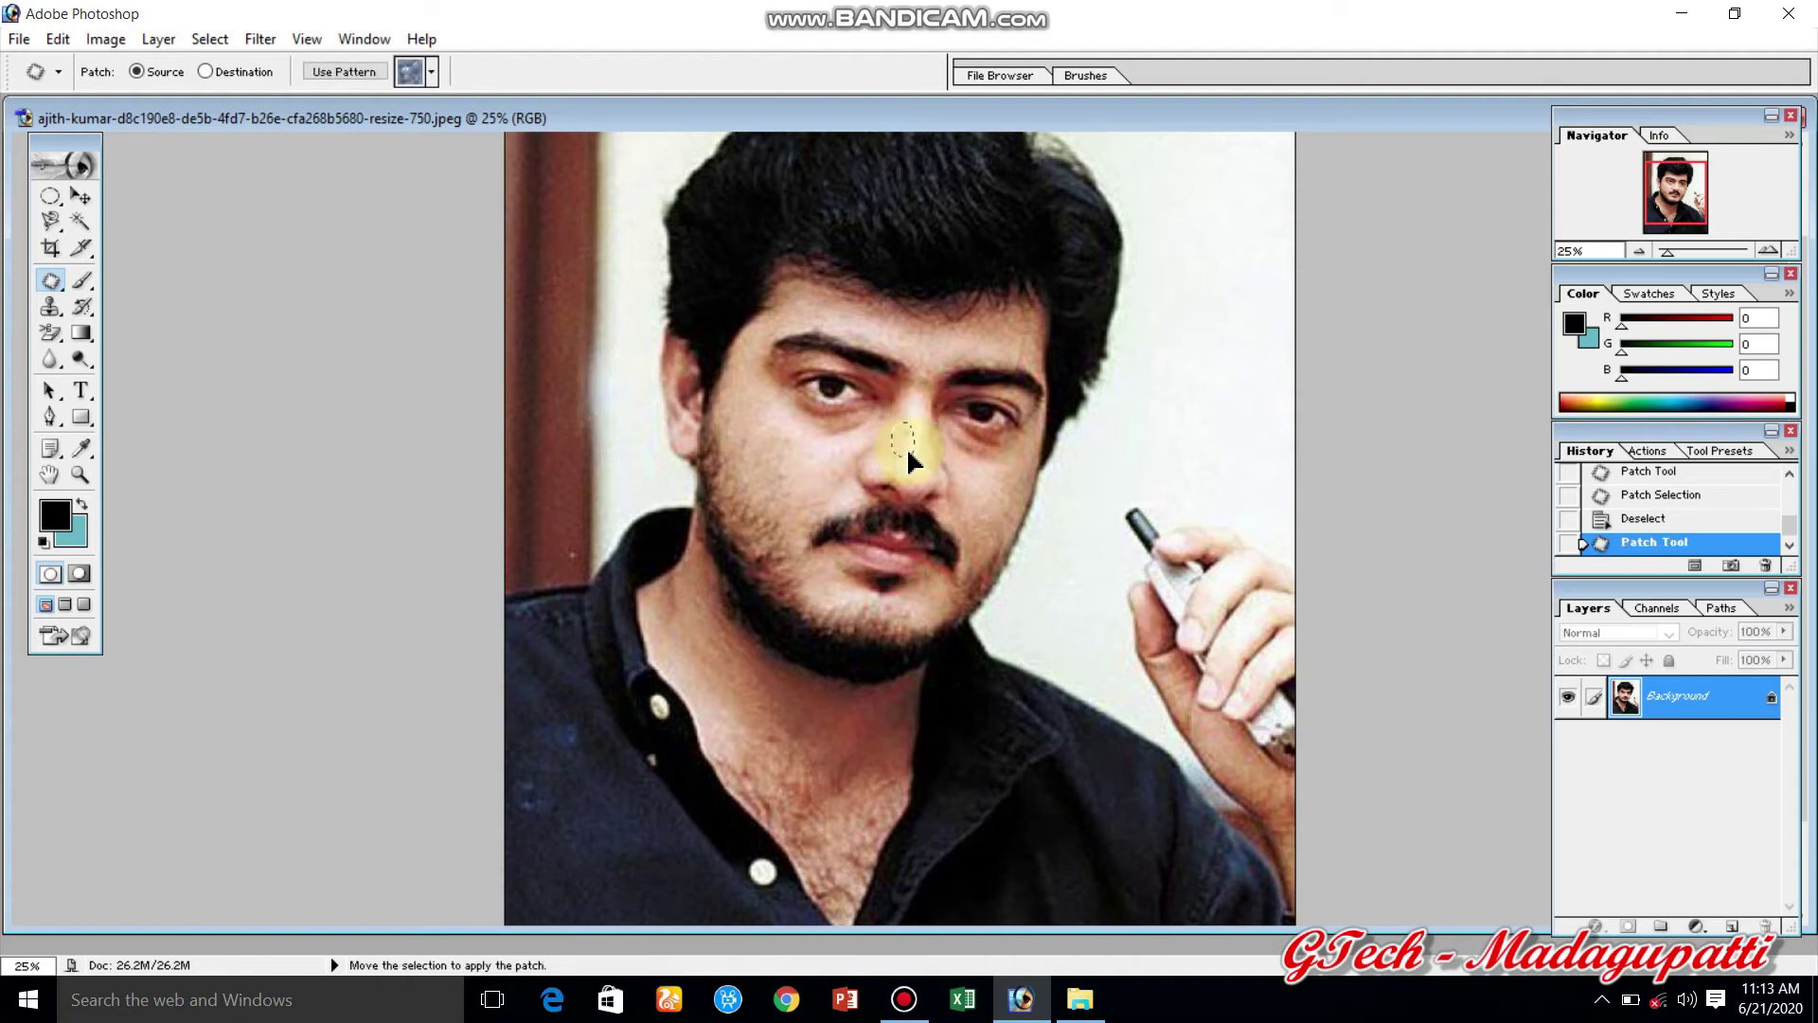
pyautogui.click(911, 417)
pyautogui.moveTo(918, 395); pyautogui.dragTo(919, 358)
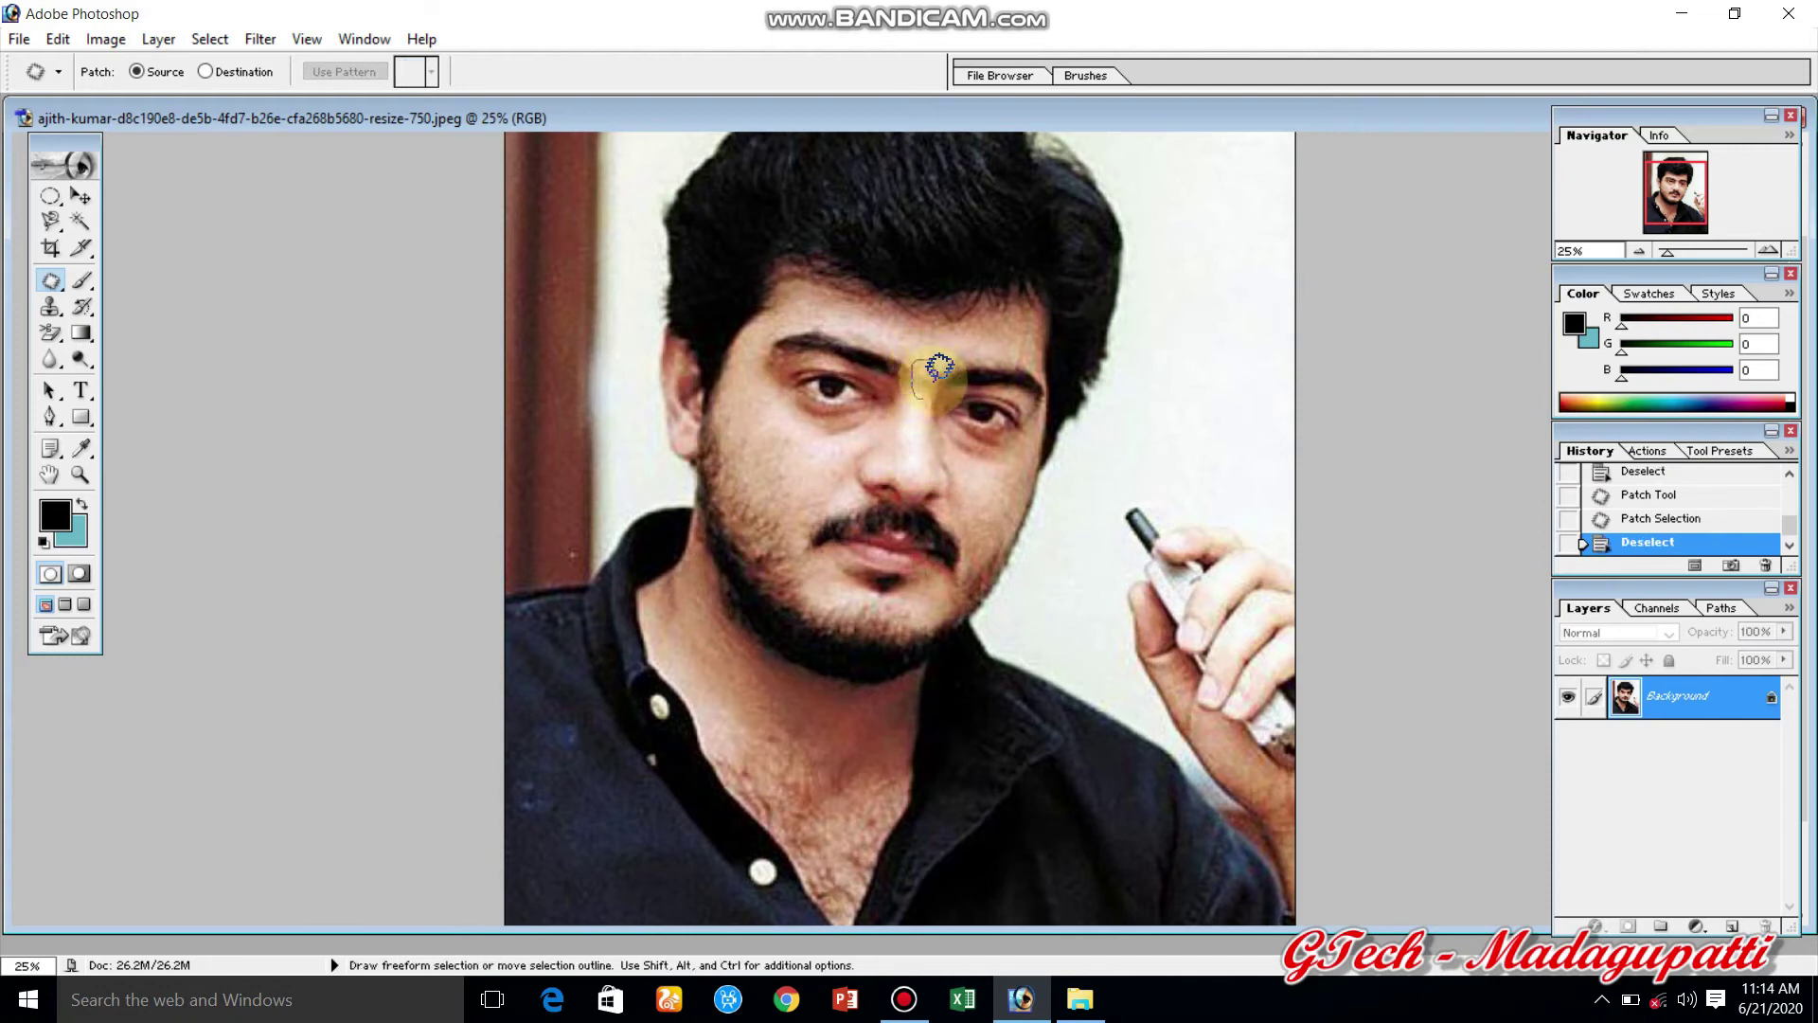
pyautogui.moveTo(919, 358); pyautogui.dragTo(914, 426)
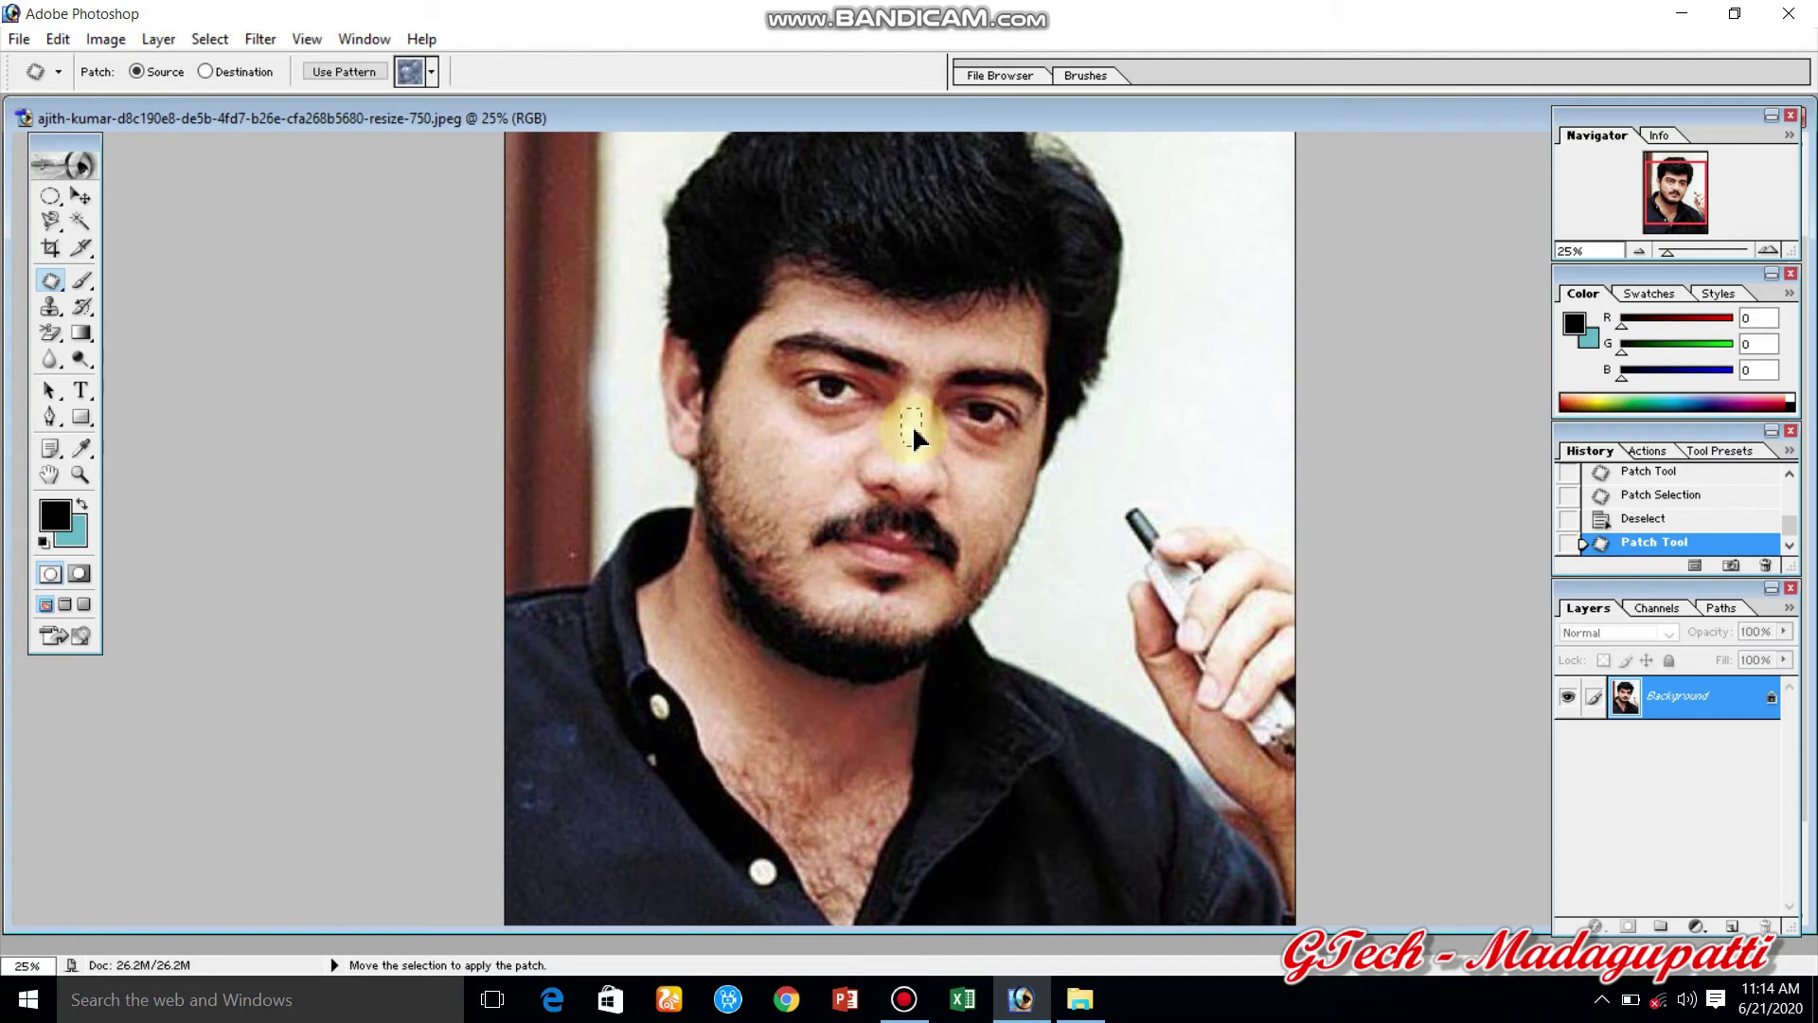
pyautogui.click(948, 428)
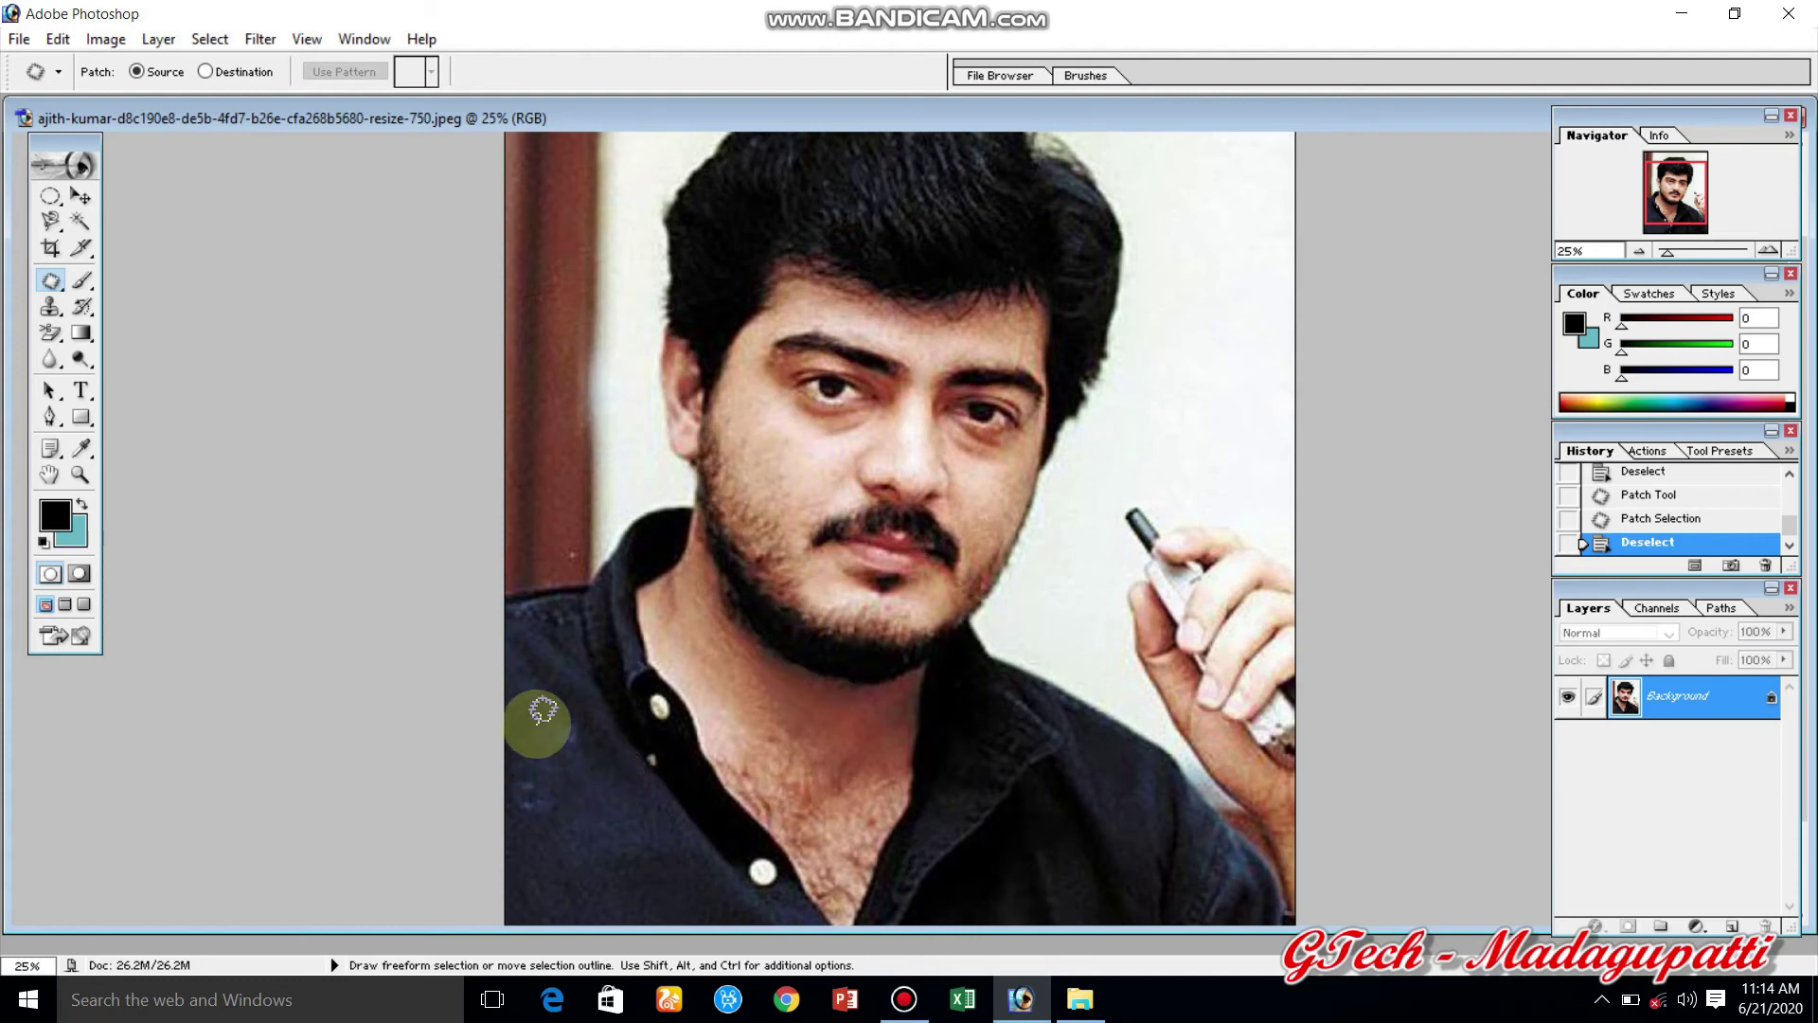
# Patch two spots on the dark shirt beside the buttons, deselecting after each.
pyautogui.moveTo(578, 781)
pyautogui.mouseDown()
pyautogui.moveTo(571, 689)
pyautogui.moveTo(579, 776)
pyautogui.moveTo(620, 834)
pyautogui.mouseUp()
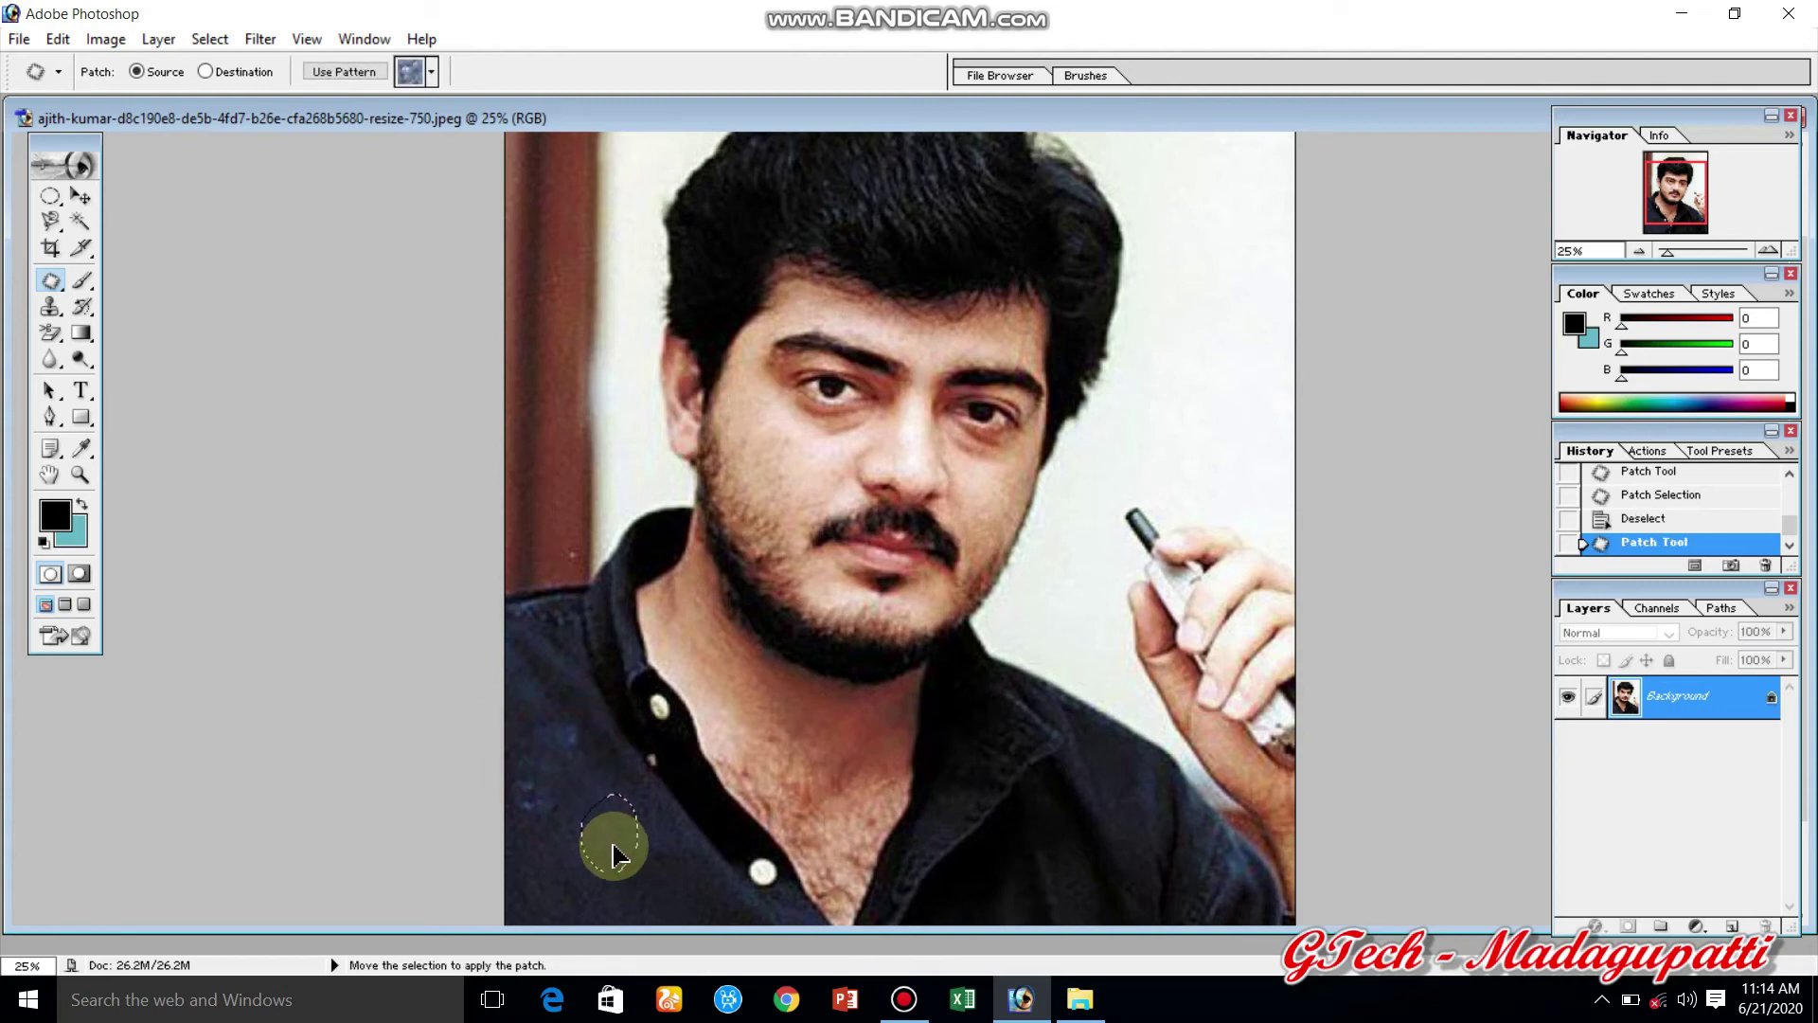
pyautogui.hotkey('ctrl', 'd')
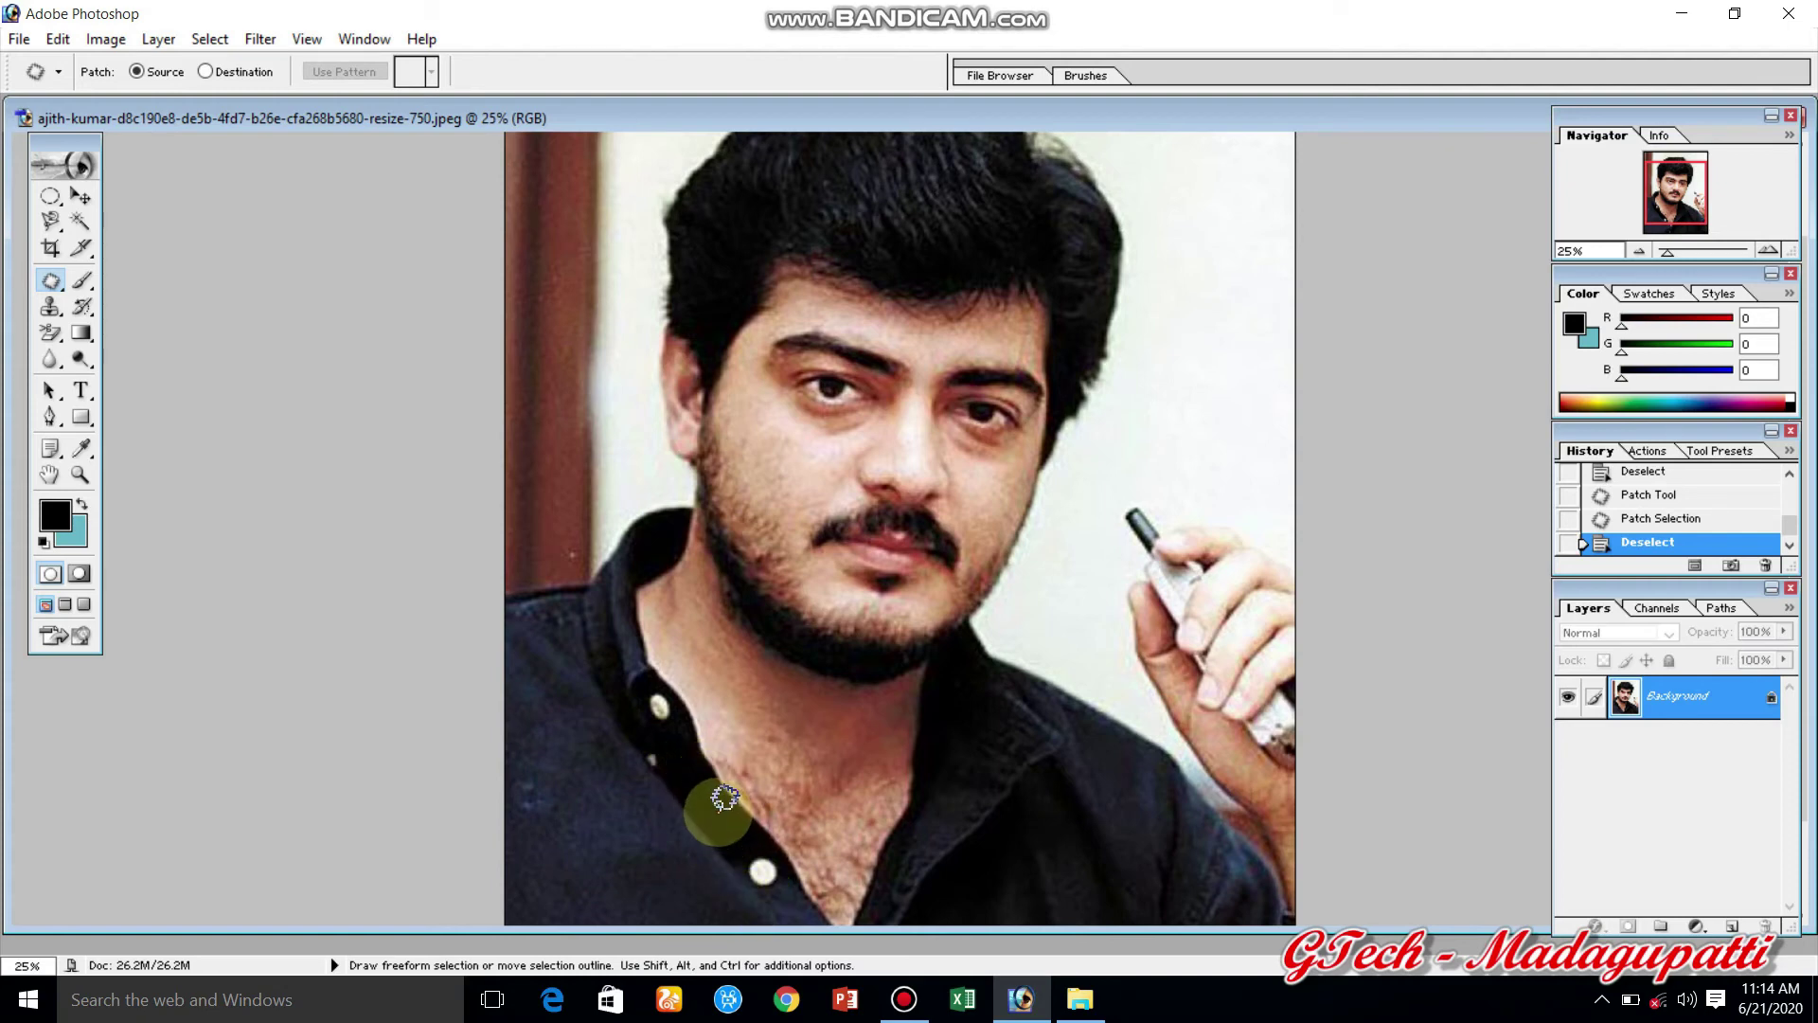
pyautogui.moveTo(706, 812)
pyautogui.mouseDown()
pyautogui.moveTo(712, 758)
pyautogui.moveTo(703, 807)
pyautogui.moveTo(729, 857)
pyautogui.moveTo(756, 862)
pyautogui.mouseUp()
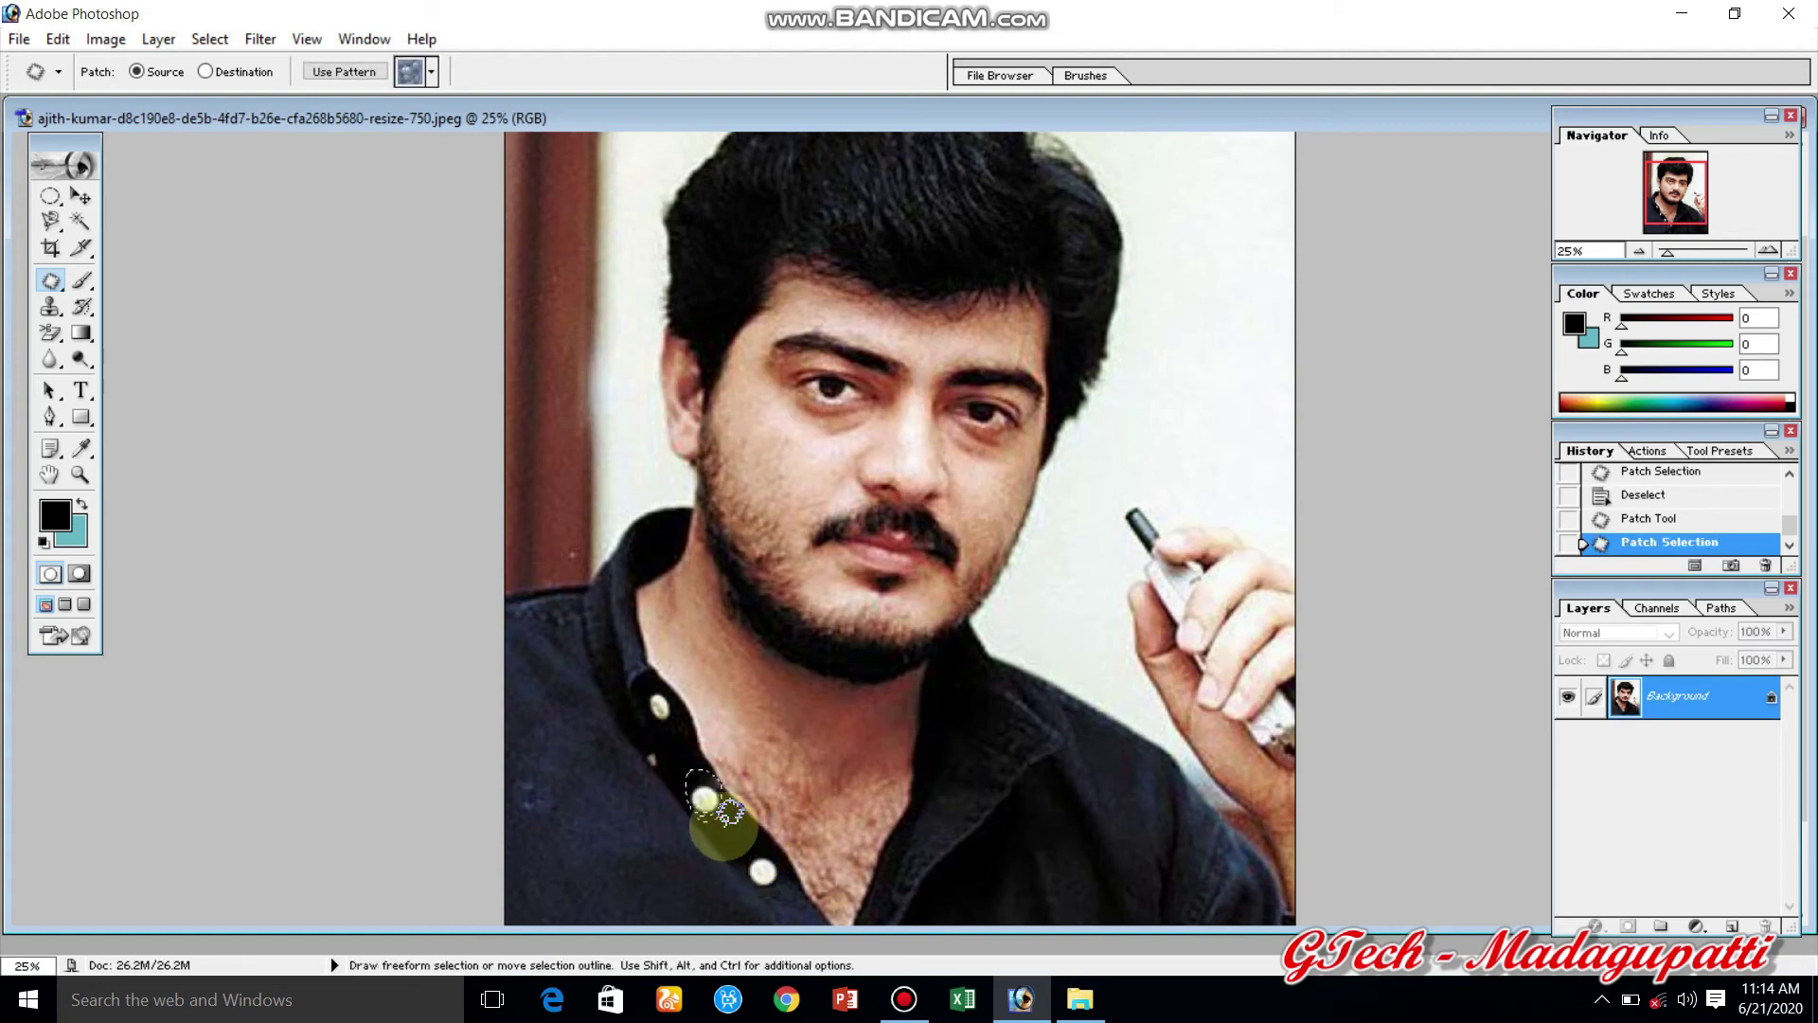
pyautogui.hotkey('ctrl', 'd')
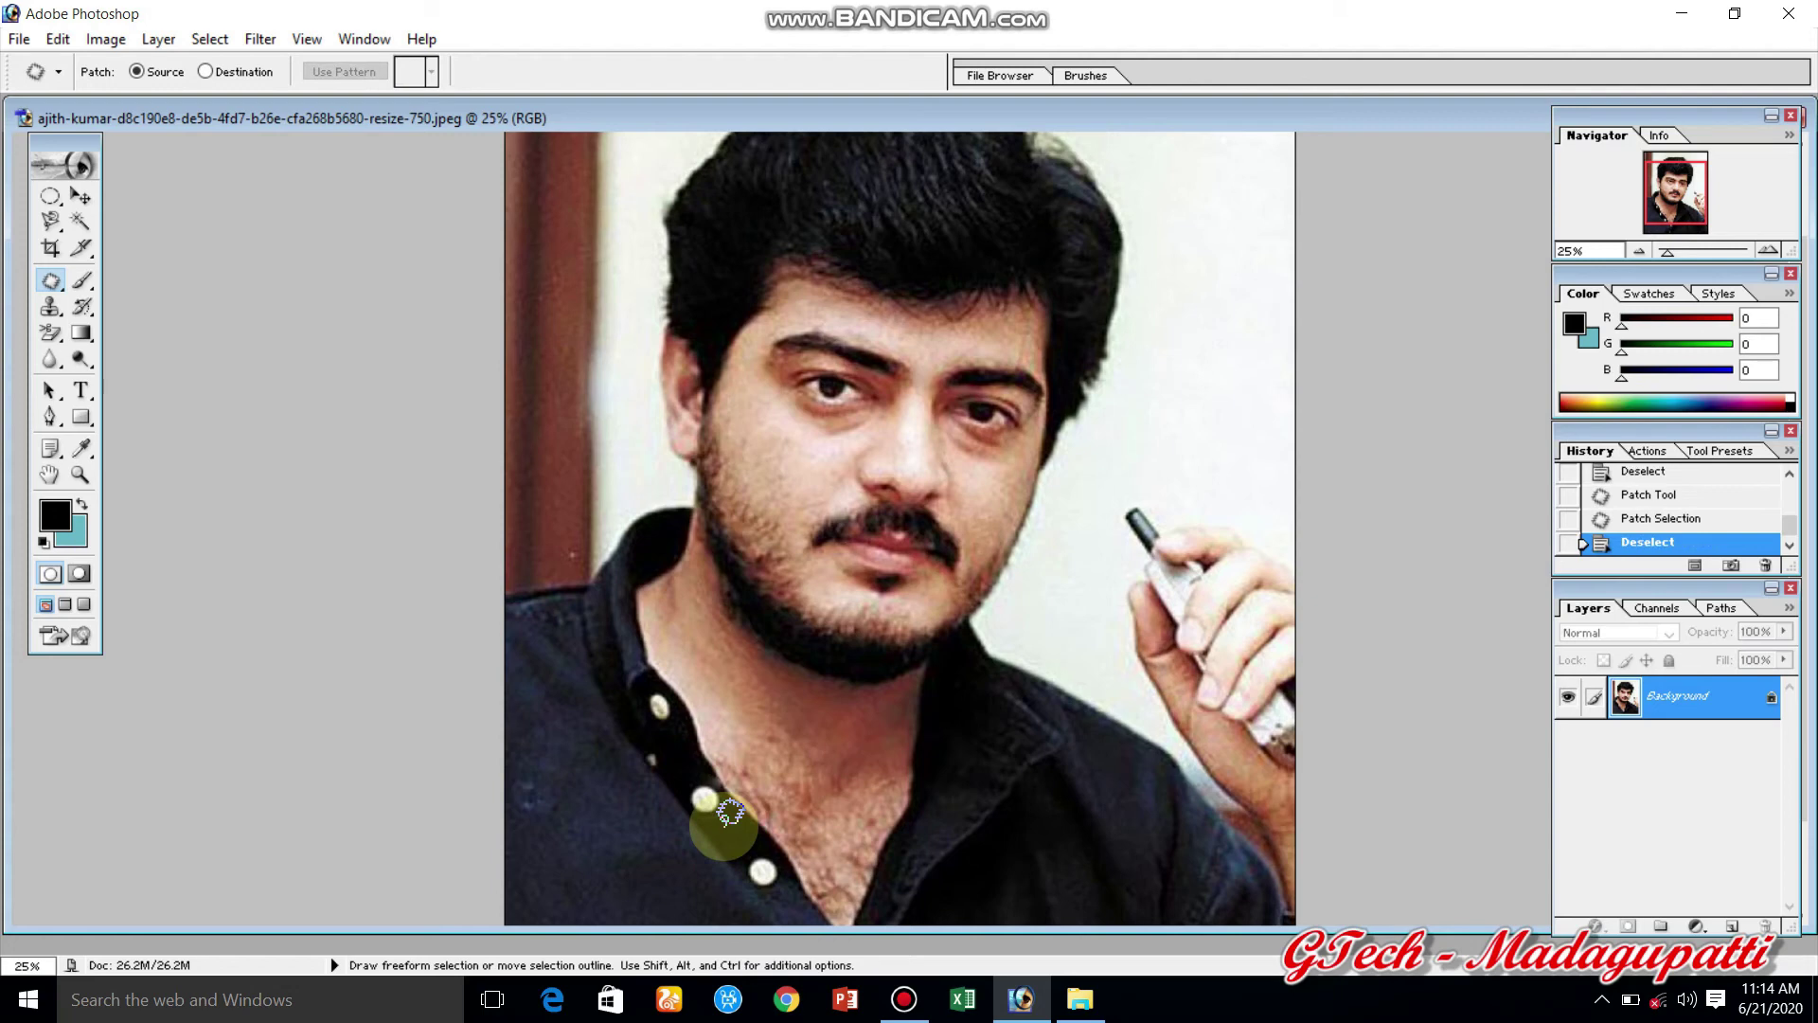